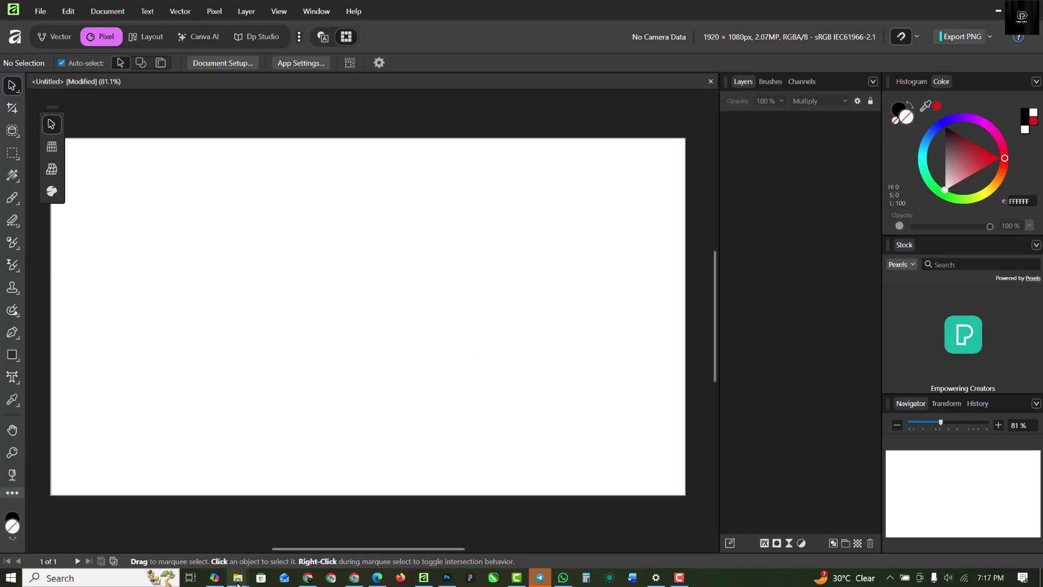
Bring the Downloads MOCKUP folder up in File Explorer beside the blank 1920 × 1080 document.
{"action": "mouse_move", "coordinate": [237, 578]}
{"action": "left_click", "coordinate": [309, 514]}
Drag the Pngtree soda can PNG onto the Affinity canvas and shrink it.
{"action": "left_click", "coordinate": [401, 93]}
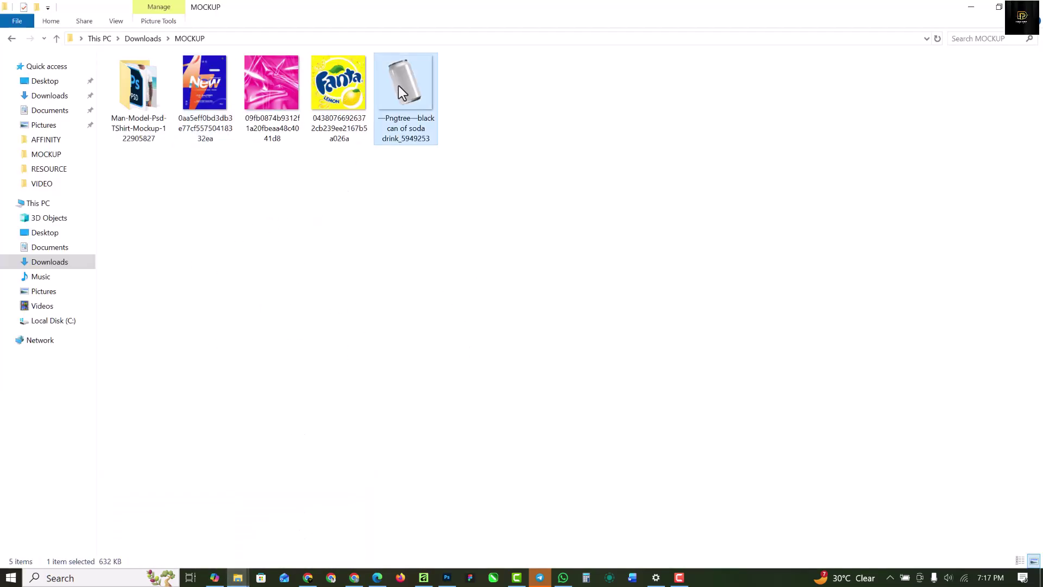
{"action": "left_click_drag", "start_coordinate": [409, 80], "coordinate": [344, 332]}
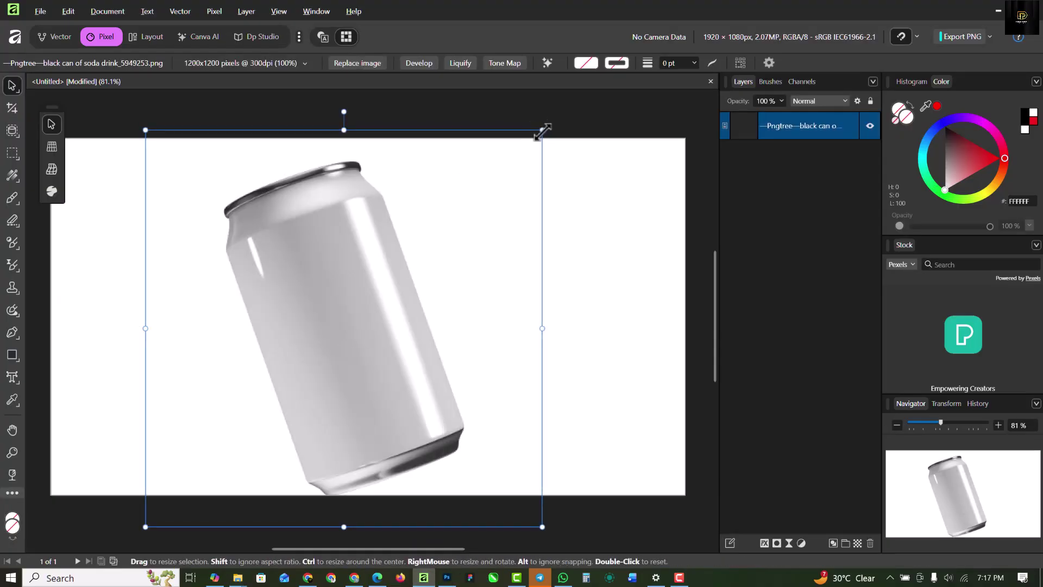
{"action": "left_click_drag", "start_coordinate": [542, 130], "coordinate": [484, 227]}
{"action": "left_click_drag", "start_coordinate": [389, 368], "coordinate": [411, 337]}
Undo a stray rotation, enlarge the can to about 75%, nudge it into place and deselect.
{"action": "left_click_drag", "start_coordinate": [482, 186], "coordinate": [519, 350]}
{"action": "key", "text": "ctrl+z"}
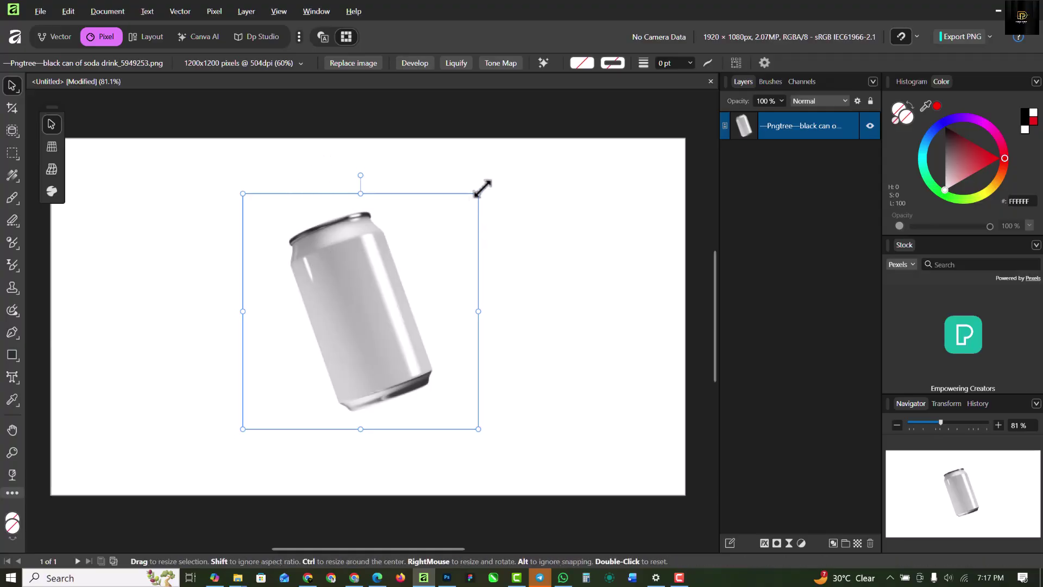
{"action": "left_click_drag", "start_coordinate": [482, 188], "coordinate": [512, 157]}
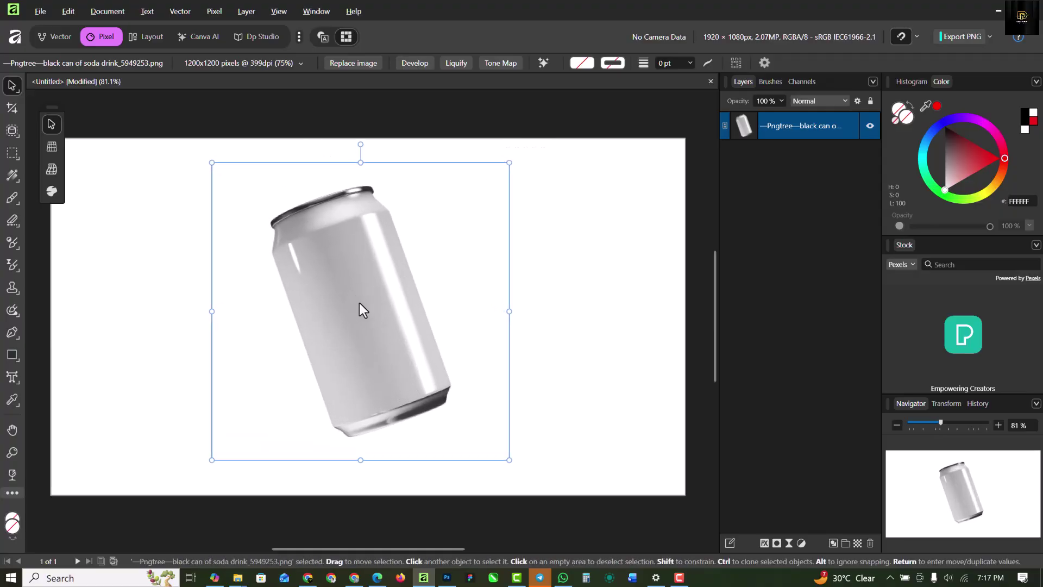
{"action": "left_click_drag", "start_coordinate": [363, 310], "coordinate": [371, 317]}
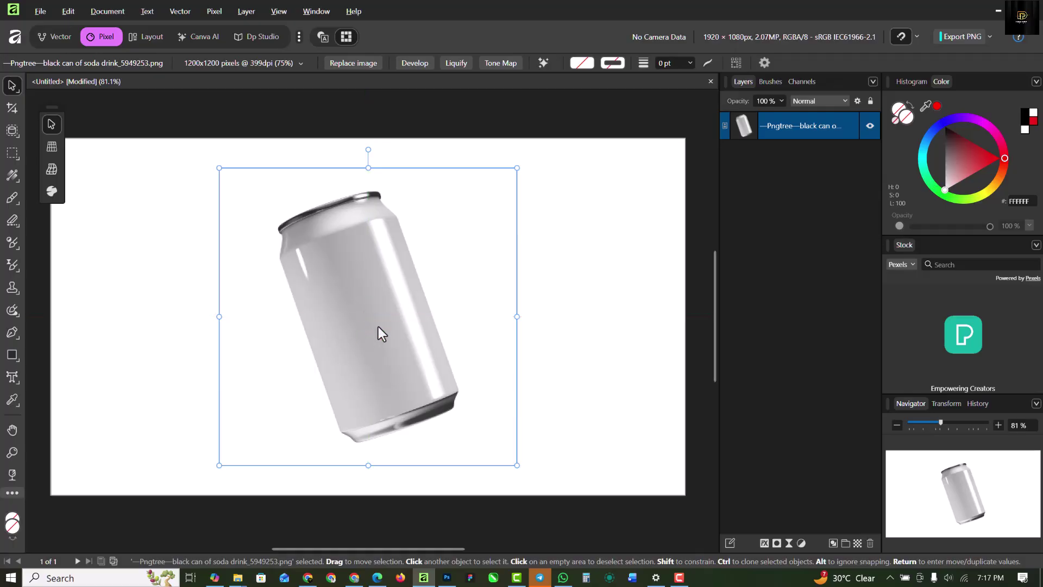
{"action": "left_click", "coordinate": [609, 254]}
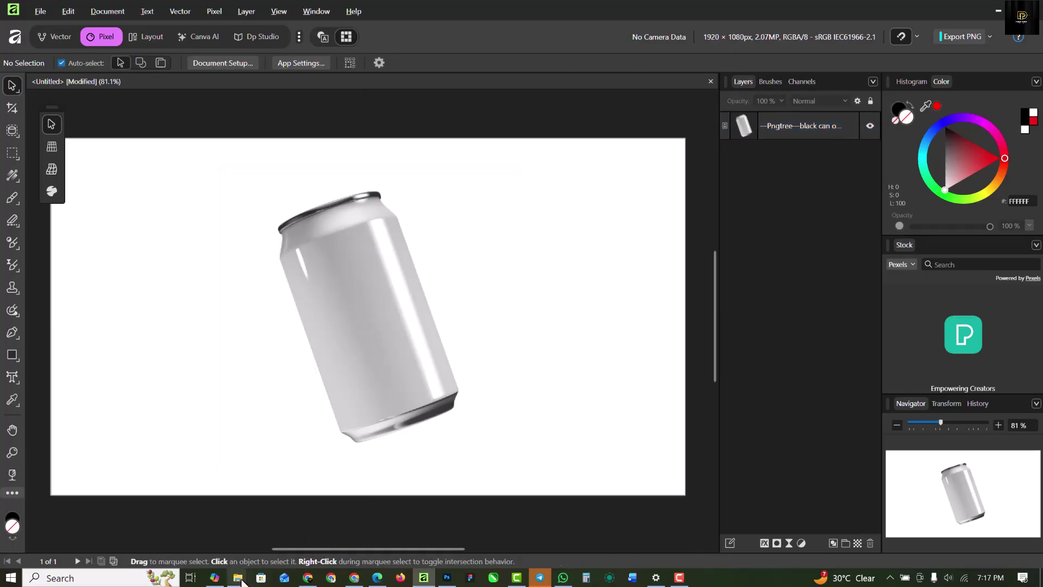
{"action": "mouse_move", "coordinate": [241, 580]}
{"action": "left_click", "coordinate": [271, 547]}
Place the blue 'New' poster JPEG on the canvas and shrink it over the can.
{"action": "left_click", "coordinate": [202, 79]}
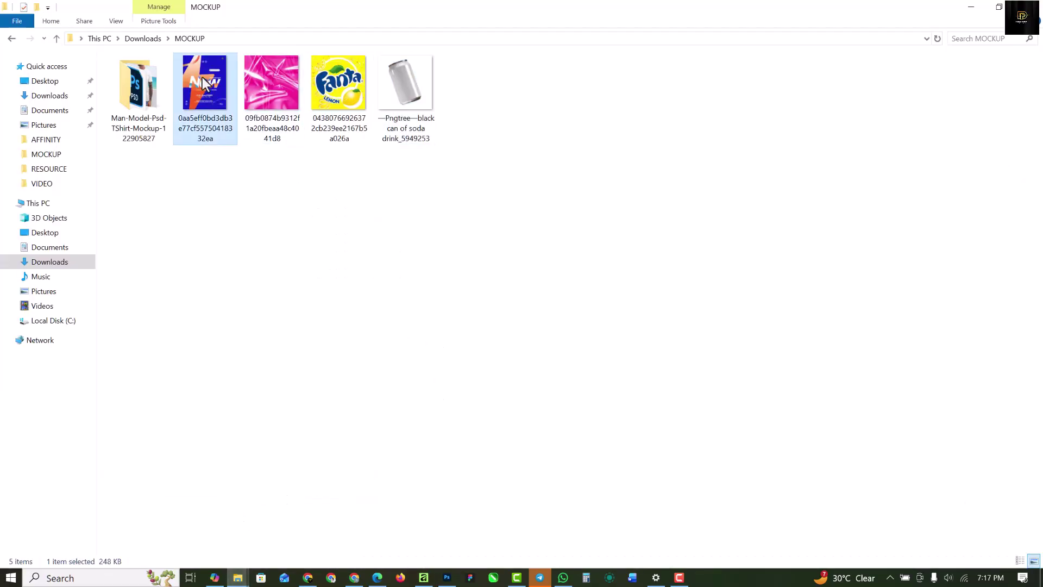
{"action": "left_click_drag", "start_coordinate": [210, 99], "coordinate": [415, 538]}
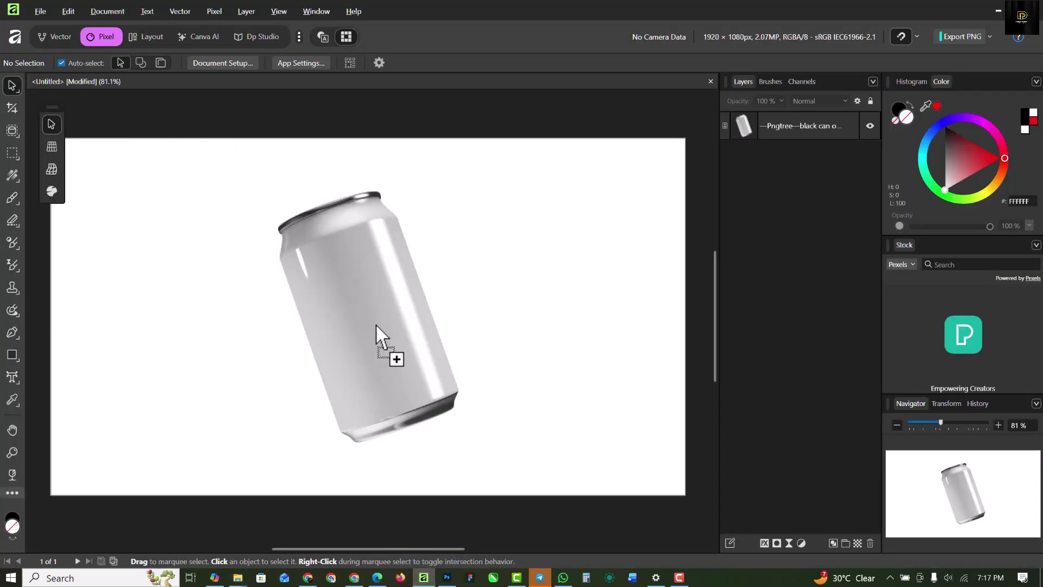
{"action": "left_click_drag", "start_coordinate": [376, 324], "coordinate": [374, 319]}
{"action": "scroll", "coordinate": [477, 214], "scroll_direction": "down", "scroll_amount": 3}
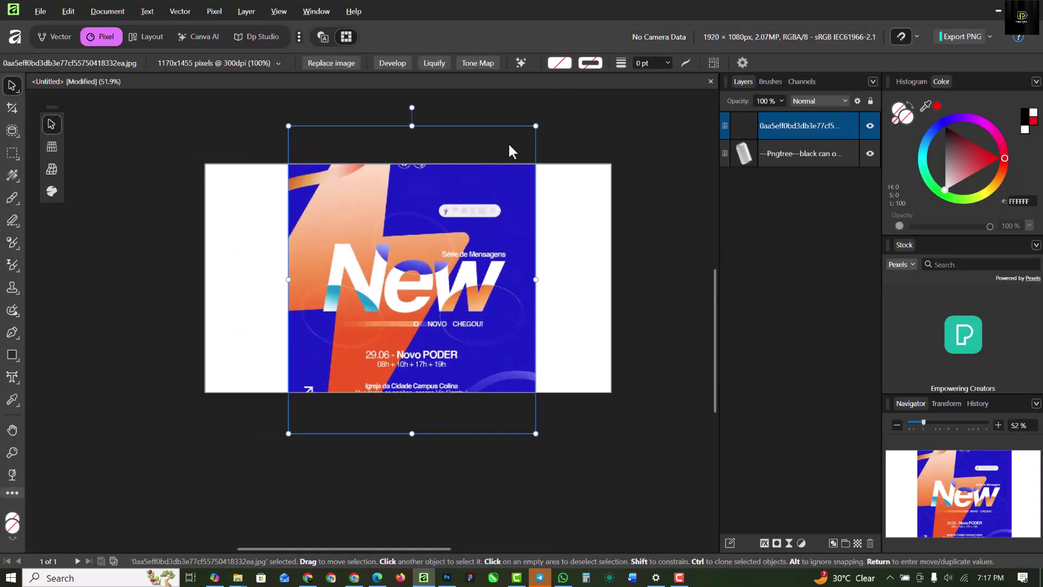
{"action": "left_click_drag", "start_coordinate": [538, 124], "coordinate": [461, 218]}
{"action": "scroll", "coordinate": [423, 273], "scroll_direction": "up", "scroll_amount": 5}
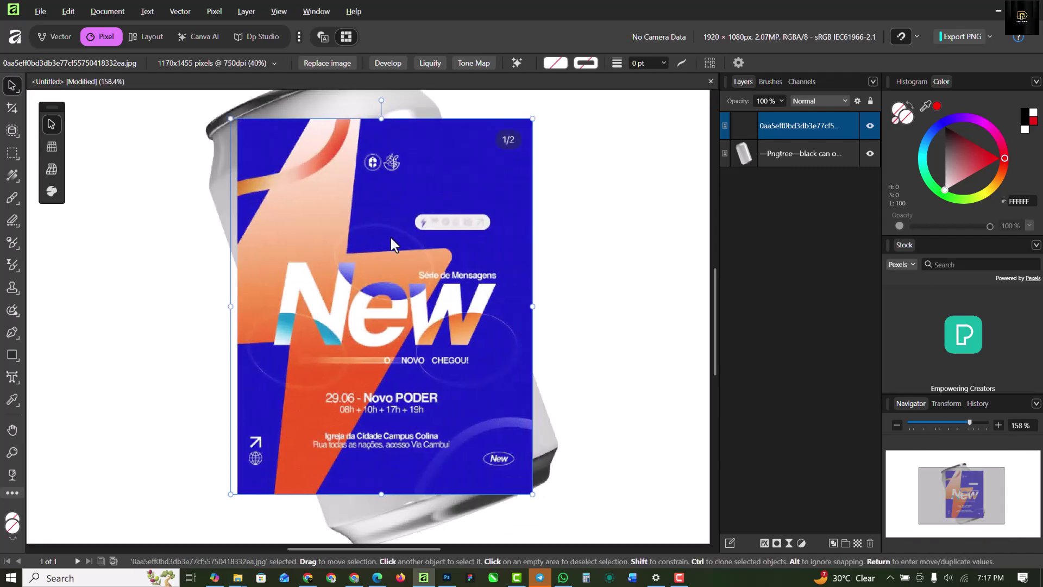
Rotate the poster to about 19.7° to match the can's tilt and move it onto the can.
{"action": "left_click_drag", "start_coordinate": [509, 135], "coordinate": [450, 102]}
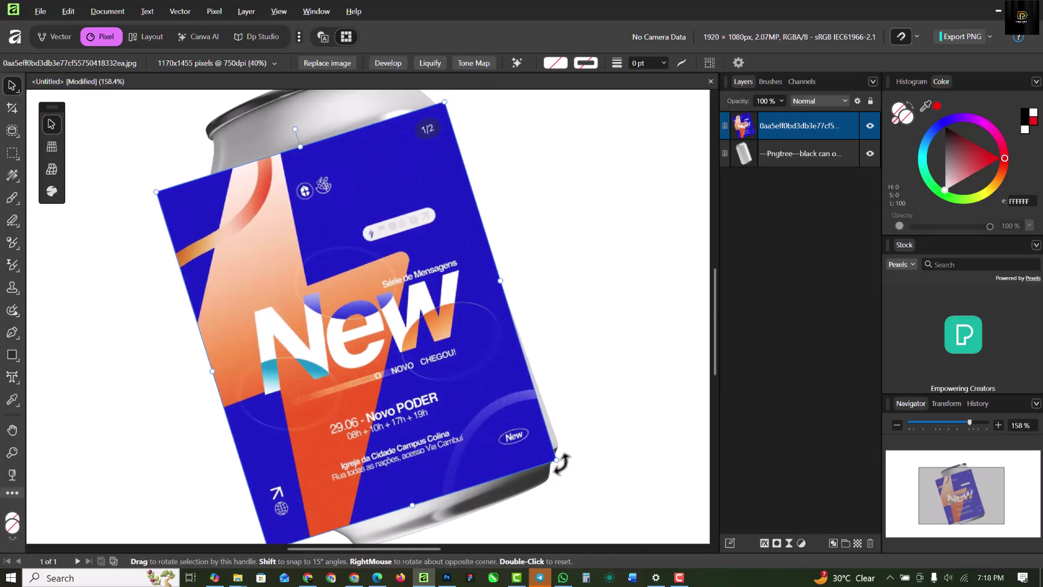
{"action": "left_click_drag", "start_coordinate": [565, 460], "coordinate": [568, 456]}
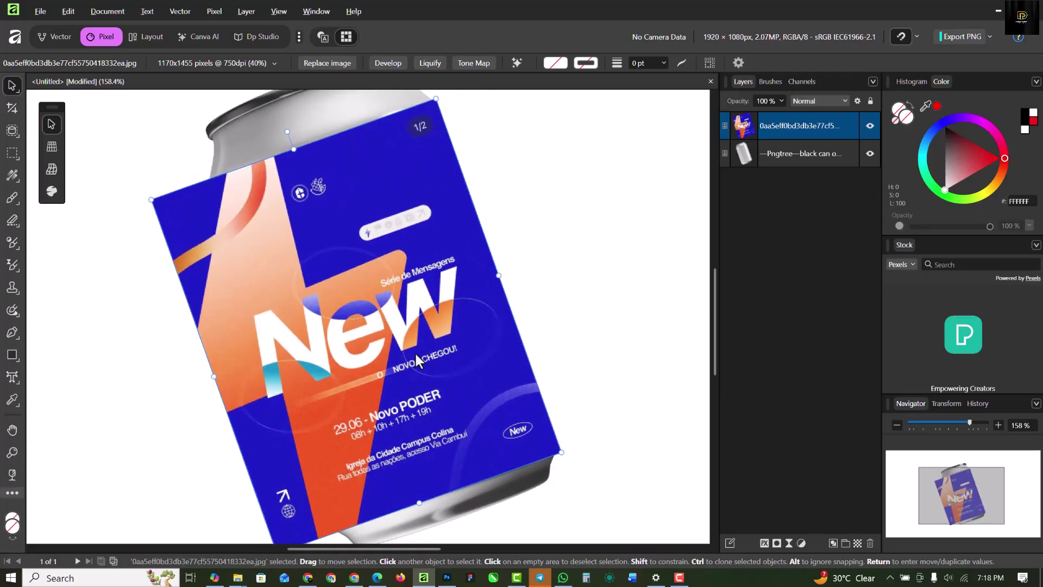
{"action": "left_click_drag", "start_coordinate": [402, 358], "coordinate": [426, 350]}
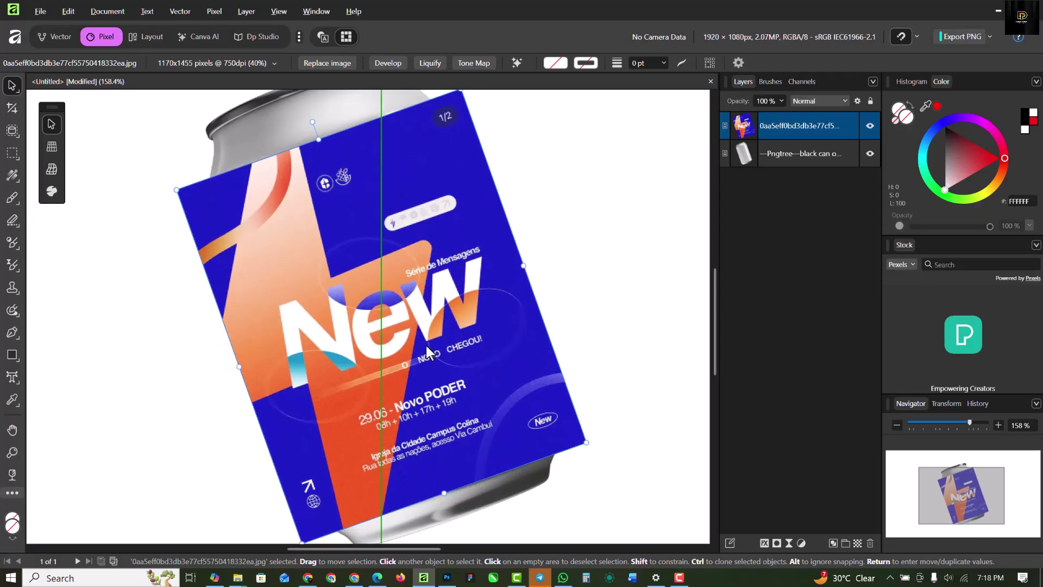
{"action": "scroll", "coordinate": [353, 350], "scroll_direction": "down", "scroll_amount": 2}
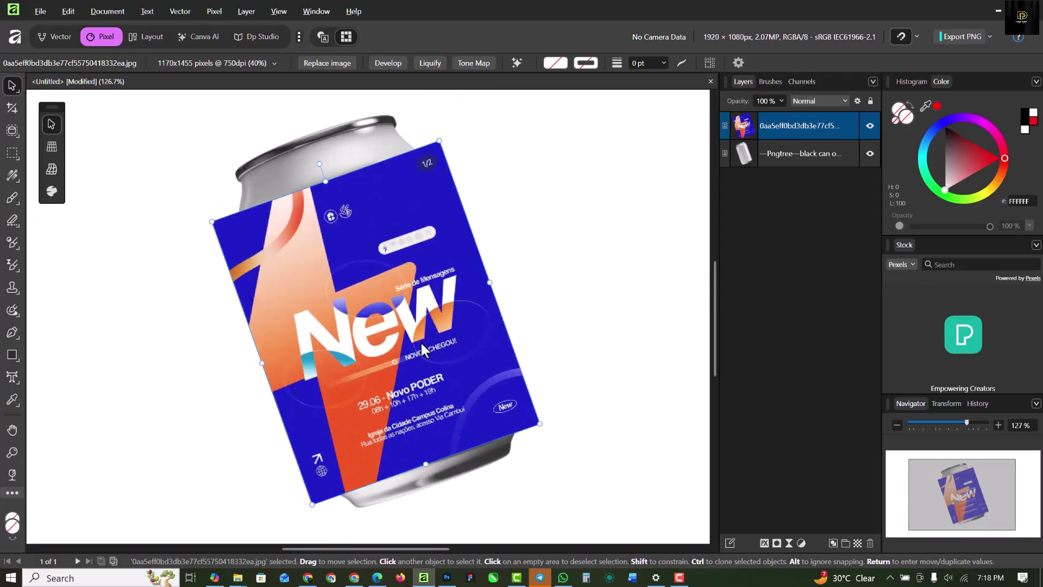
{"action": "scroll", "coordinate": [409, 447], "scroll_direction": "up", "scroll_amount": 5}
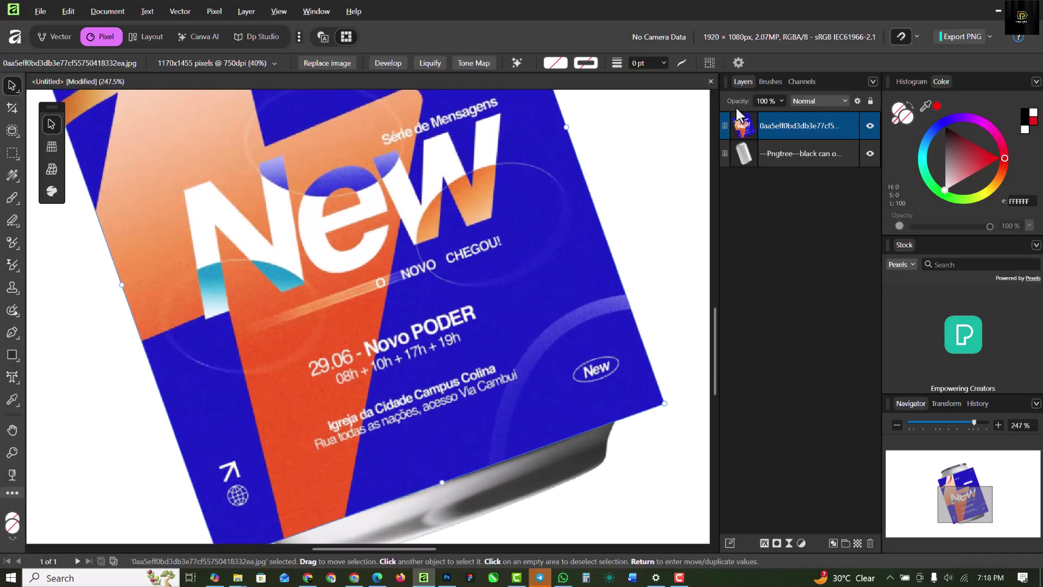
{"action": "left_click", "coordinate": [780, 102]}
Lower the poster layer's opacity to 14% so the can shows through.
{"action": "left_click_drag", "start_coordinate": [776, 119], "coordinate": [708, 119]}
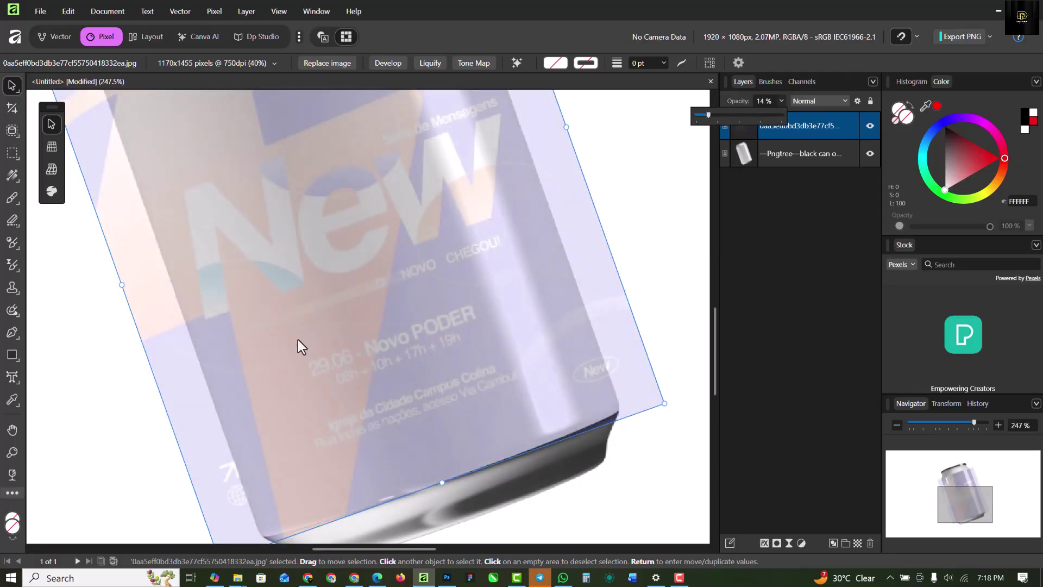
{"action": "scroll", "coordinate": [298, 340], "scroll_direction": "down", "scroll_amount": 2}
{"action": "scroll", "coordinate": [279, 188], "scroll_direction": "down", "scroll_amount": 2}
{"action": "scroll", "coordinate": [308, 211], "scroll_direction": "up", "scroll_amount": 2}
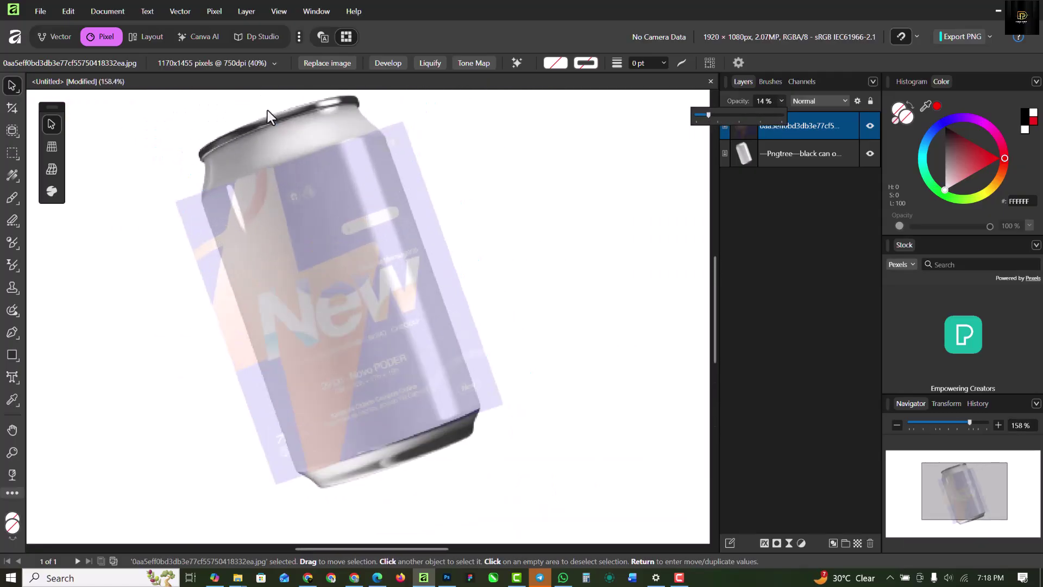
{"action": "scroll", "coordinate": [278, 140], "scroll_direction": "up", "scroll_amount": 2}
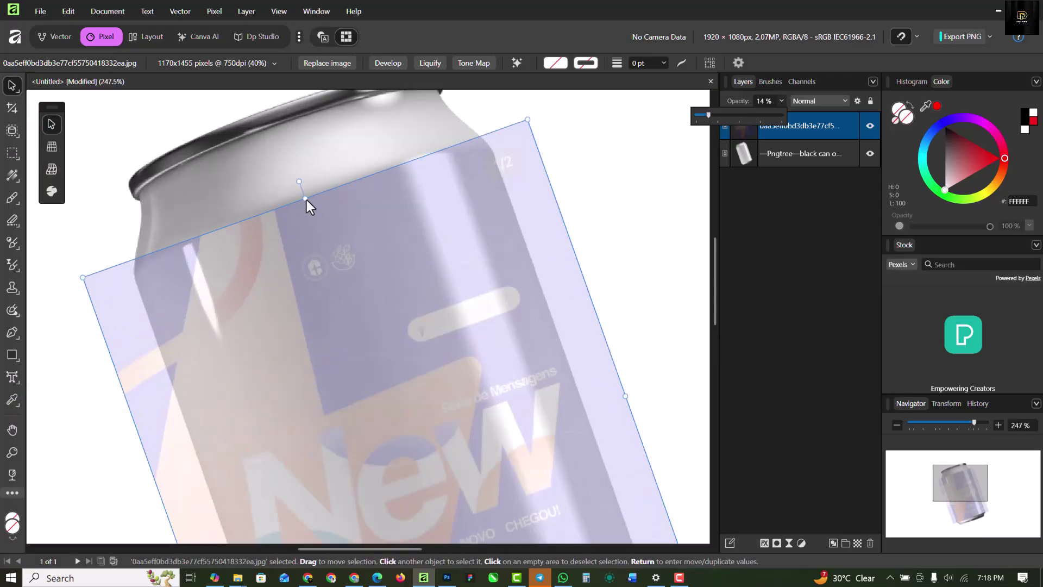
{"action": "left_click", "coordinate": [305, 198]}
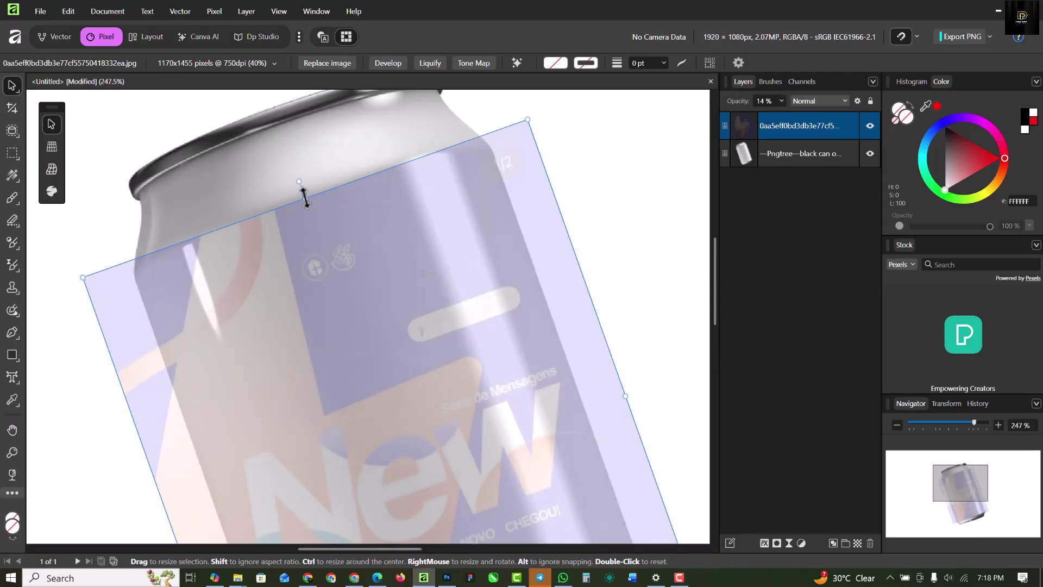
Stretch the poster's top edge up to the can's rim.
{"action": "left_click_drag", "start_coordinate": [305, 198], "coordinate": [288, 120]}
{"action": "scroll", "coordinate": [282, 216], "scroll_direction": "down", "scroll_amount": 2}
{"action": "scroll", "coordinate": [402, 522], "scroll_direction": "up", "scroll_amount": 2}
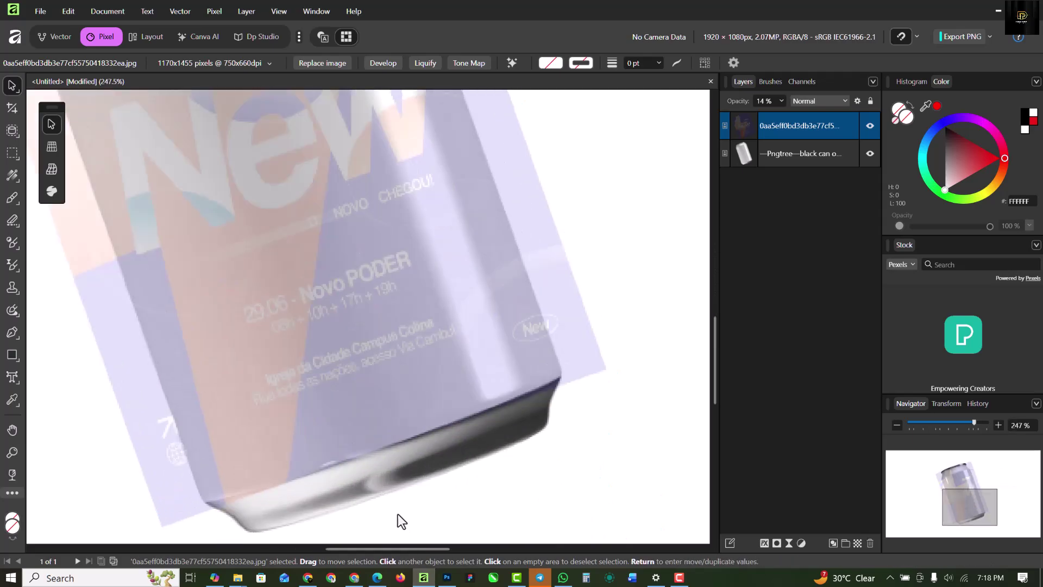
{"action": "scroll", "coordinate": [373, 474], "scroll_direction": "up", "scroll_amount": 2}
{"action": "scroll", "coordinate": [385, 396], "scroll_direction": "down", "scroll_amount": 3}
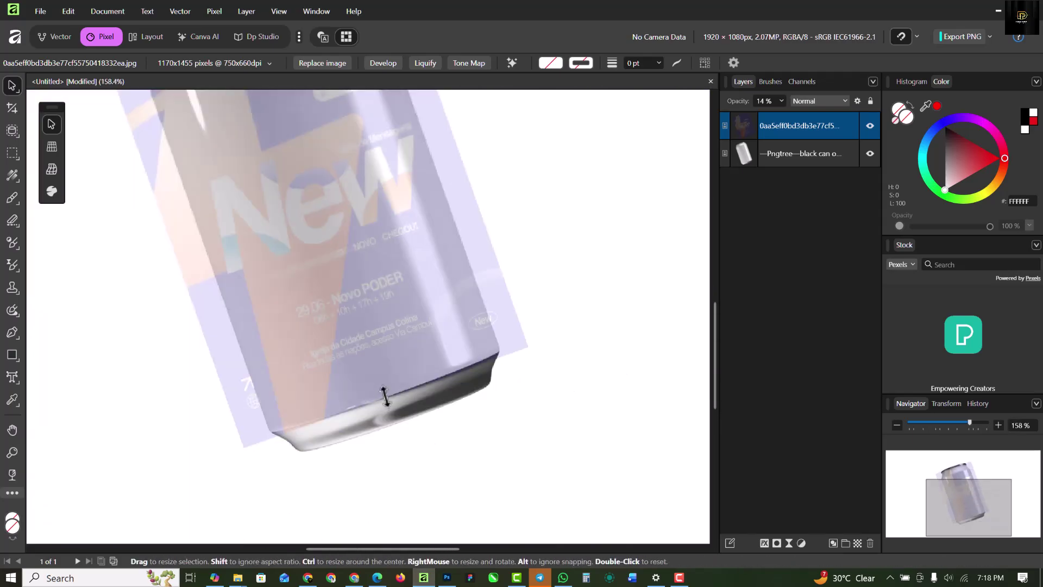
{"action": "scroll", "coordinate": [318, 253], "scroll_direction": "down", "scroll_amount": 3}
{"action": "scroll", "coordinate": [318, 254], "scroll_direction": "up", "scroll_amount": 3}
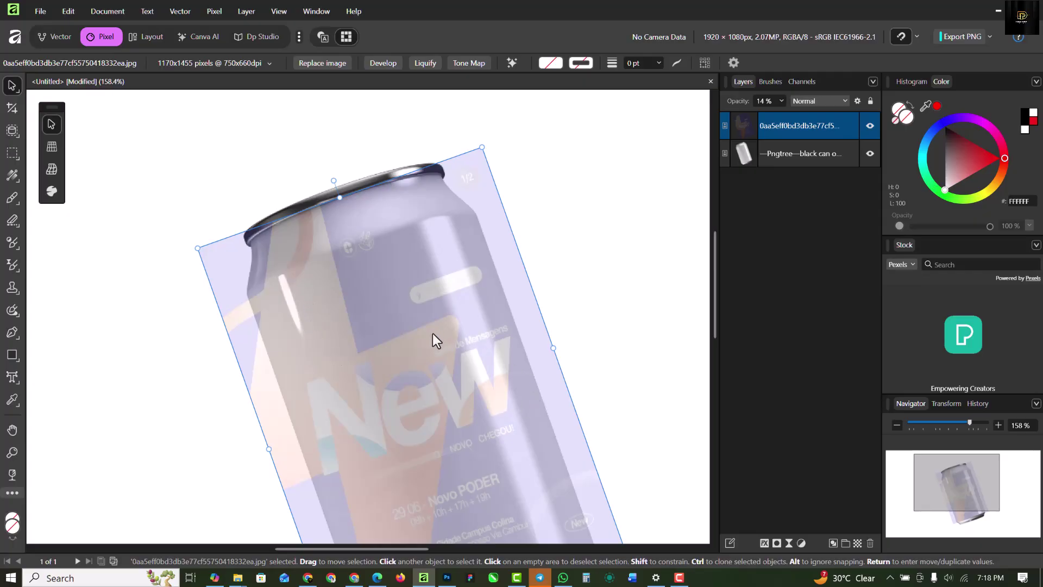
{"action": "scroll", "coordinate": [432, 334], "scroll_direction": "down", "scroll_amount": 1}
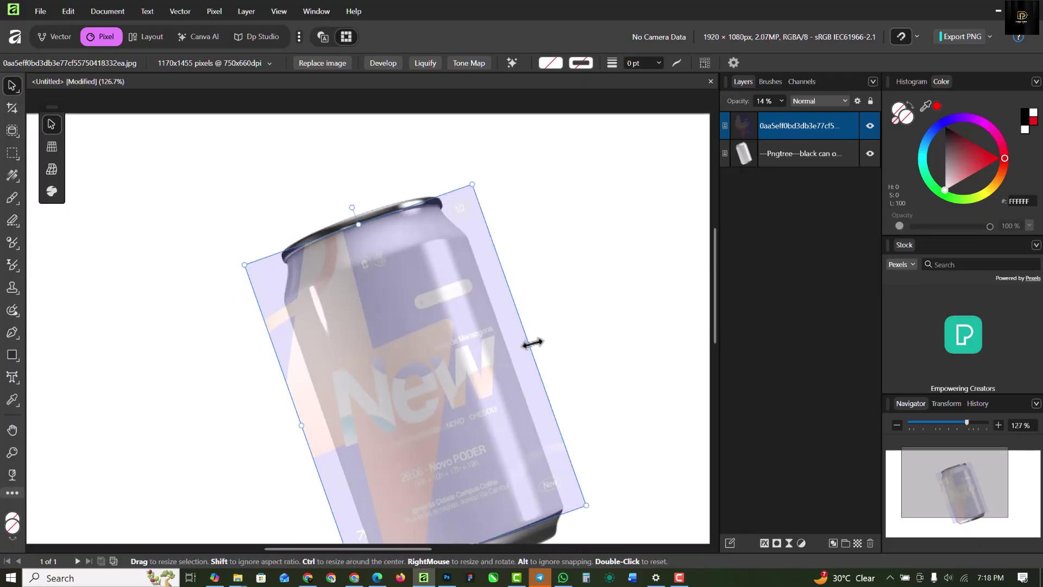
{"action": "scroll", "coordinate": [521, 389], "scroll_direction": "up", "scroll_amount": 1}
{"action": "scroll", "coordinate": [517, 326], "scroll_direction": "down", "scroll_amount": 1}
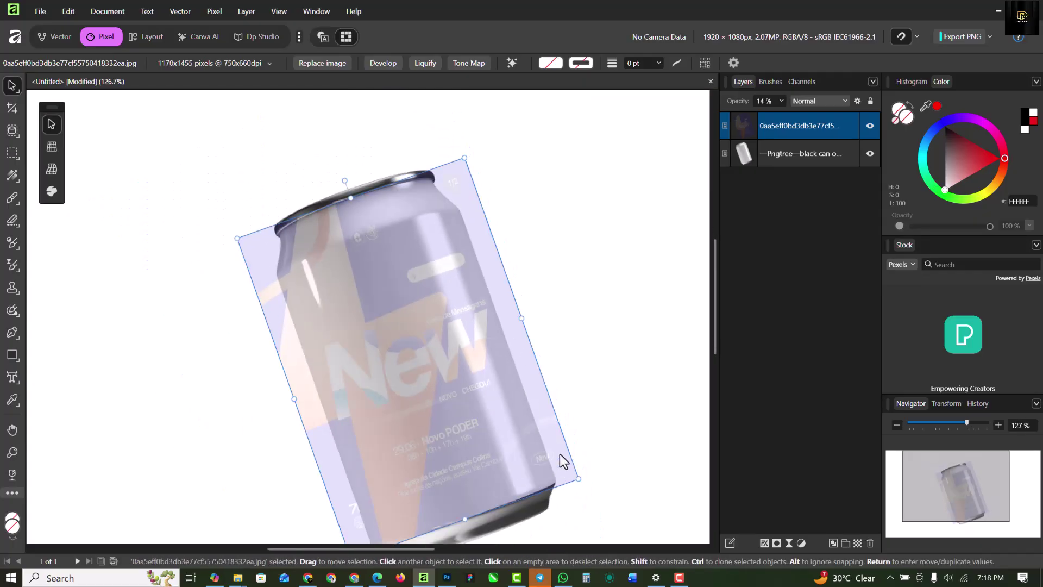
{"action": "scroll", "coordinate": [563, 453], "scroll_direction": "up", "scroll_amount": 1}
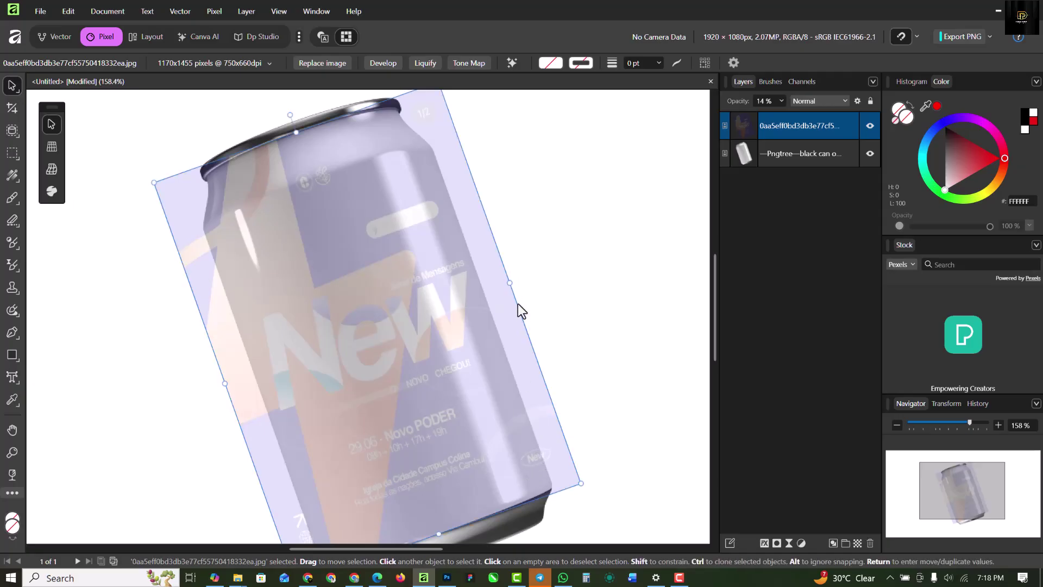
Narrow the poster from its right and left sides to 409 px wide to fit the can body.
{"action": "mouse_move", "coordinate": [509, 284]}
{"action": "left_mouse_down"}
{"action": "mouse_move", "coordinate": [501, 279]}
{"action": "mouse_move", "coordinate": [499, 291]}
{"action": "left_mouse_up"}
{"action": "scroll", "coordinate": [489, 296], "scroll_direction": "down", "scroll_amount": 2}
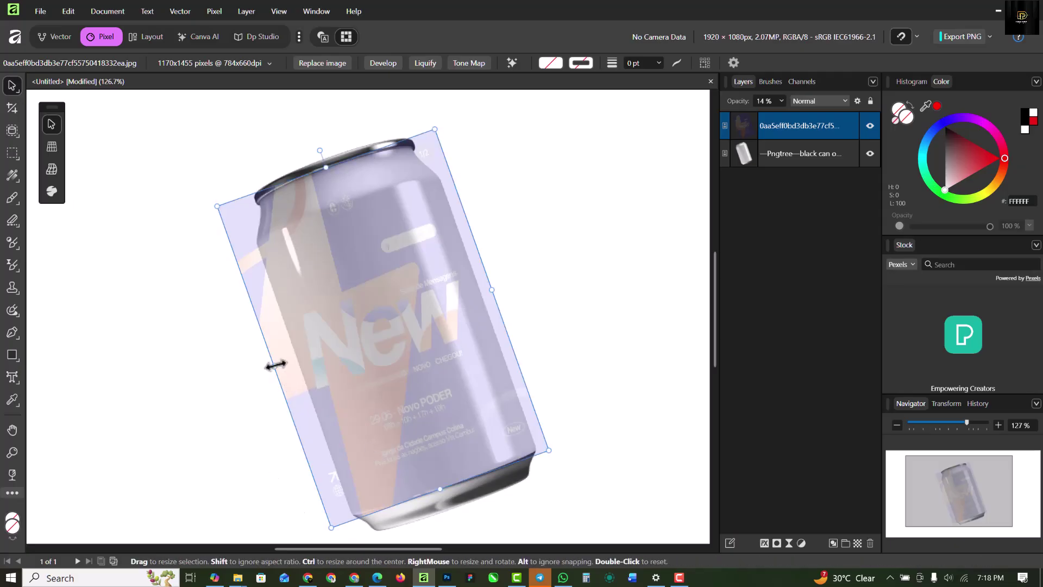
{"action": "mouse_move", "coordinate": [276, 365]}
{"action": "left_mouse_down"}
{"action": "mouse_move", "coordinate": [296, 363]}
{"action": "mouse_move", "coordinate": [284, 363]}
{"action": "left_mouse_up"}
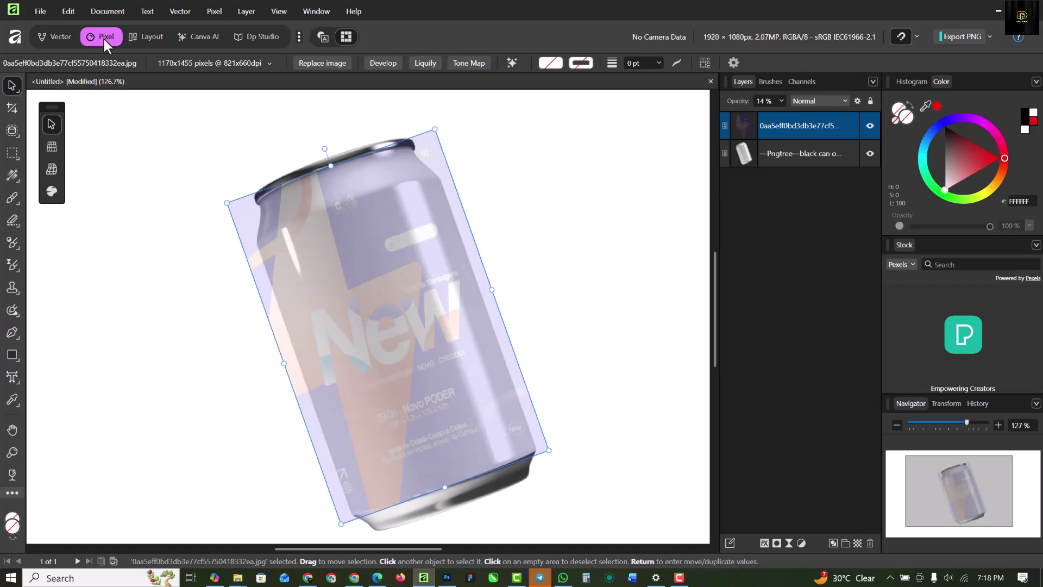
In Document > Resource Manager, make the 'New' poster JPEG linked instead of embedded.
{"action": "left_click", "coordinate": [110, 11]}
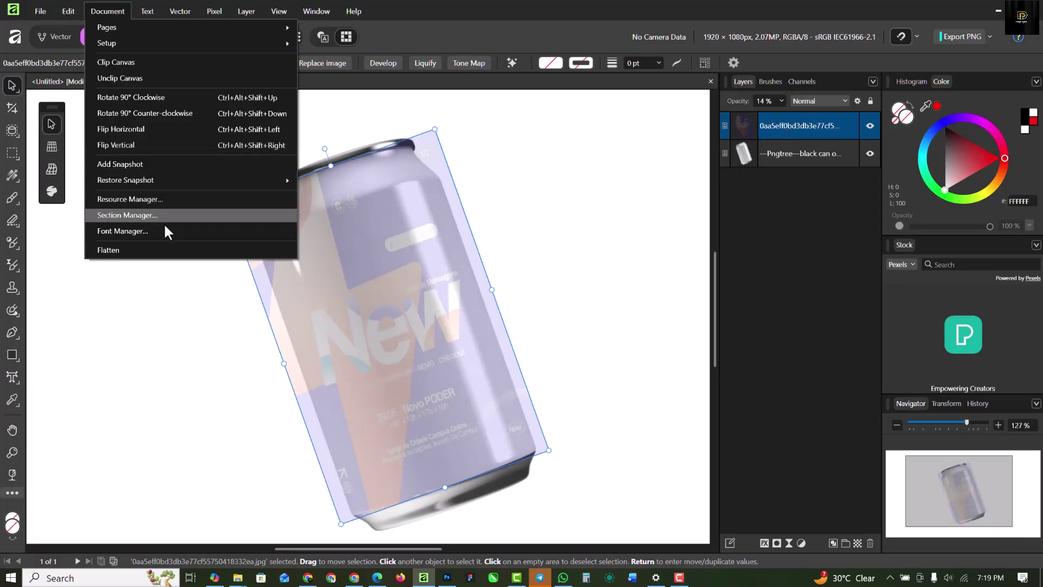
{"action": "left_click", "coordinate": [158, 198]}
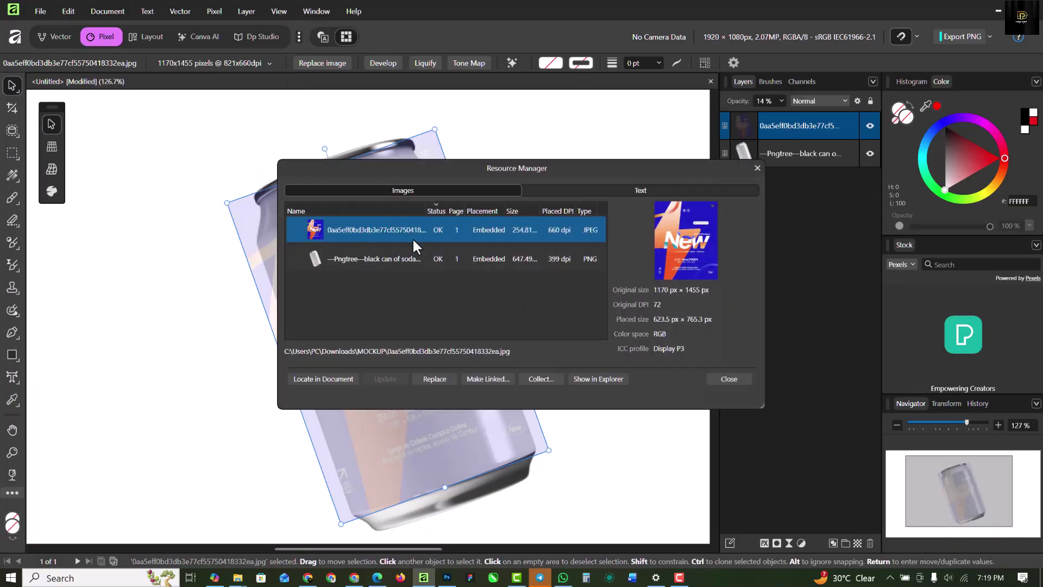
{"action": "left_click", "coordinate": [362, 259]}
{"action": "left_click", "coordinate": [370, 230]}
{"action": "left_click", "coordinate": [488, 376]}
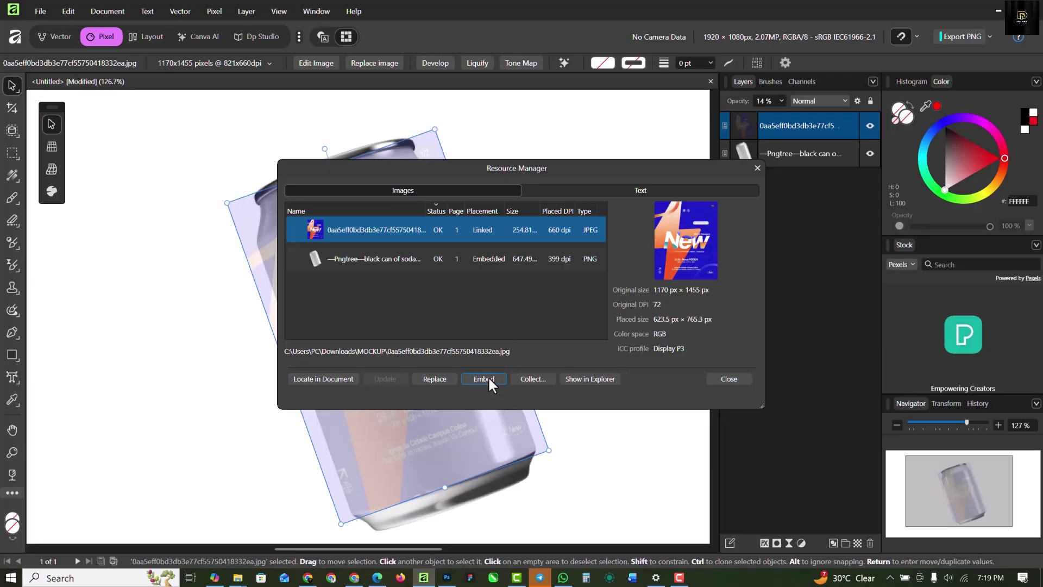
{"action": "left_click", "coordinate": [729, 379]}
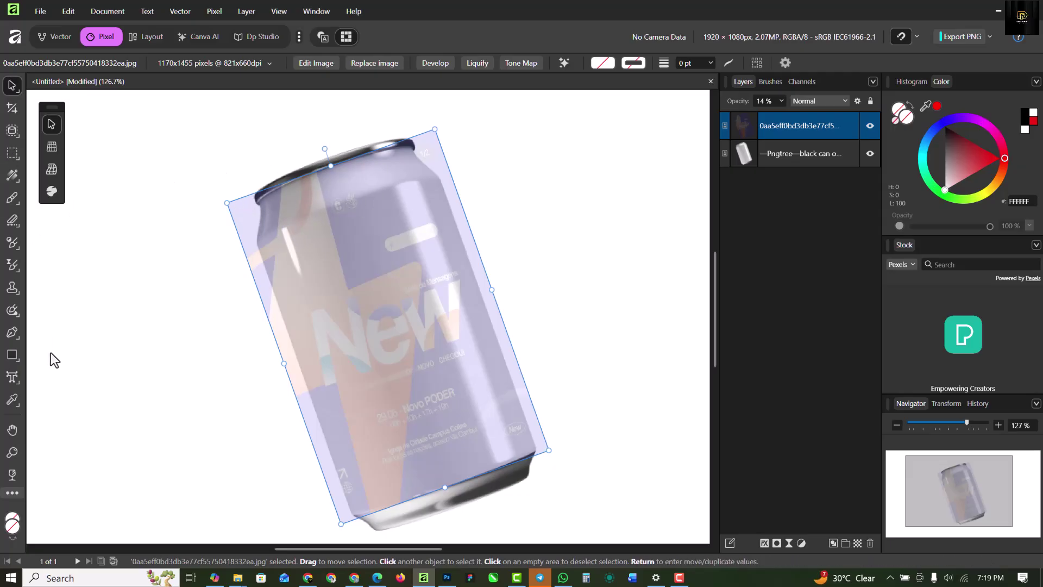
Select the Pen tool and zoom in on the can's edge.
{"action": "left_click", "coordinate": [11, 332]}
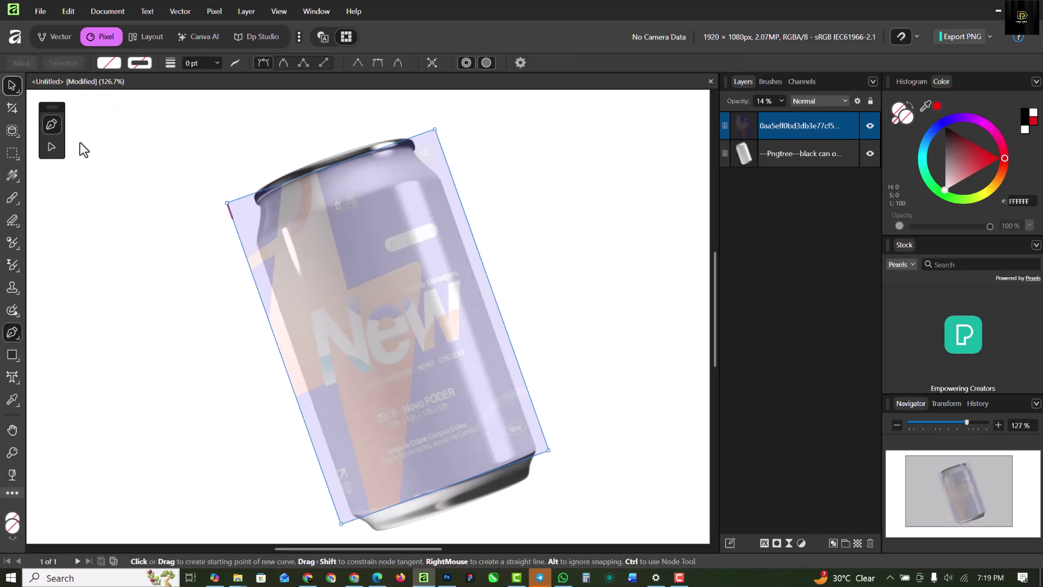
{"action": "key", "text": "v"}
{"action": "left_click", "coordinate": [109, 179]}
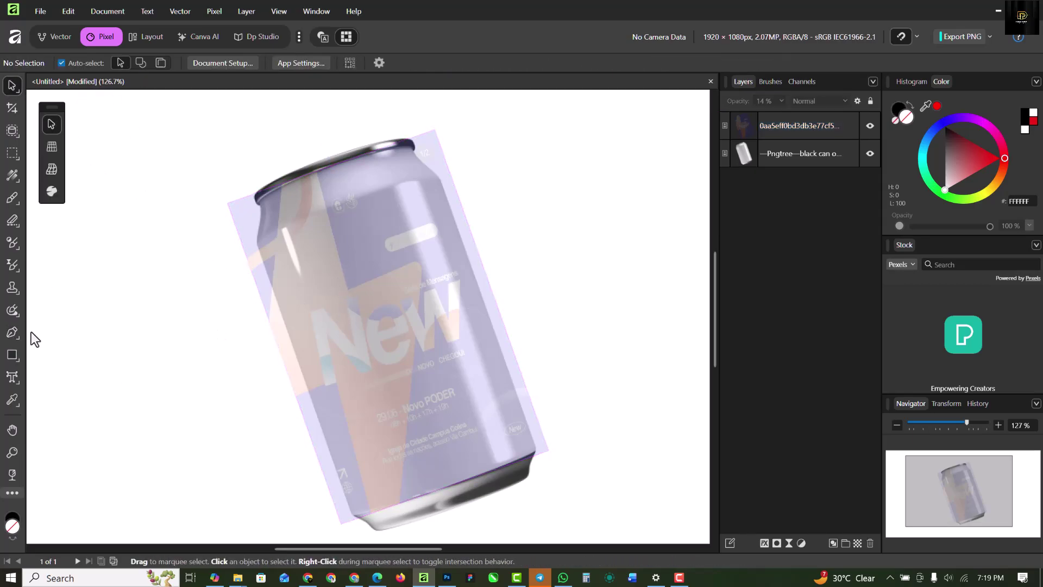
{"action": "left_click", "coordinate": [12, 332]}
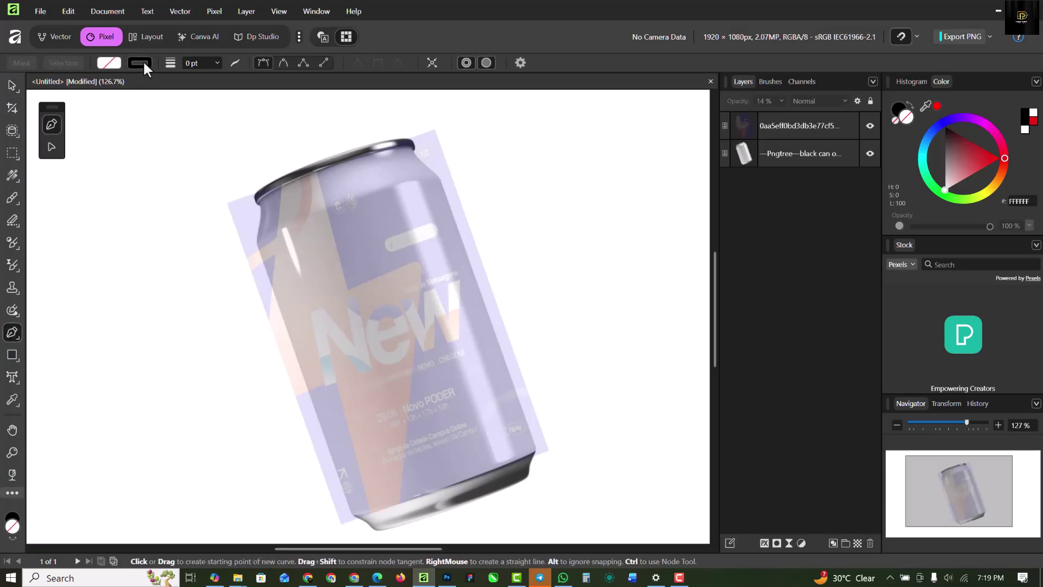
{"action": "scroll", "coordinate": [226, 247], "scroll_direction": "up", "scroll_amount": 10}
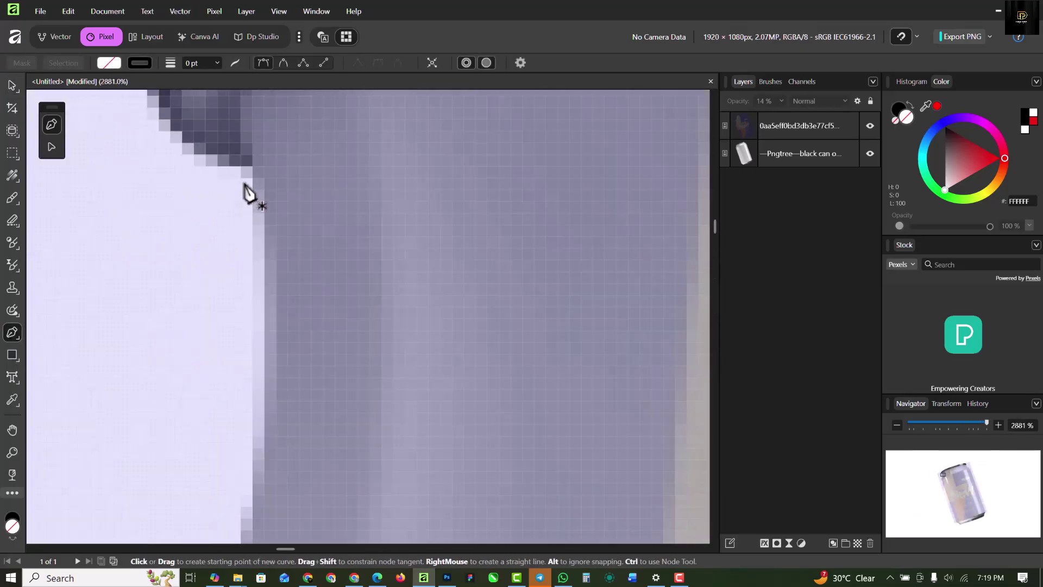
{"action": "scroll", "coordinate": [247, 181], "scroll_direction": "down", "scroll_amount": 3}
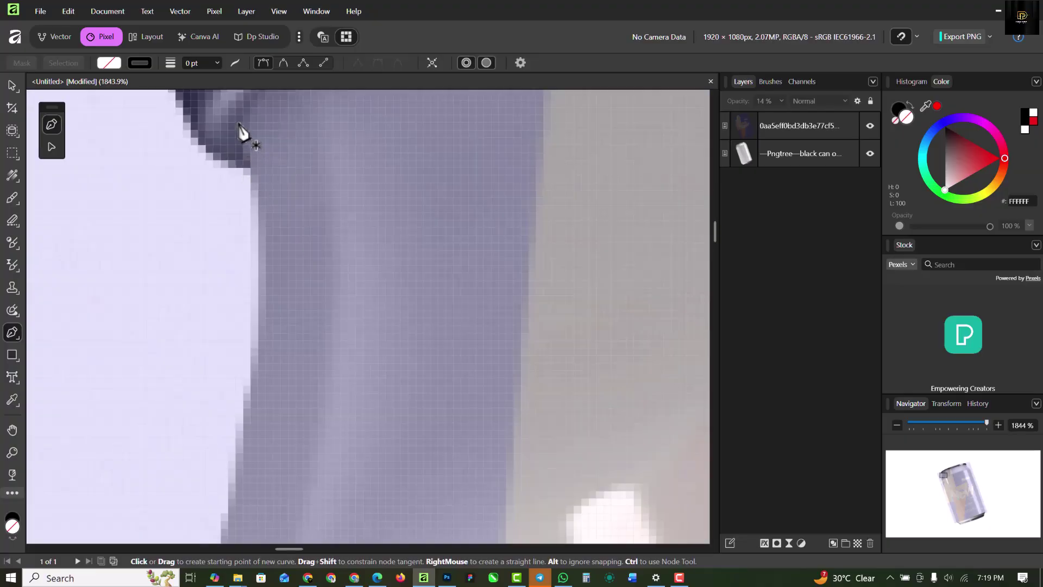
Trace a Poly Line path down the can's left side.
{"action": "left_click", "coordinate": [238, 121]}
{"action": "left_click", "coordinate": [253, 170]}
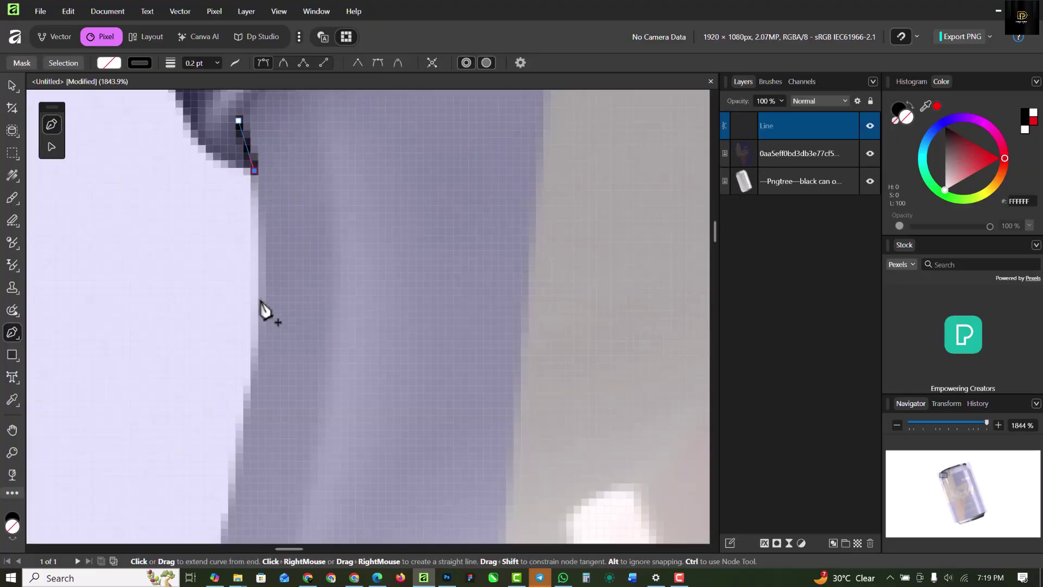
{"action": "left_click", "coordinate": [254, 320]}
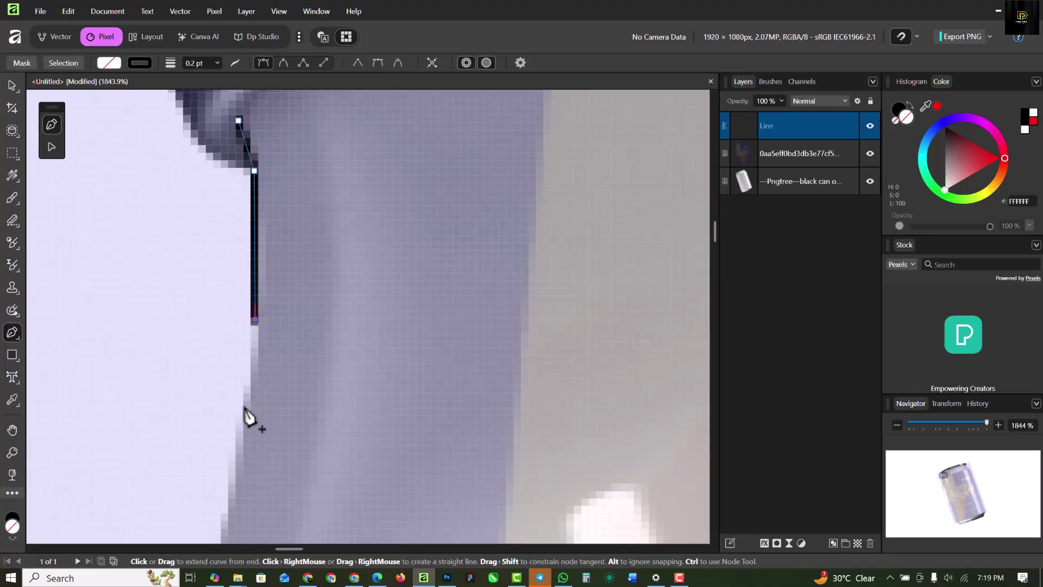
{"action": "left_click", "coordinate": [247, 413]}
{"action": "scroll", "coordinate": [267, 214], "scroll_direction": "down", "scroll_amount": 4}
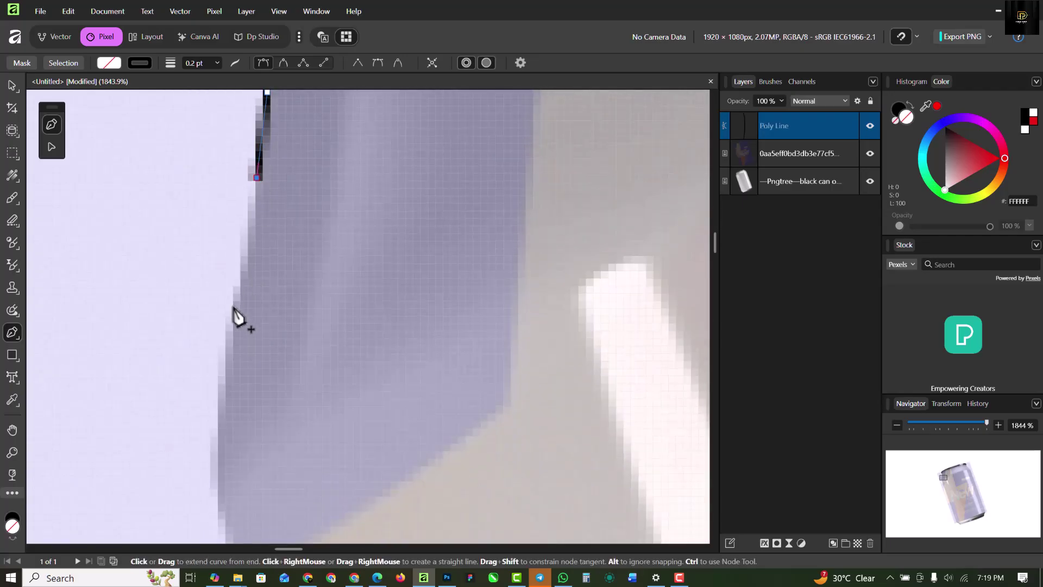
{"action": "left_click", "coordinate": [234, 304]}
{"action": "left_click", "coordinate": [223, 416]}
{"action": "scroll", "coordinate": [220, 326], "scroll_direction": "down", "scroll_amount": 4}
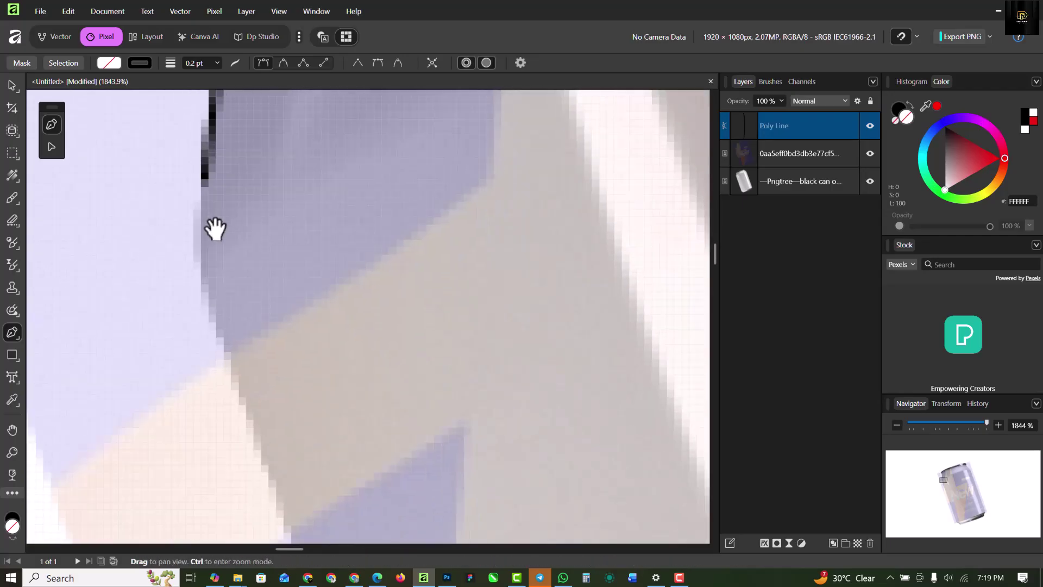
{"action": "left_click", "coordinate": [201, 264]}
{"action": "left_click", "coordinate": [205, 303]}
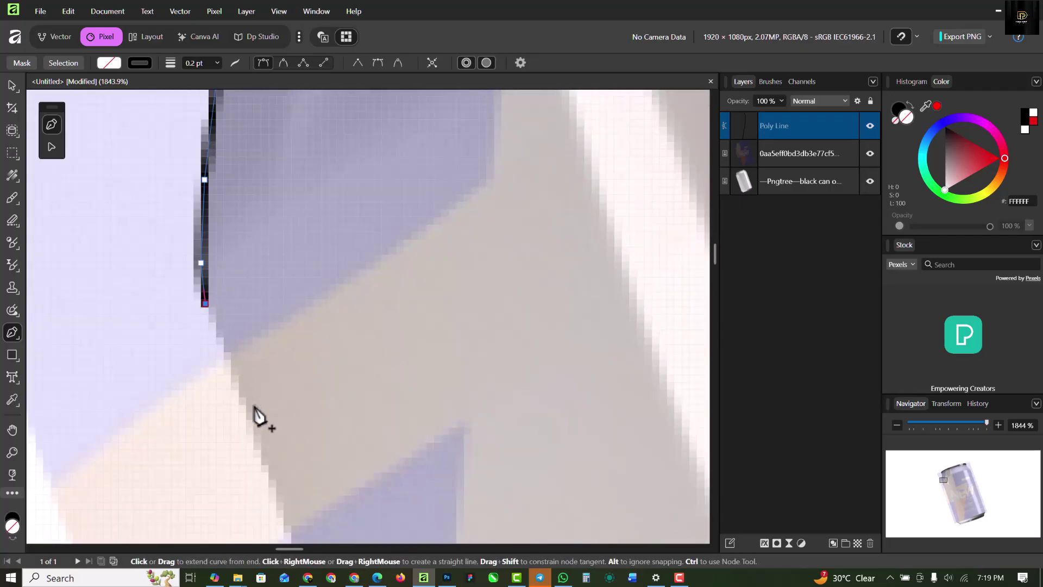
{"action": "left_click", "coordinate": [250, 422]}
{"action": "left_click_drag", "start_coordinate": [251, 429], "coordinate": [133, 169]}
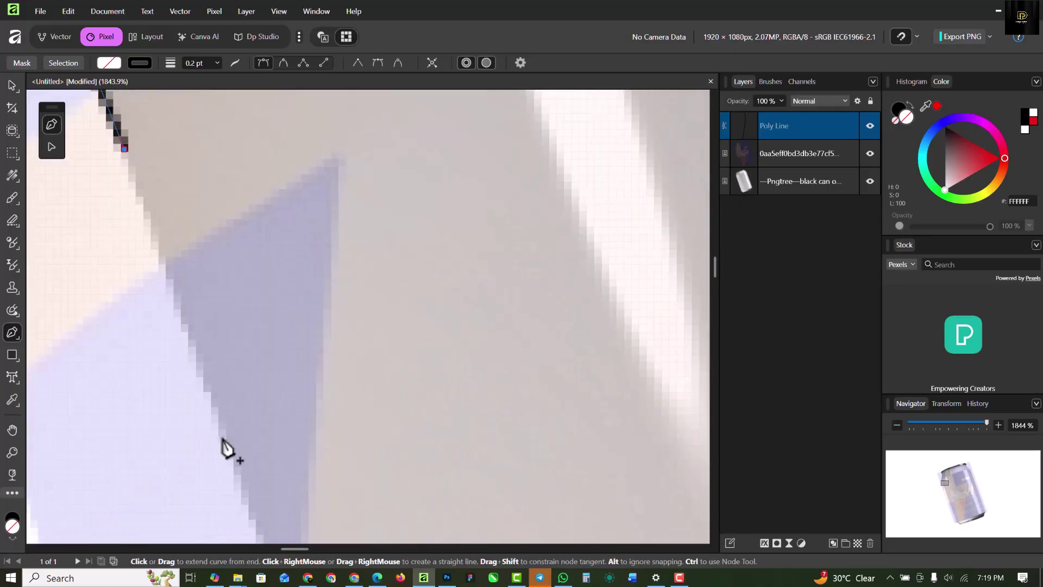
{"action": "left_click", "coordinate": [223, 434]}
{"action": "scroll", "coordinate": [207, 325], "scroll_direction": "down", "scroll_amount": 6}
{"action": "scroll", "coordinate": [233, 348], "scroll_direction": "up", "scroll_amount": 5}
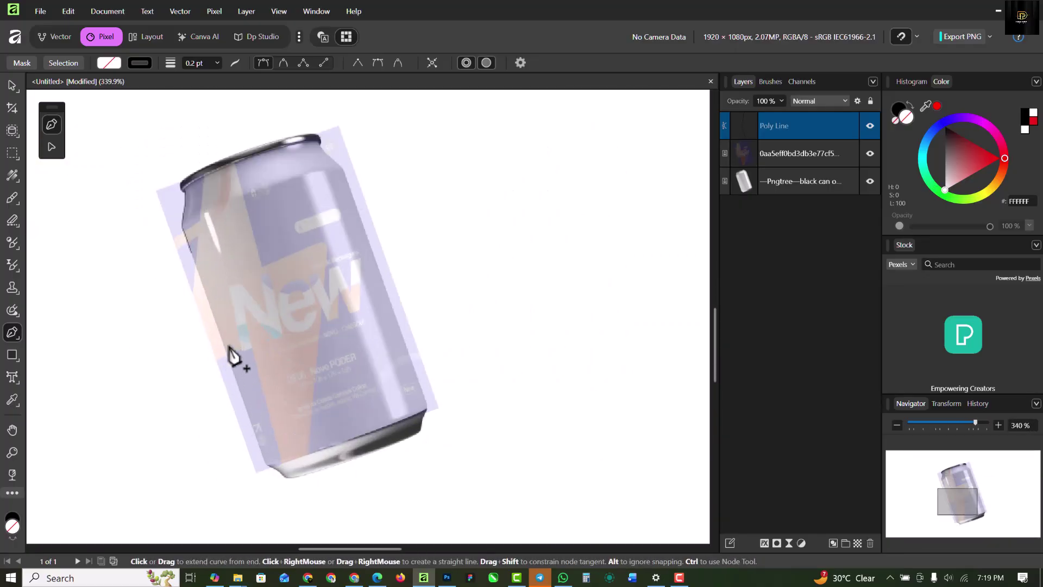
{"action": "scroll", "coordinate": [229, 326], "scroll_direction": "up", "scroll_amount": 3}
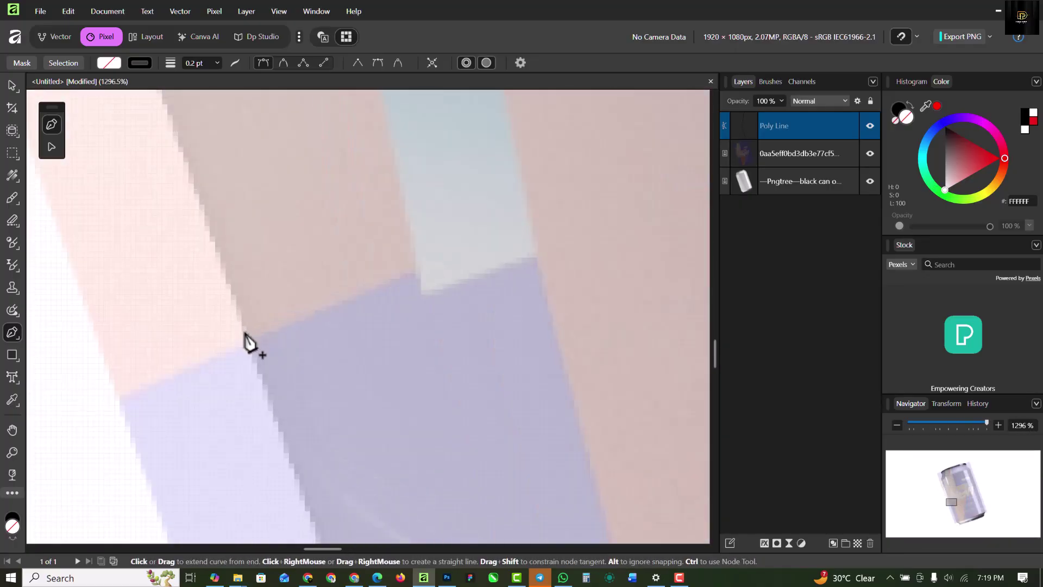
Continue the path along the can's bottom edge to its bottom-right corner.
{"action": "left_click", "coordinate": [281, 445]}
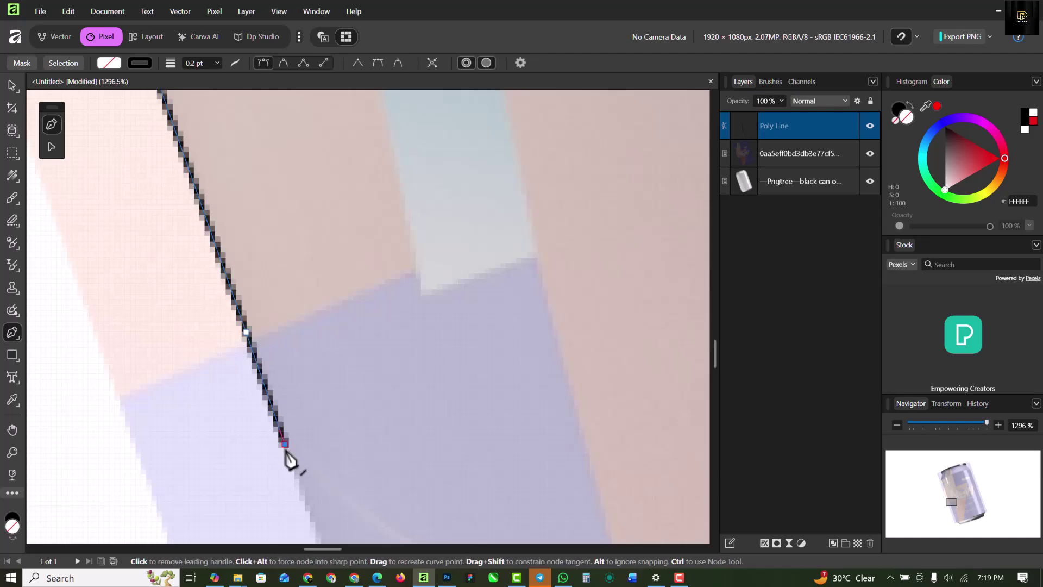
{"action": "left_click_drag", "start_coordinate": [297, 466], "coordinate": [227, 172]}
{"action": "scroll", "coordinate": [319, 459], "scroll_direction": "down", "scroll_amount": 3}
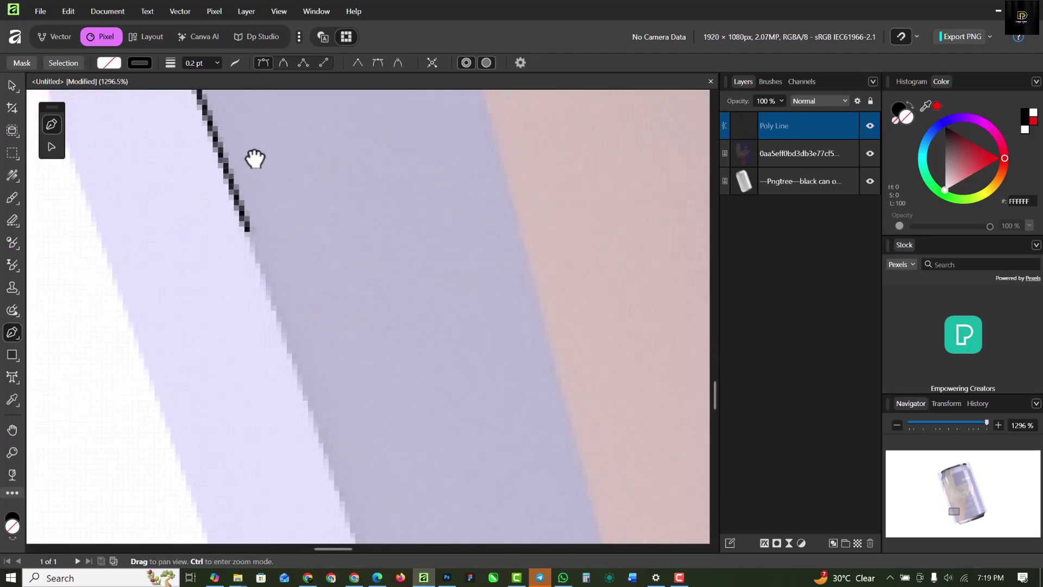
{"action": "scroll", "coordinate": [319, 424], "scroll_direction": "down", "scroll_amount": 9}
{"action": "scroll", "coordinate": [295, 380], "scroll_direction": "up", "scroll_amount": 3}
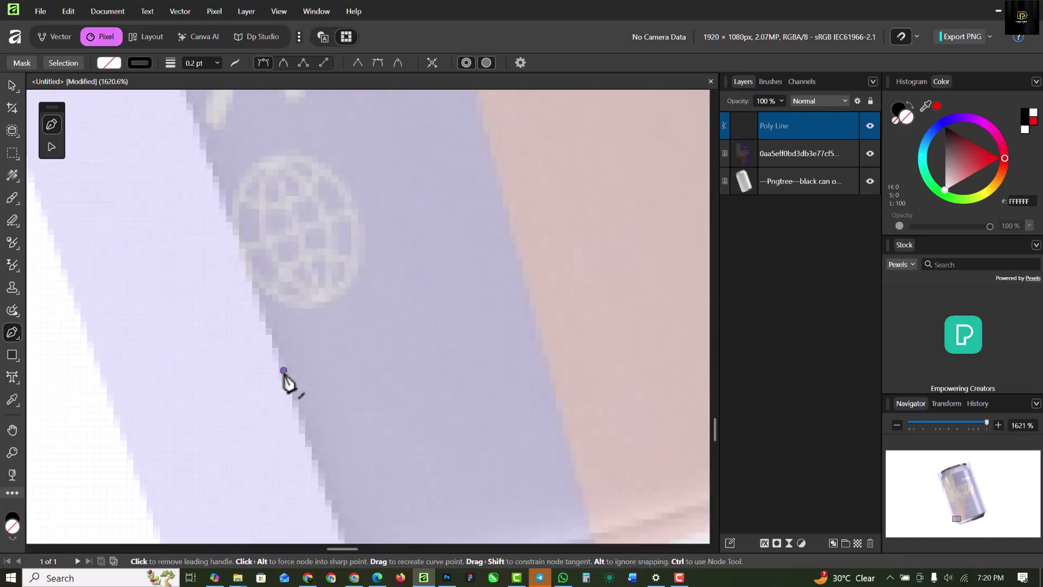
{"action": "scroll", "coordinate": [283, 379], "scroll_direction": "up", "scroll_amount": 6}
{"action": "scroll", "coordinate": [253, 294], "scroll_direction": "down", "scroll_amount": 2}
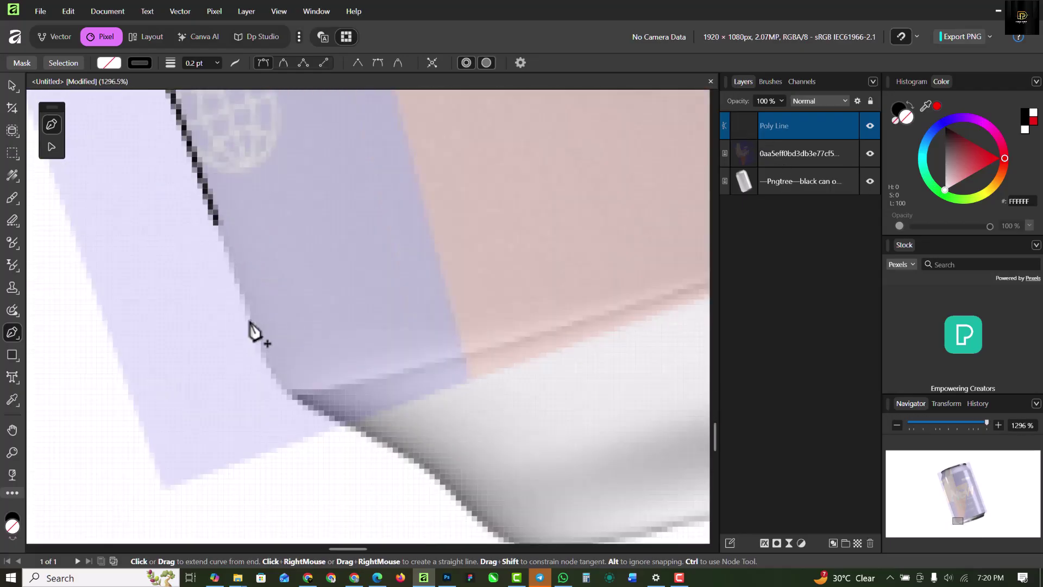
{"action": "left_click", "coordinate": [301, 426]}
{"action": "scroll", "coordinate": [353, 432], "scroll_direction": "down", "scroll_amount": 3}
{"action": "scroll", "coordinate": [385, 418], "scroll_direction": "up", "scroll_amount": 1}
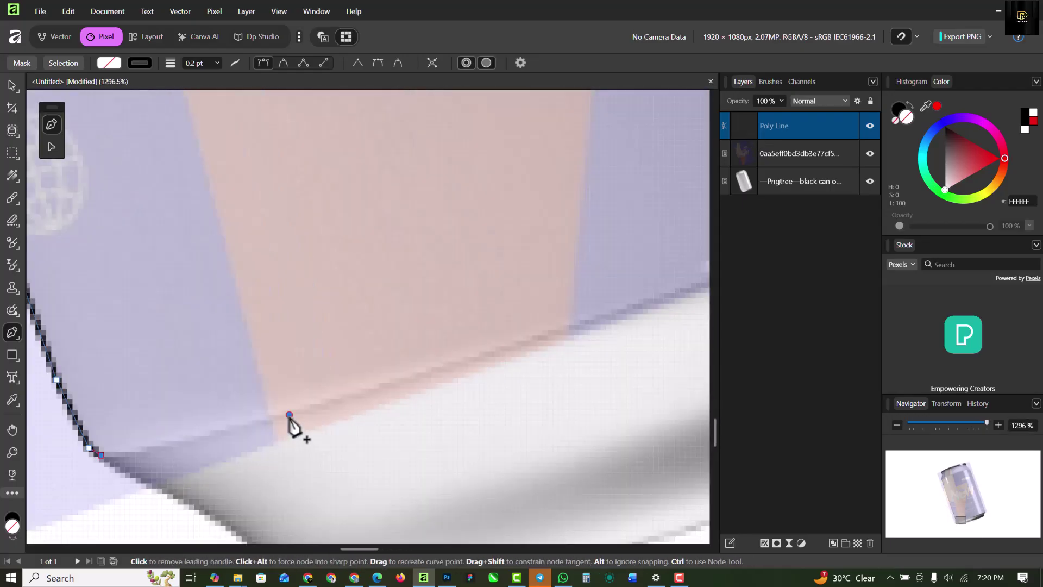
{"action": "left_click", "coordinate": [290, 416]}
{"action": "left_click", "coordinate": [431, 366]}
{"action": "scroll", "coordinate": [591, 324], "scroll_direction": "down", "scroll_amount": 4}
{"action": "scroll", "coordinate": [398, 292], "scroll_direction": "up", "scroll_amount": 4}
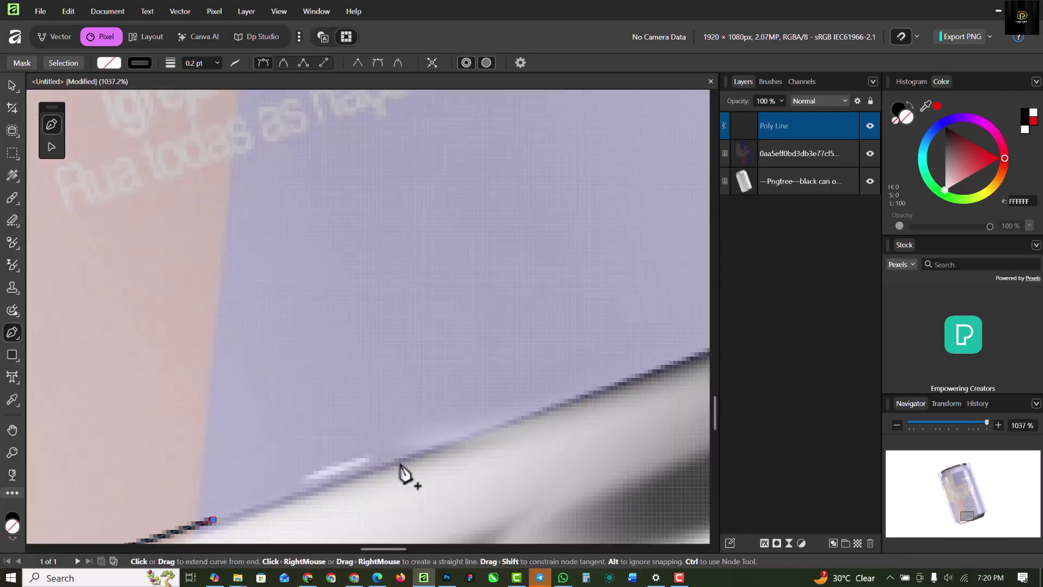
{"action": "left_click", "coordinate": [419, 452]}
{"action": "left_click", "coordinate": [560, 402]}
{"action": "left_click_drag", "start_coordinate": [591, 356], "coordinate": [191, 438]}
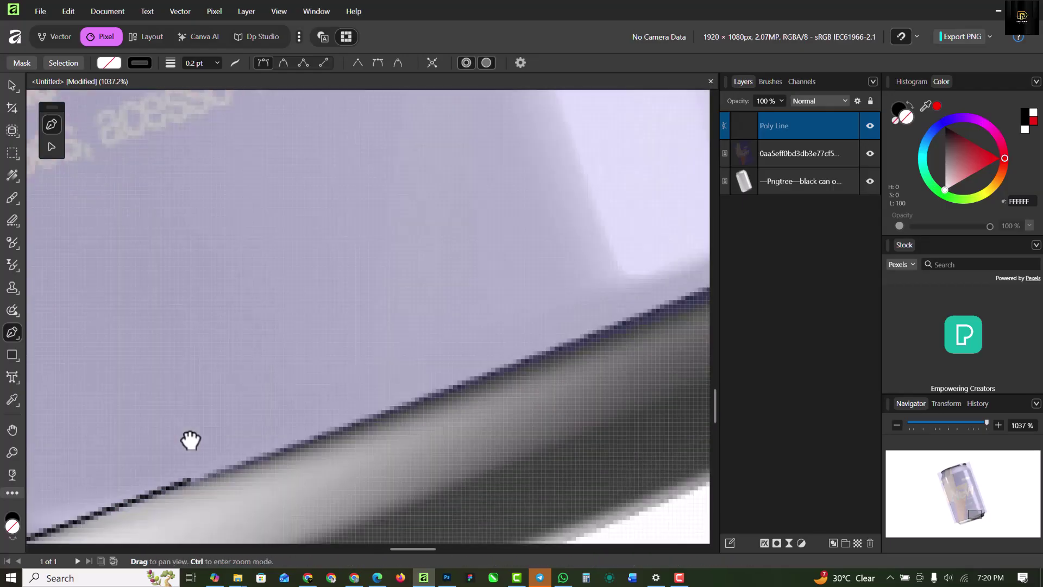
{"action": "left_click", "coordinate": [514, 359]}
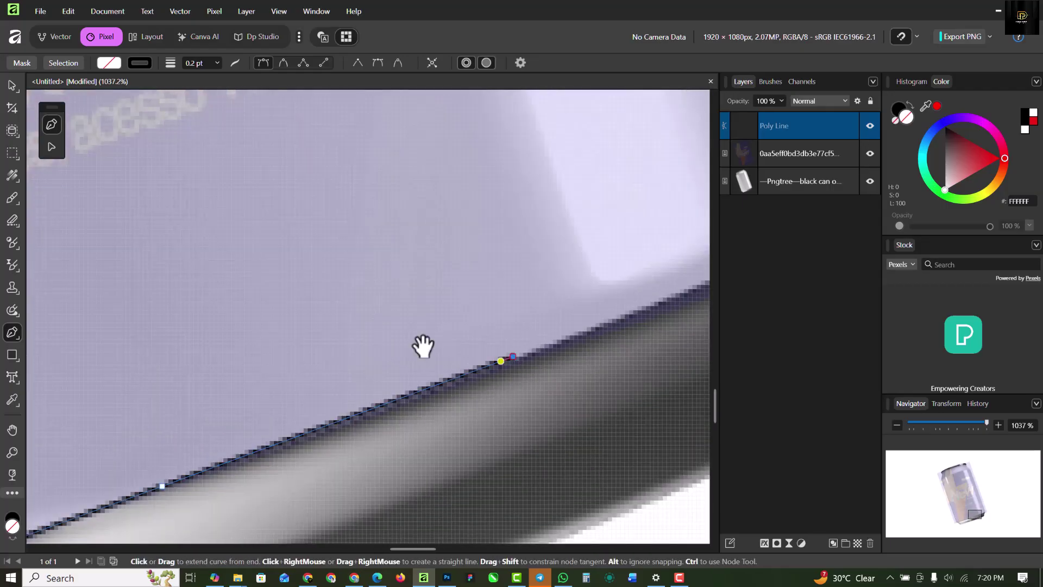
{"action": "left_click_drag", "start_coordinate": [422, 344], "coordinate": [86, 403]}
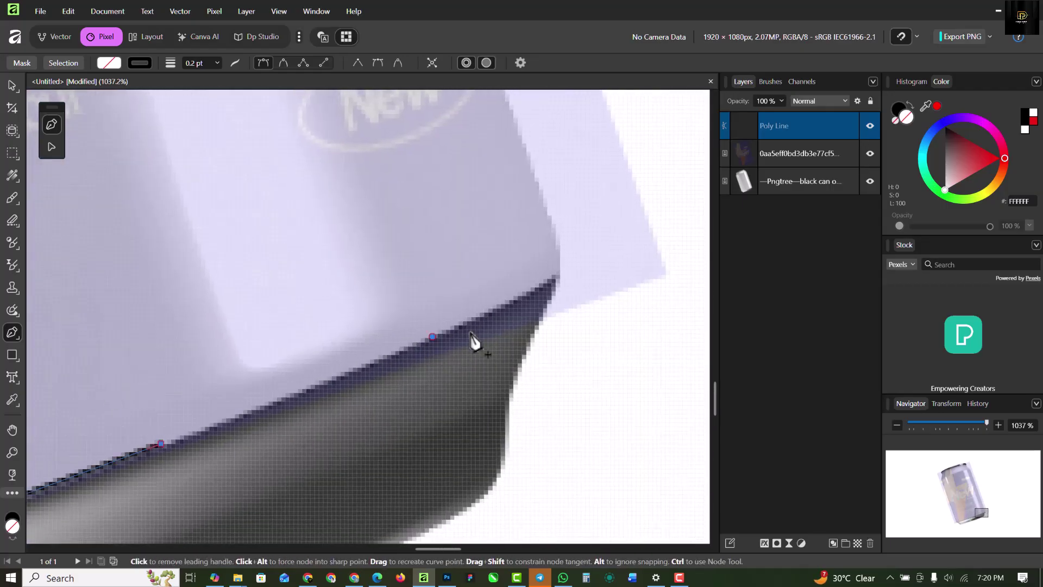
{"action": "left_click", "coordinate": [432, 337]}
{"action": "left_click", "coordinate": [554, 277]}
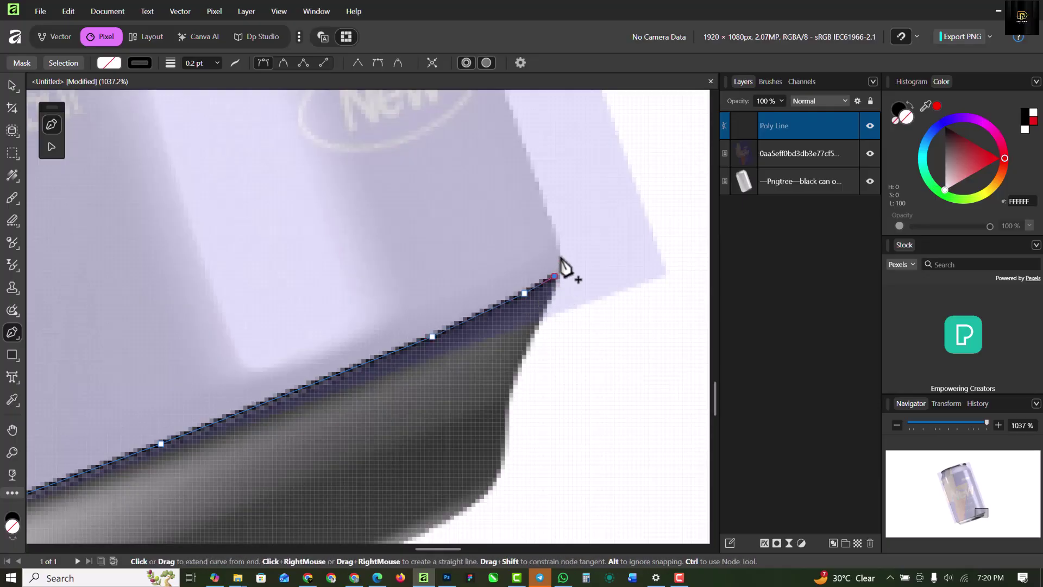
Start tracing the path up the can's right side near the New logo.
{"action": "left_click", "coordinate": [529, 159]}
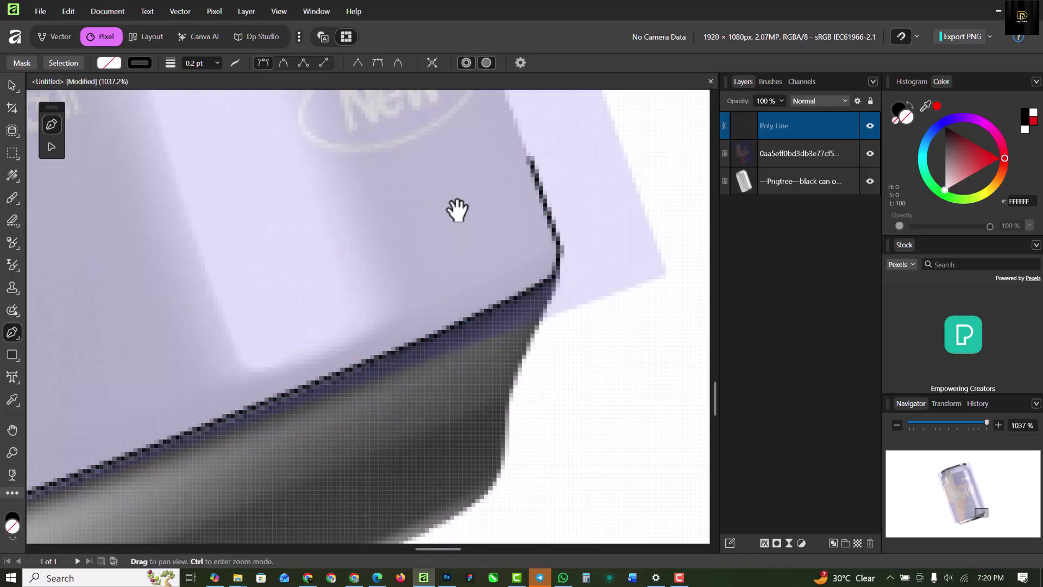
{"action": "left_click_drag", "start_coordinate": [459, 210], "coordinate": [407, 526]}
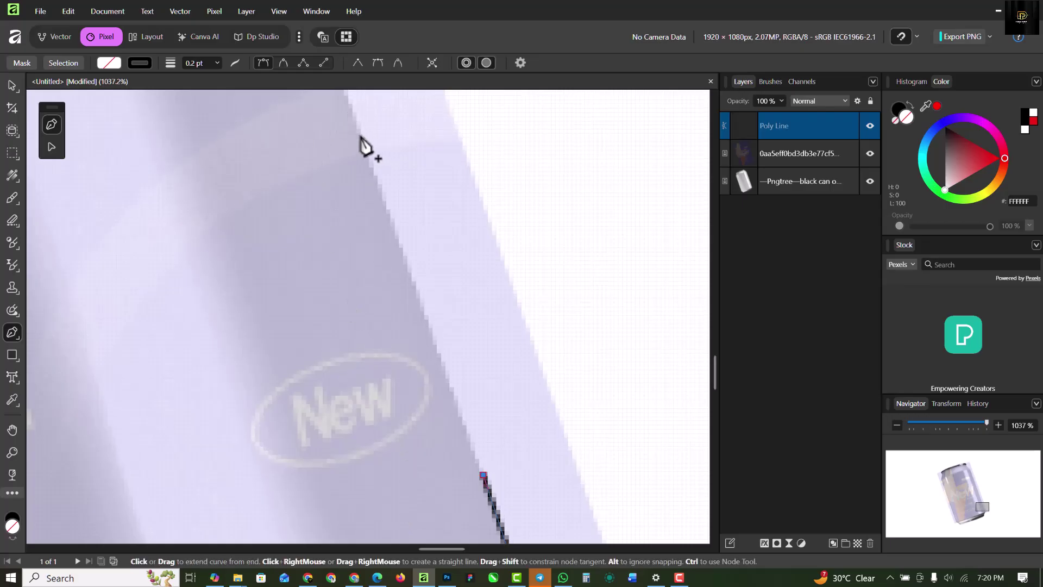
{"action": "left_click", "coordinate": [360, 137]}
{"action": "scroll", "coordinate": [345, 205], "scroll_direction": "down", "scroll_amount": 10}
{"action": "scroll", "coordinate": [341, 239], "scroll_direction": "up", "scroll_amount": 5}
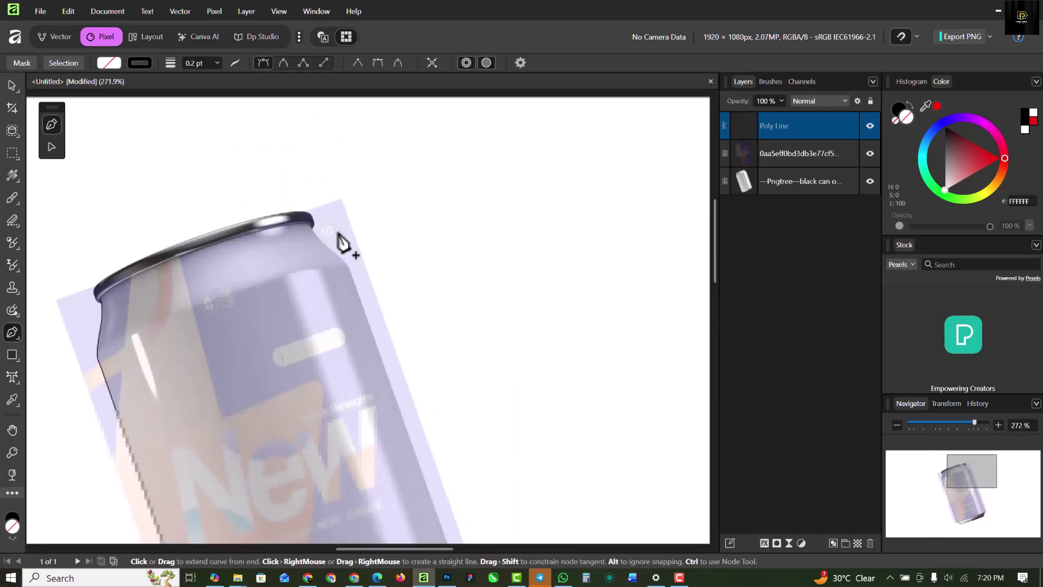
{"action": "scroll", "coordinate": [338, 234], "scroll_direction": "up", "scroll_amount": 8}
Continue the path up the can's right side to the top rim corner.
{"action": "left_click_drag", "start_coordinate": [350, 233], "coordinate": [442, 431]}
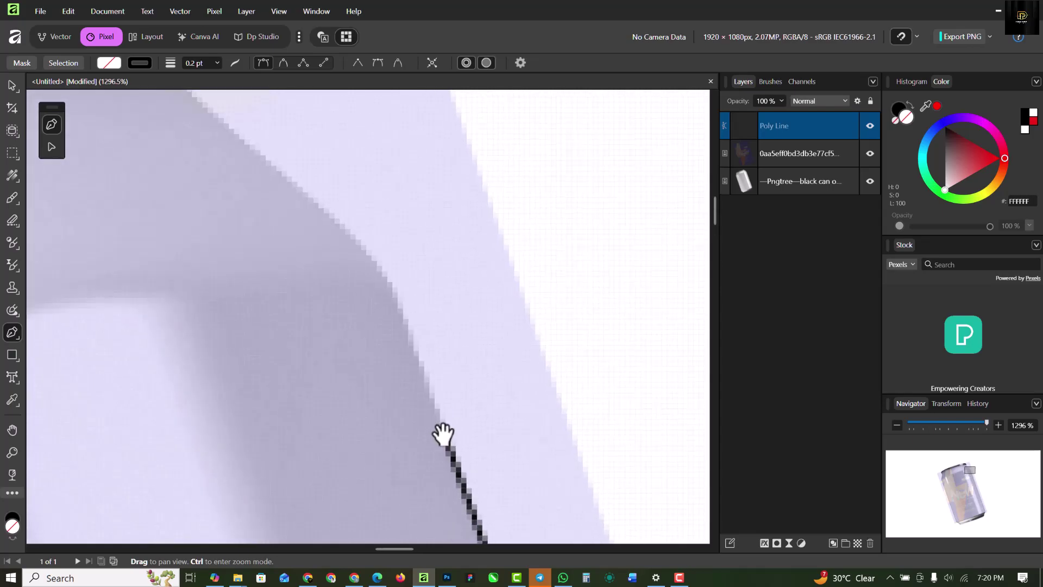
{"action": "left_click", "coordinate": [391, 289]}
{"action": "scroll", "coordinate": [394, 293], "scroll_direction": "down", "scroll_amount": 5}
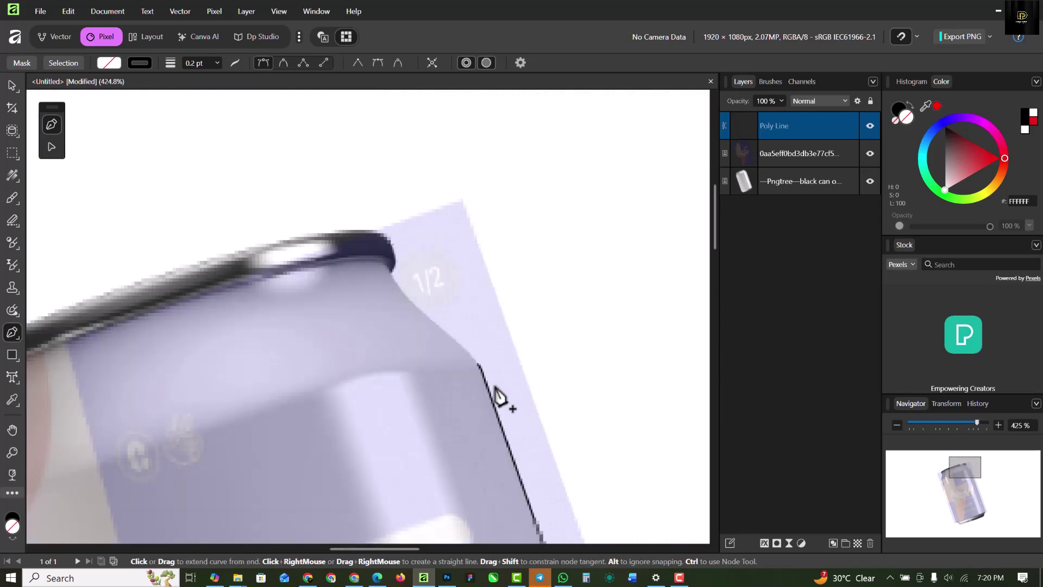
{"action": "scroll", "coordinate": [495, 390], "scroll_direction": "up", "scroll_amount": 6}
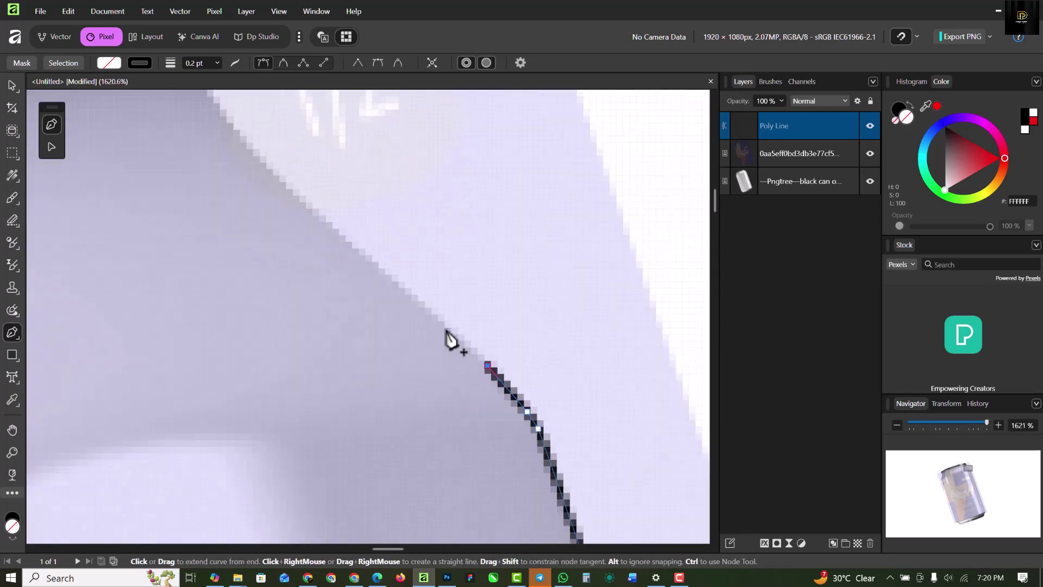
{"action": "left_click", "coordinate": [435, 320]}
{"action": "left_click", "coordinate": [375, 263]}
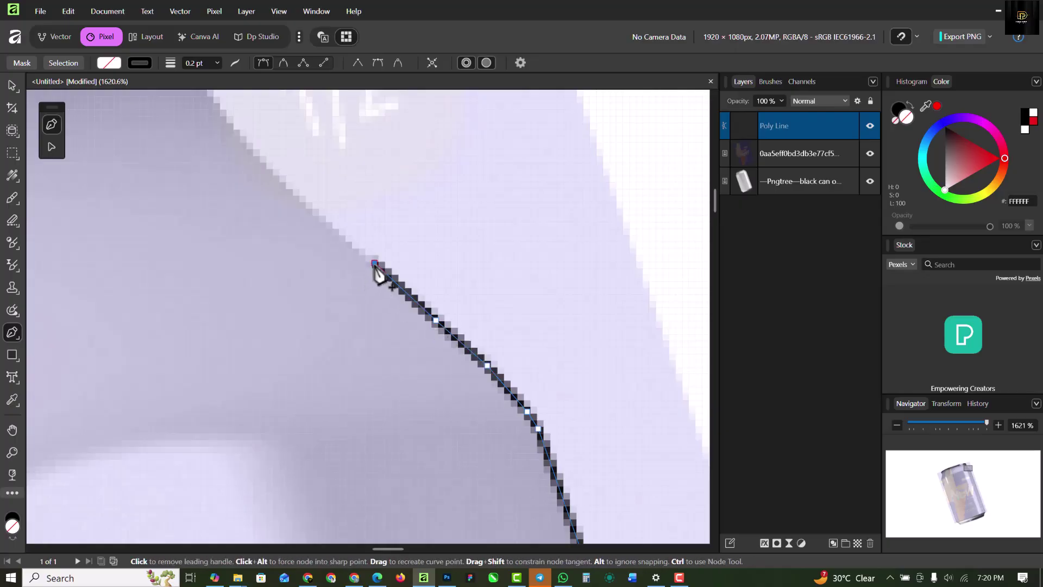
{"action": "left_click", "coordinate": [326, 222]}
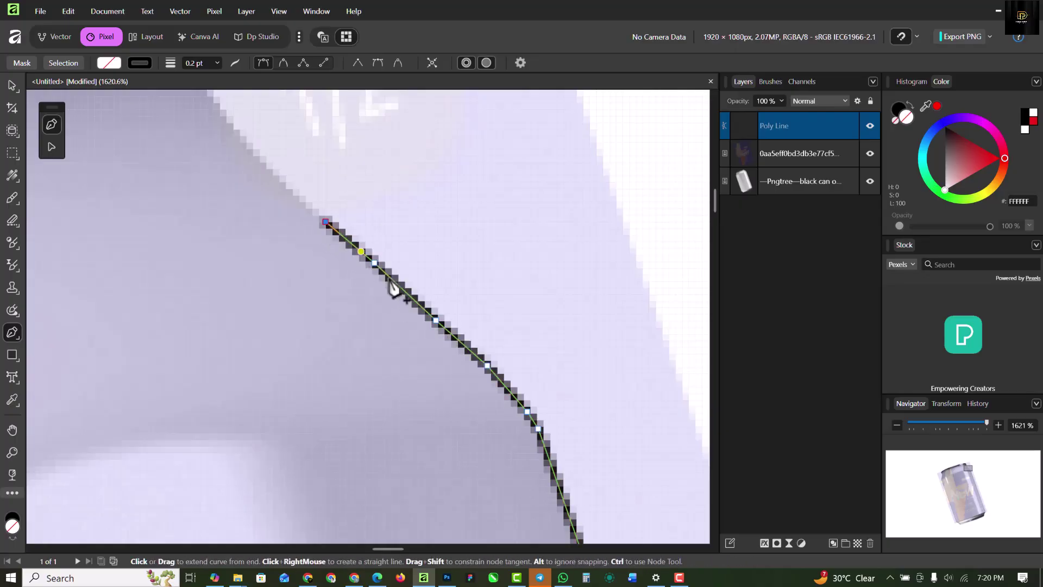
{"action": "scroll", "coordinate": [394, 288], "scroll_direction": "down", "scroll_amount": 4}
{"action": "scroll", "coordinate": [373, 284], "scroll_direction": "up", "scroll_amount": 6}
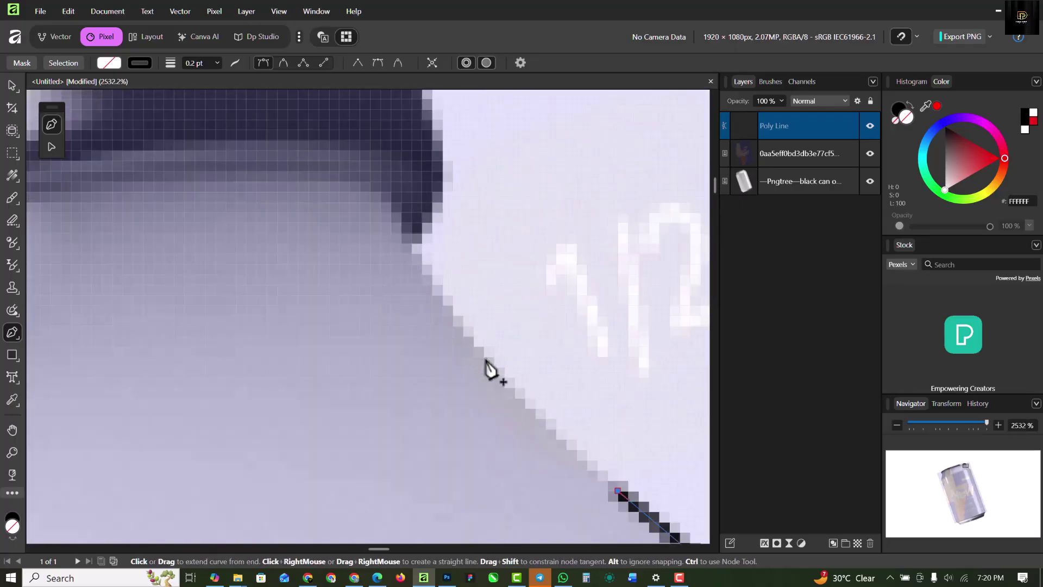
{"action": "left_click", "coordinate": [486, 356]}
{"action": "left_click", "coordinate": [430, 285]}
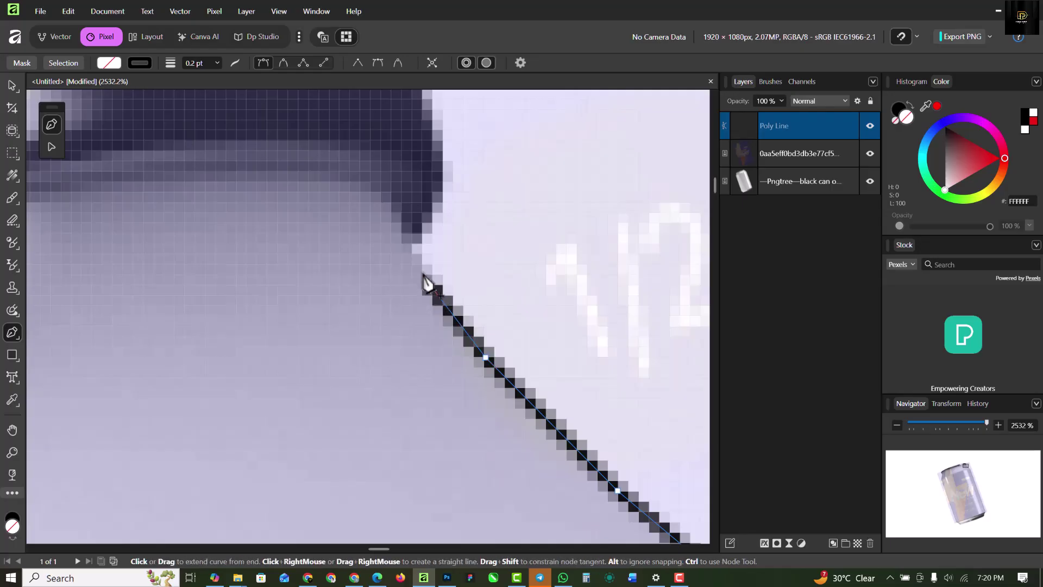
{"action": "left_click", "coordinate": [409, 245]}
{"action": "left_click", "coordinate": [409, 216]}
Trace the path along the can's top rim.
{"action": "left_click", "coordinate": [357, 180]}
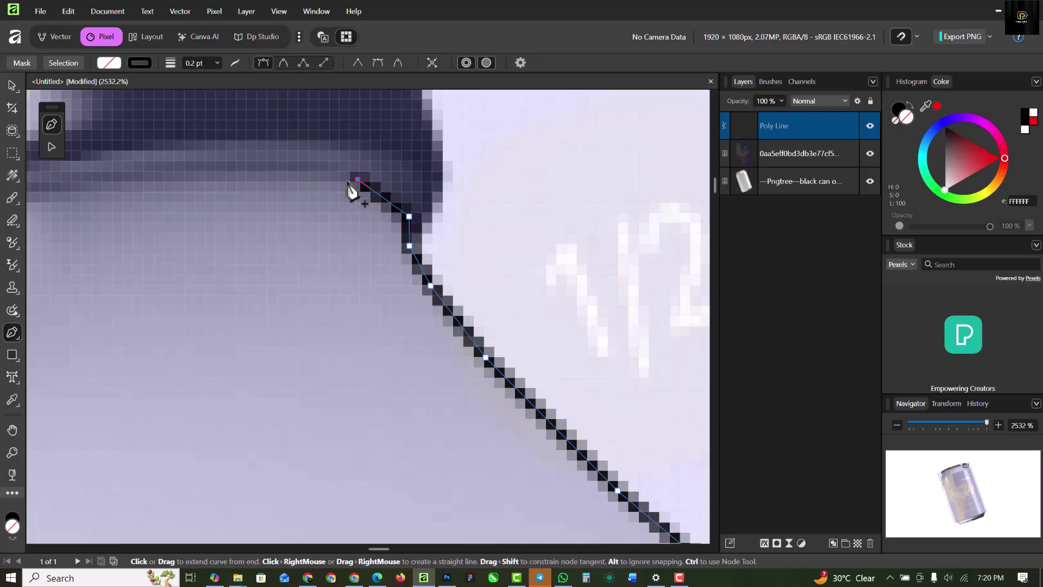
{"action": "left_click", "coordinate": [253, 164]}
{"action": "left_click_drag", "start_coordinate": [270, 196], "coordinate": [577, 210]}
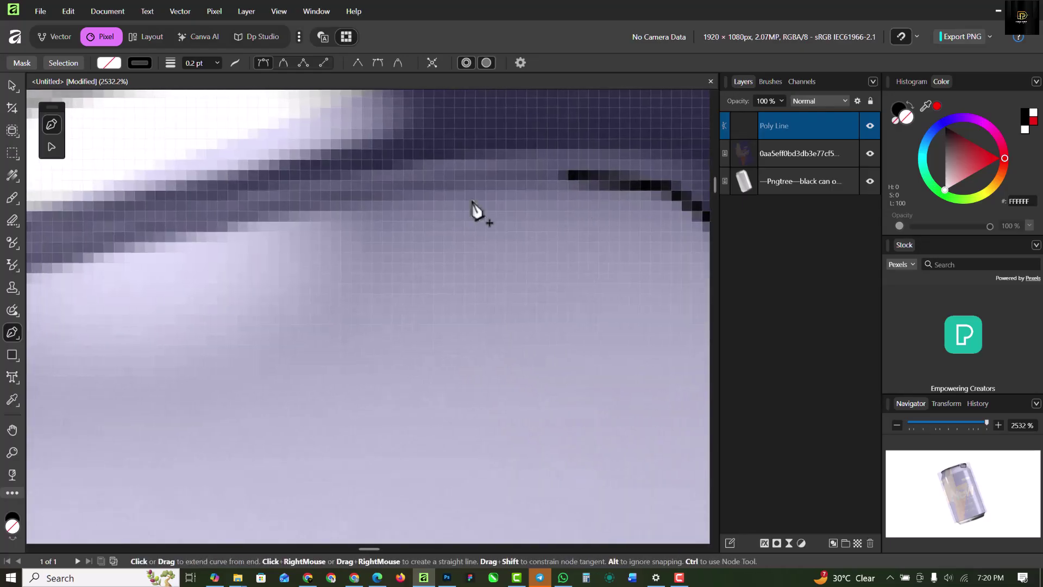
{"action": "left_click", "coordinate": [384, 196]}
{"action": "scroll", "coordinate": [552, 189], "scroll_direction": "down", "scroll_amount": 3}
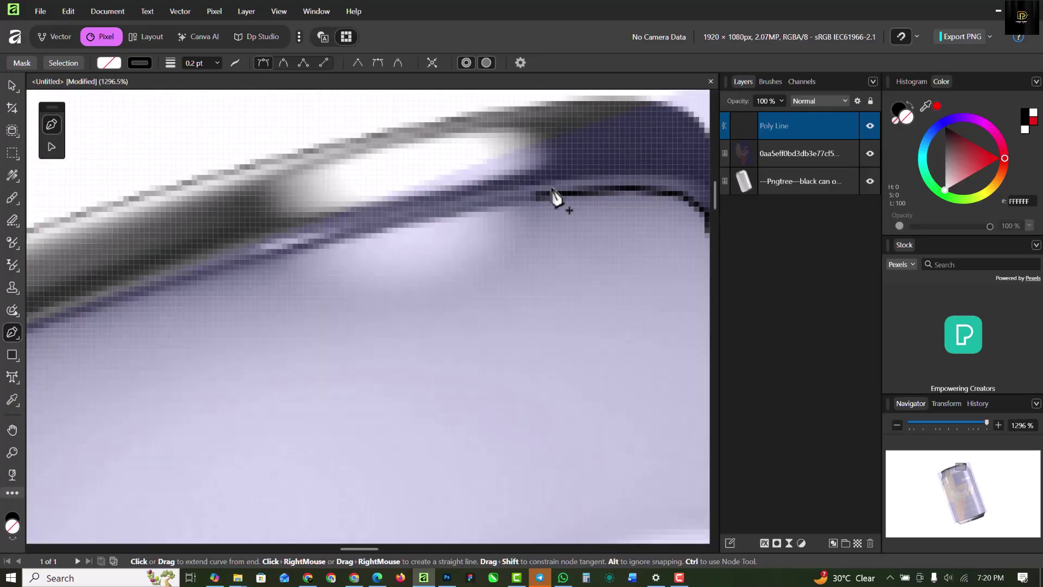
{"action": "scroll", "coordinate": [489, 209], "scroll_direction": "down", "scroll_amount": 2}
{"action": "scroll", "coordinate": [473, 220], "scroll_direction": "up", "scroll_amount": 2}
{"action": "left_click", "coordinate": [466, 213]}
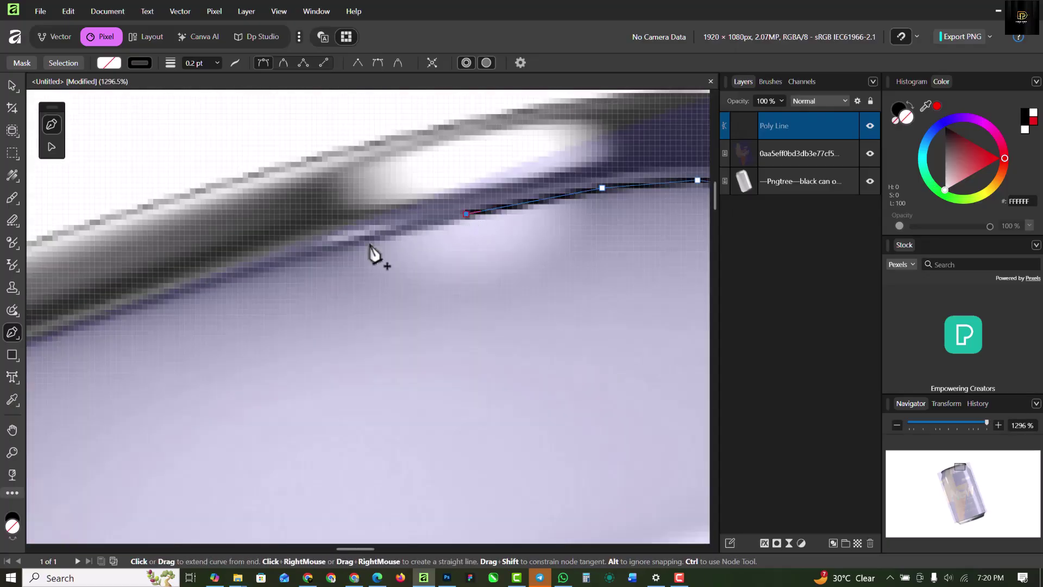
{"action": "left_click", "coordinate": [300, 253]}
{"action": "left_click", "coordinate": [148, 301]}
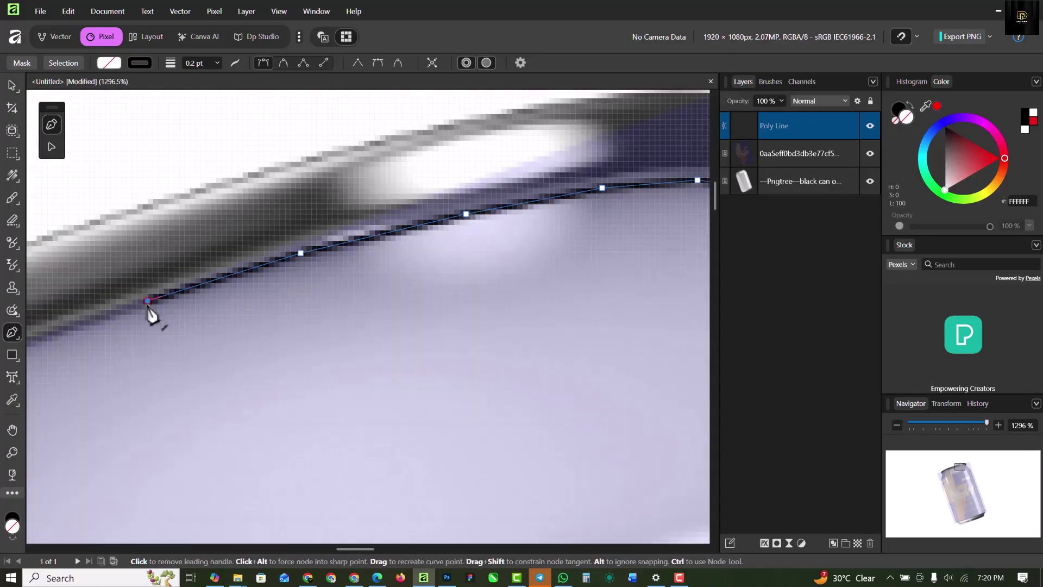
Follow the rim's curve to the left corner and close the outline at its start.
{"action": "scroll", "coordinate": [478, 261], "scroll_direction": "left", "scroll_amount": 5}
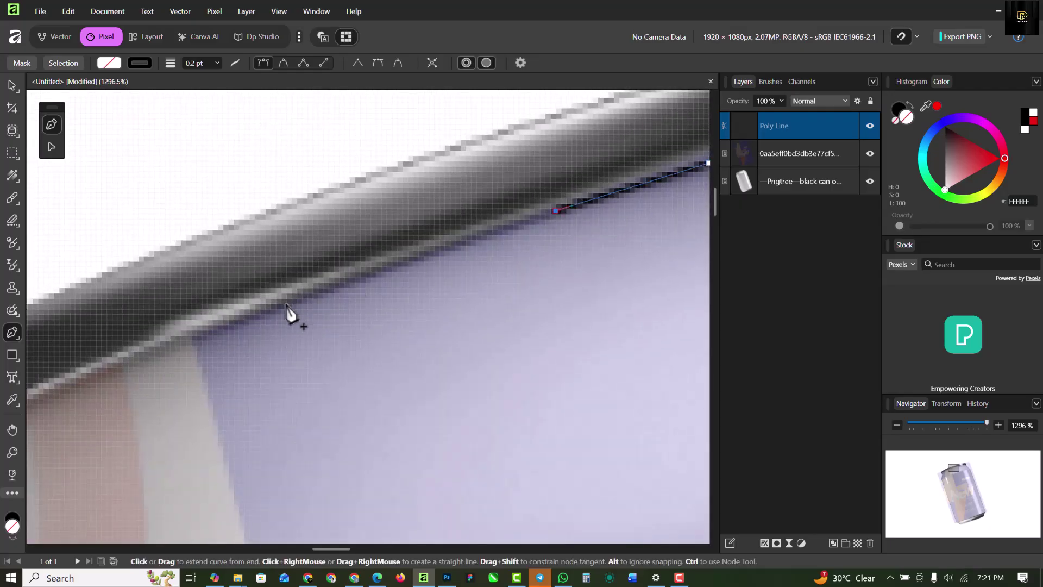
{"action": "left_click", "coordinate": [356, 295]}
{"action": "scroll", "coordinate": [543, 233], "scroll_direction": "left", "scroll_amount": 3}
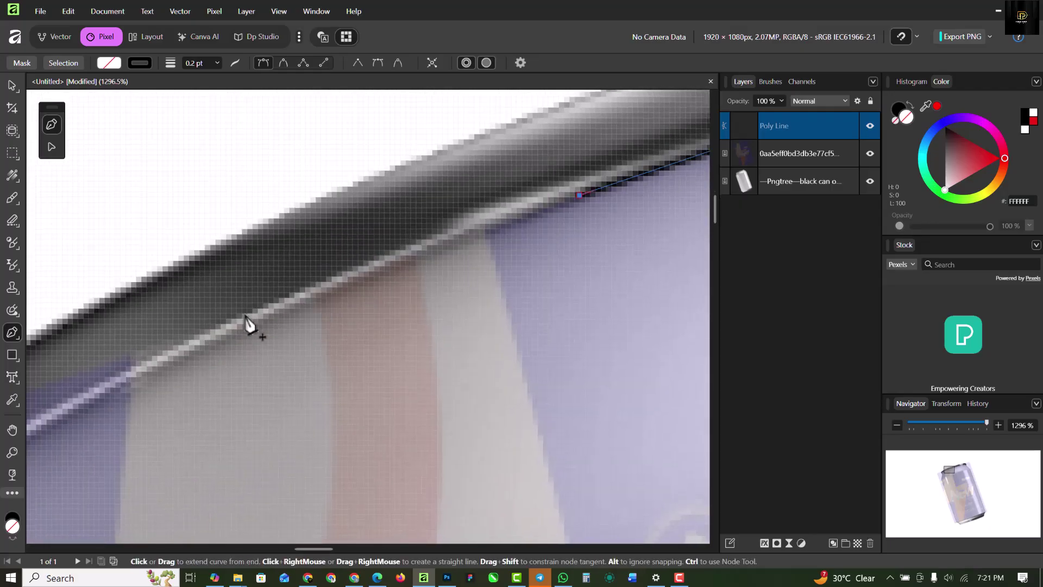
{"action": "left_click", "coordinate": [246, 334]}
{"action": "scroll", "coordinate": [564, 210], "scroll_direction": "left", "scroll_amount": 4}
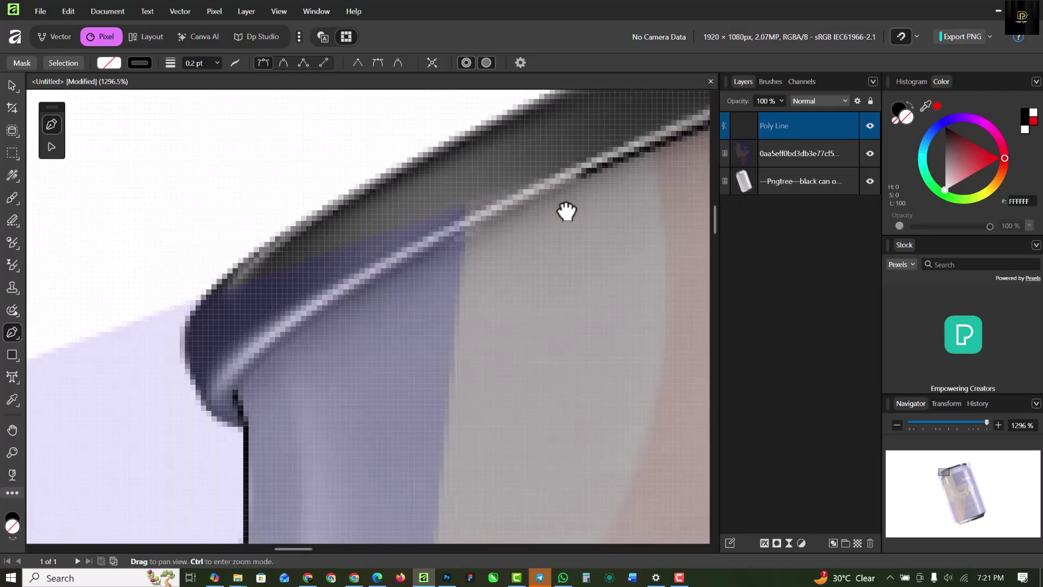
{"action": "left_click", "coordinate": [373, 277]}
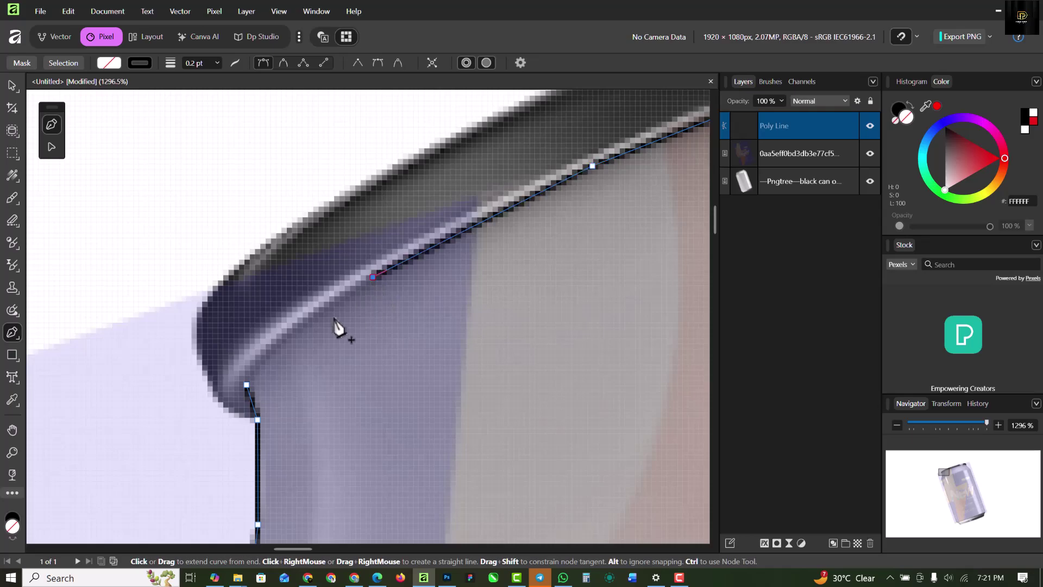
{"action": "left_click", "coordinate": [294, 328]}
{"action": "left_click", "coordinate": [256, 362]}
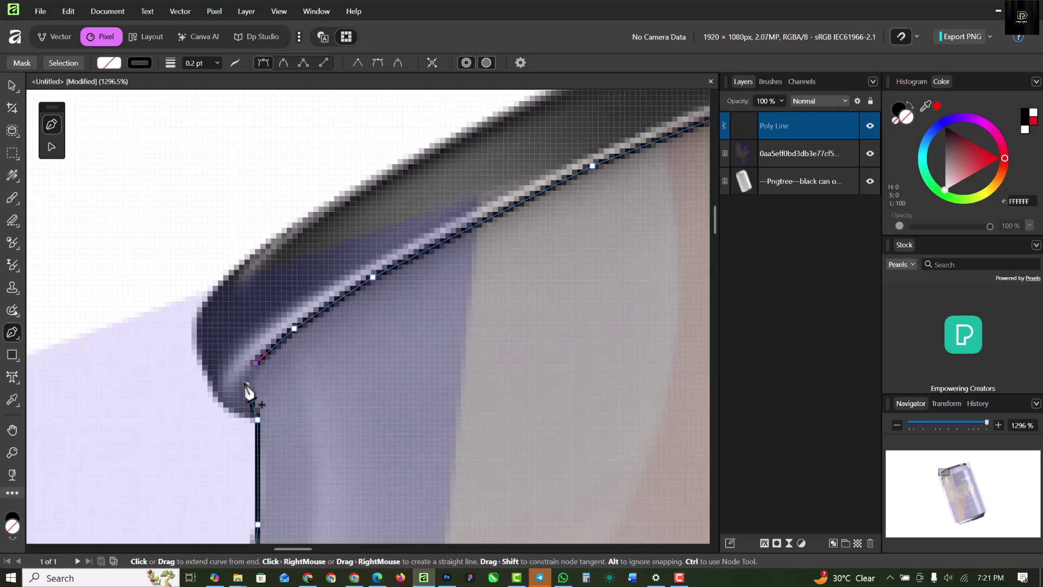
{"action": "left_click", "coordinate": [249, 391]}
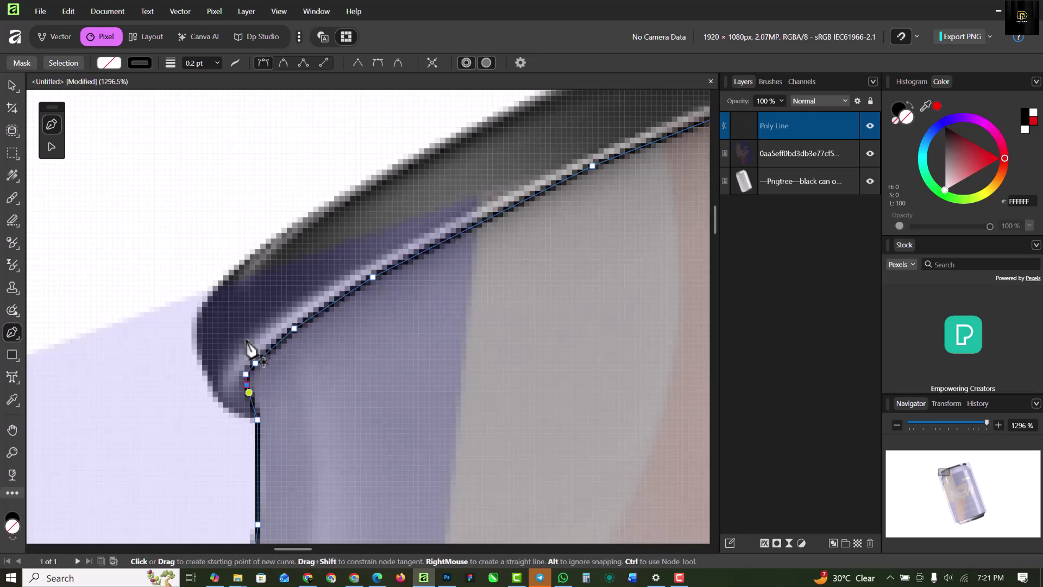
{"action": "scroll", "coordinate": [251, 348], "scroll_direction": "down", "scroll_amount": 10}
Mask the New label image with the traced can outline.
{"action": "scroll", "coordinate": [347, 345], "scroll_direction": "up", "scroll_amount": 2}
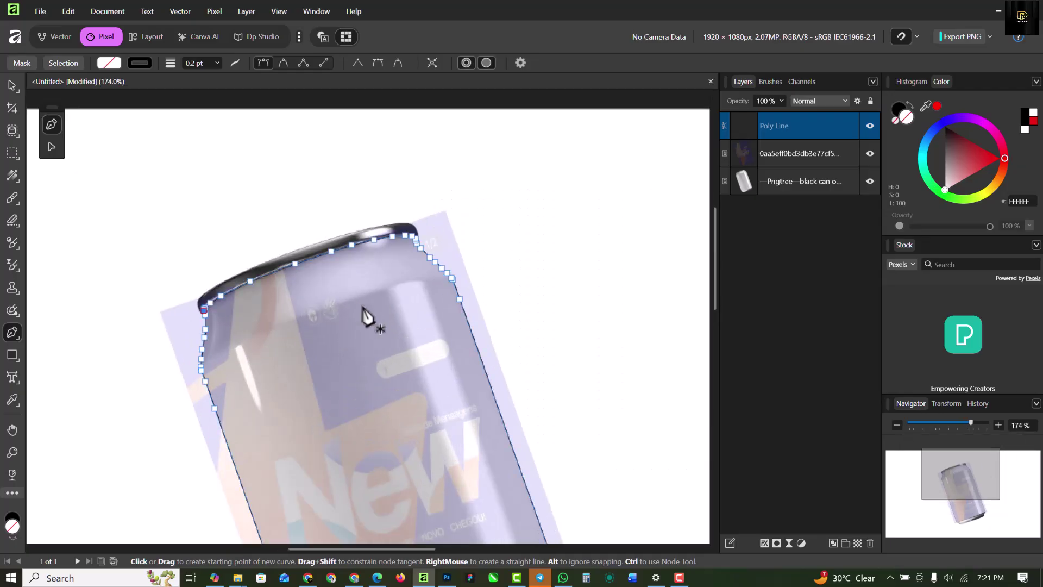
{"action": "scroll", "coordinate": [367, 313], "scroll_direction": "down", "scroll_amount": 3}
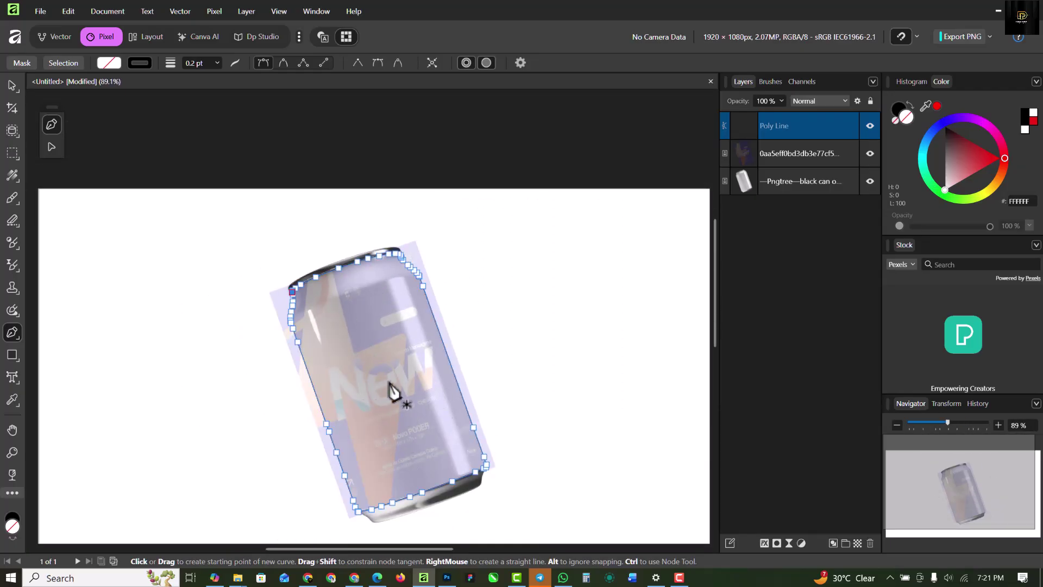
{"action": "scroll", "coordinate": [364, 361], "scroll_direction": "up", "scroll_amount": 2}
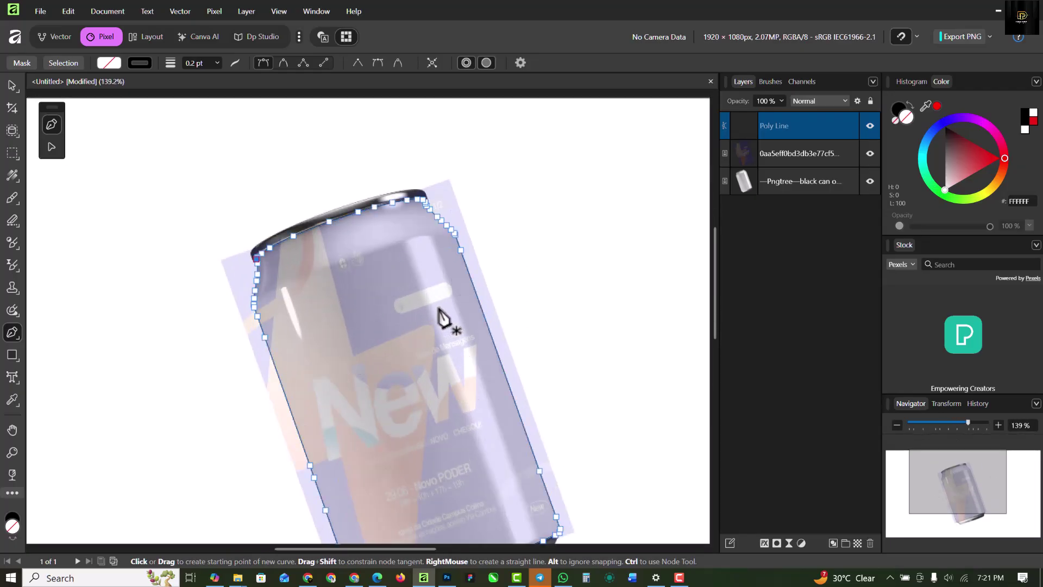
{"action": "scroll", "coordinate": [440, 310], "scroll_direction": "down", "scroll_amount": 1}
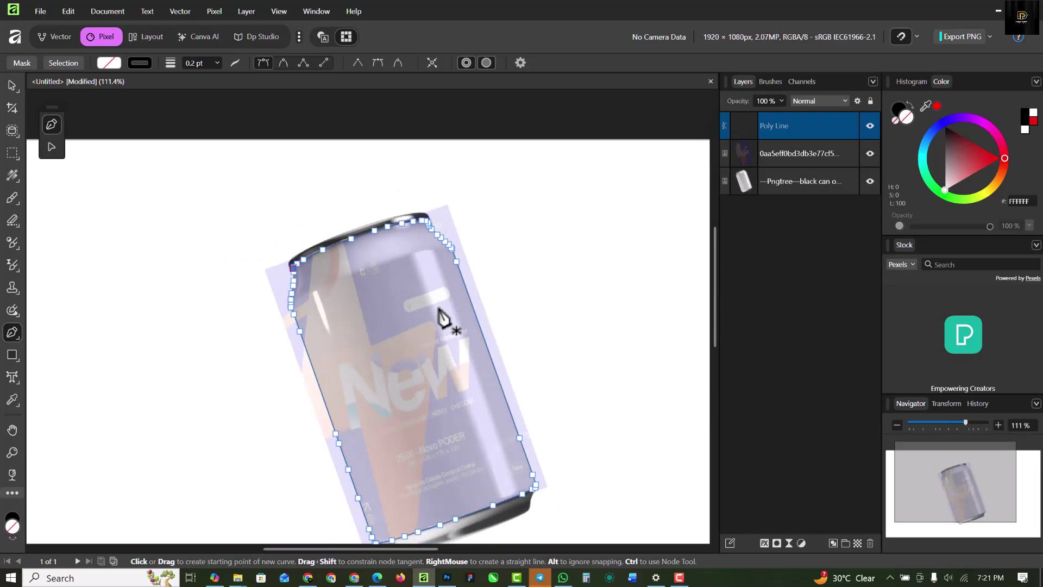
{"action": "left_click", "coordinate": [22, 63]}
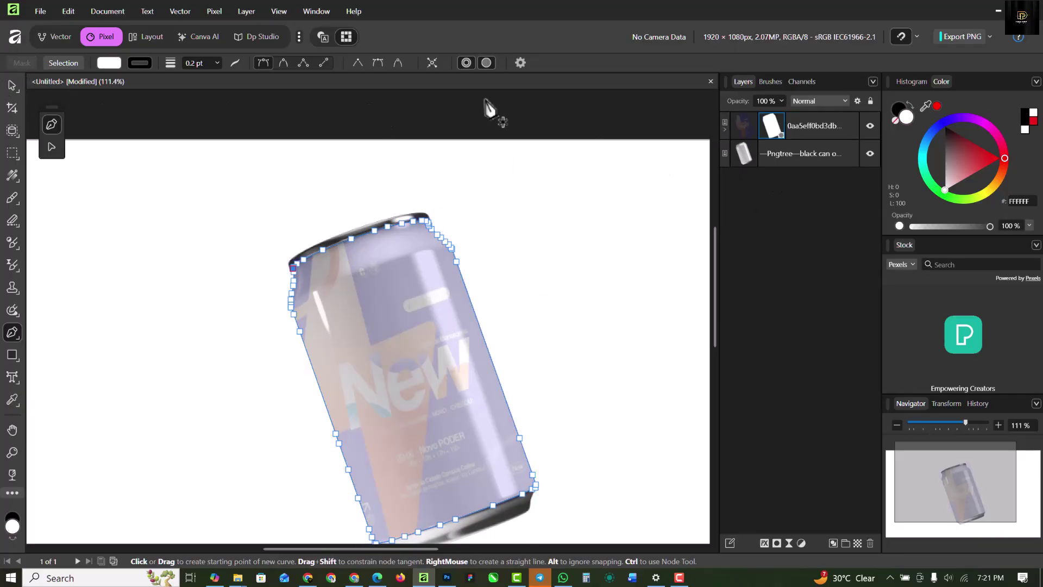
Raise the New label image layer's opacity back to 100%.
{"action": "left_click", "coordinate": [12, 87]}
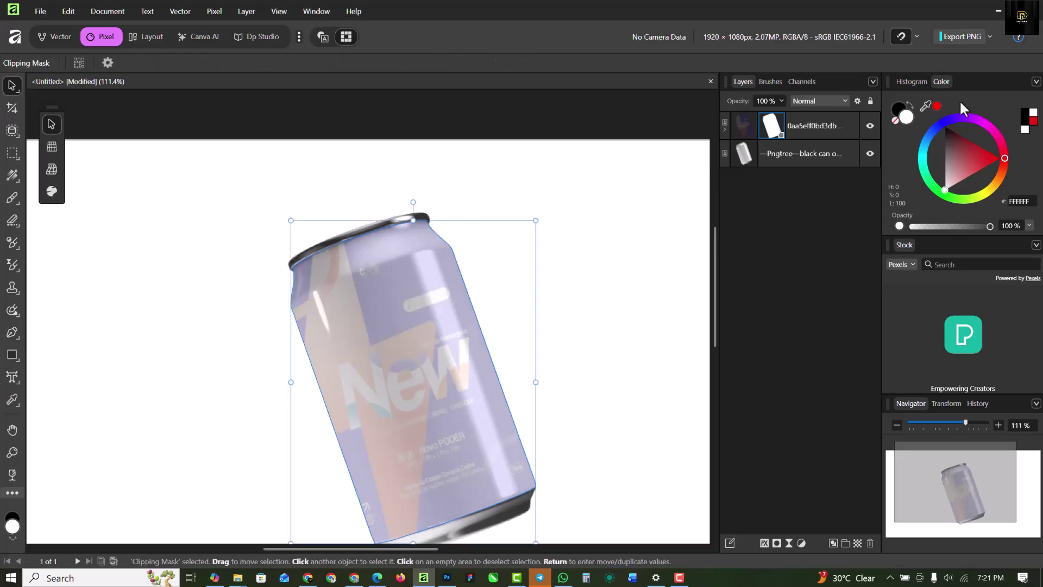
{"action": "left_click", "coordinate": [741, 118]}
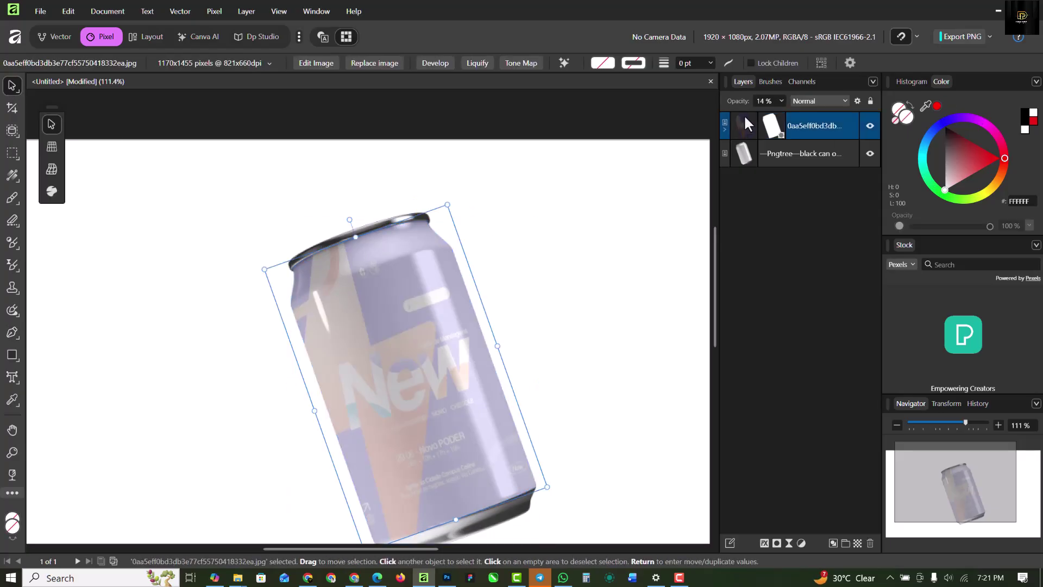
{"action": "left_click", "coordinate": [781, 101]}
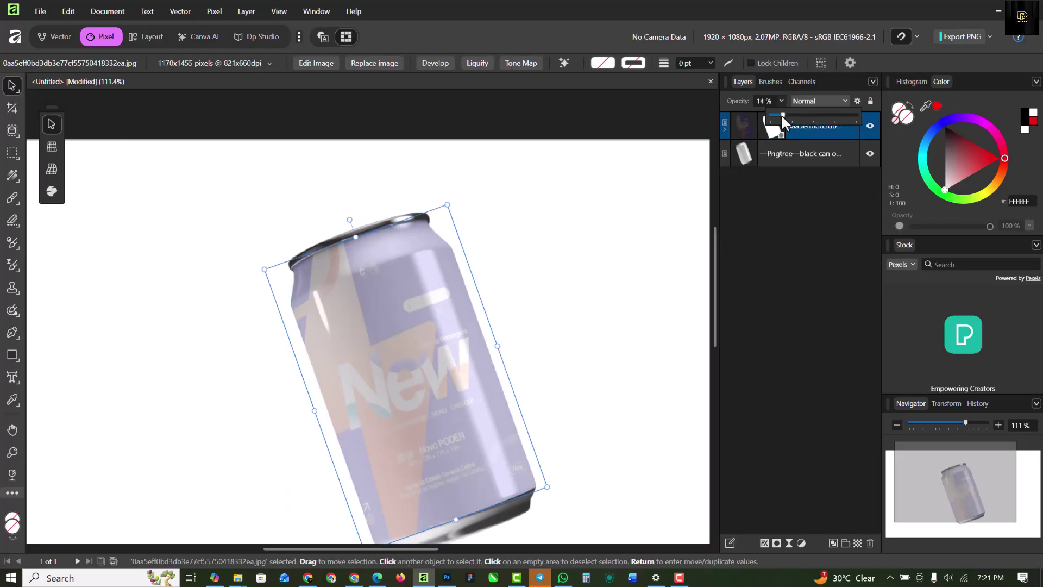
{"action": "left_click_drag", "start_coordinate": [781, 115], "coordinate": [876, 115]}
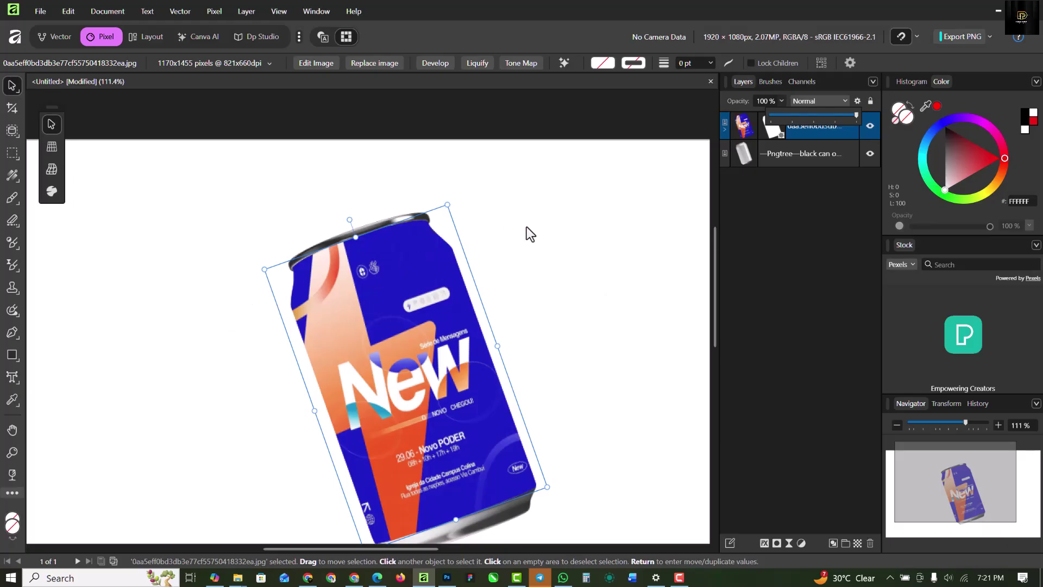
Set the New label image layer's blend mode to Multiply and reselect it after checking the Pngtree layer.
{"action": "scroll", "coordinate": [372, 360], "scroll_direction": "down", "scroll_amount": 2}
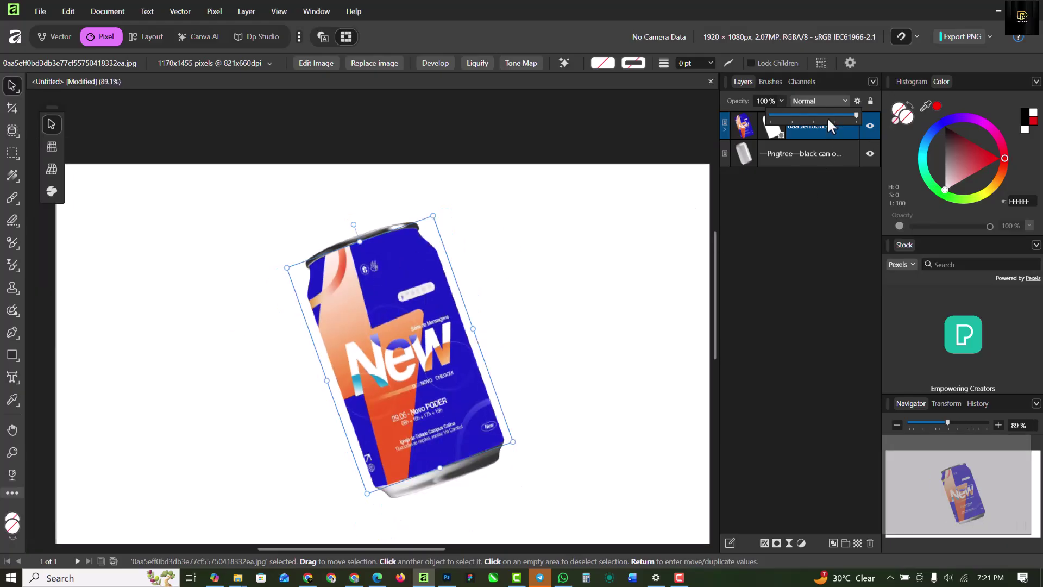
{"action": "left_click", "coordinate": [826, 101]}
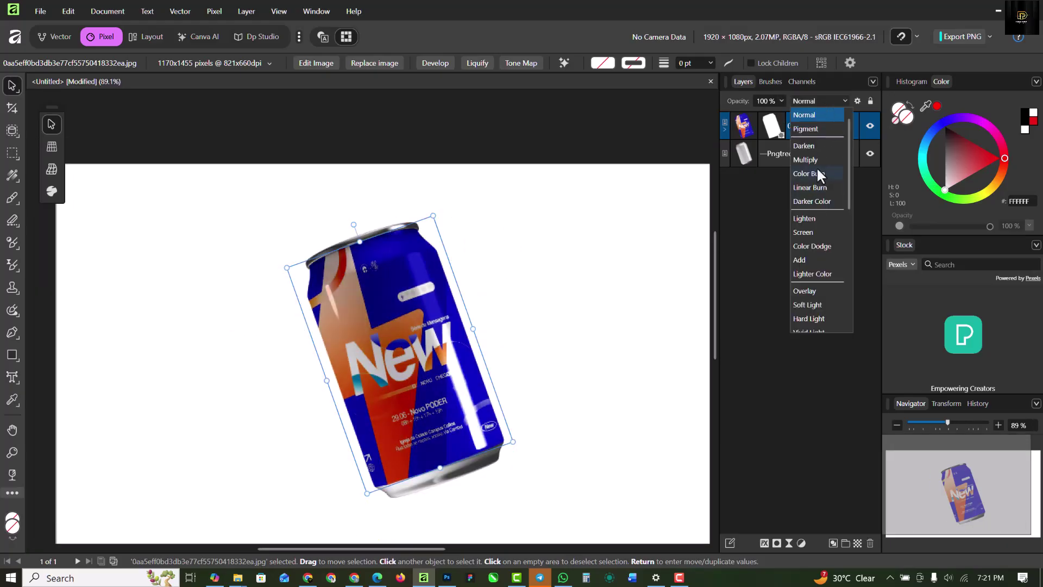
{"action": "left_click", "coordinate": [817, 159]}
{"action": "scroll", "coordinate": [382, 329], "scroll_direction": "up", "scroll_amount": 2}
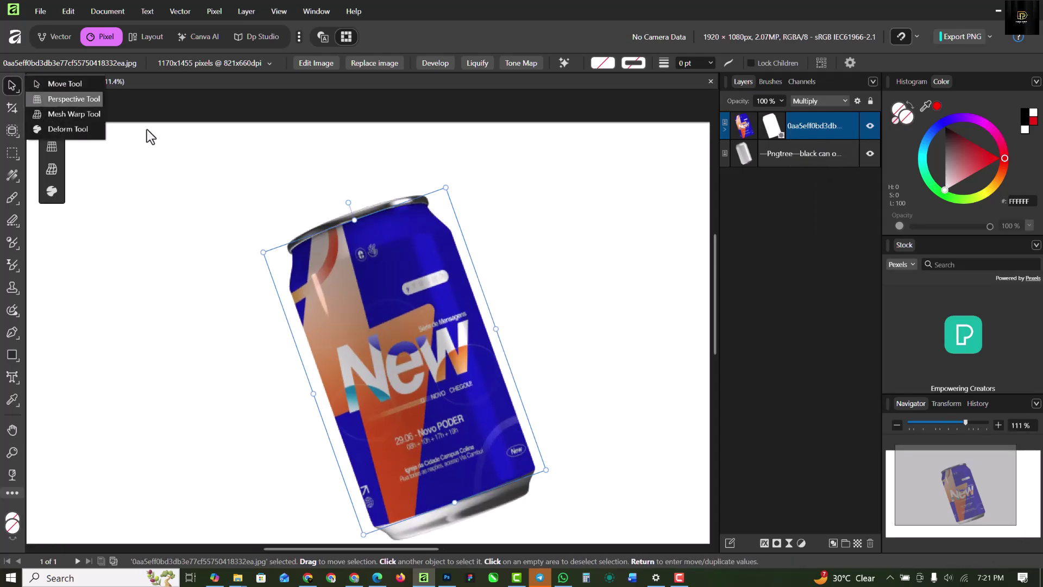
{"action": "left_click", "coordinate": [468, 206]}
{"action": "scroll", "coordinate": [465, 211], "scroll_direction": "down", "scroll_amount": 2}
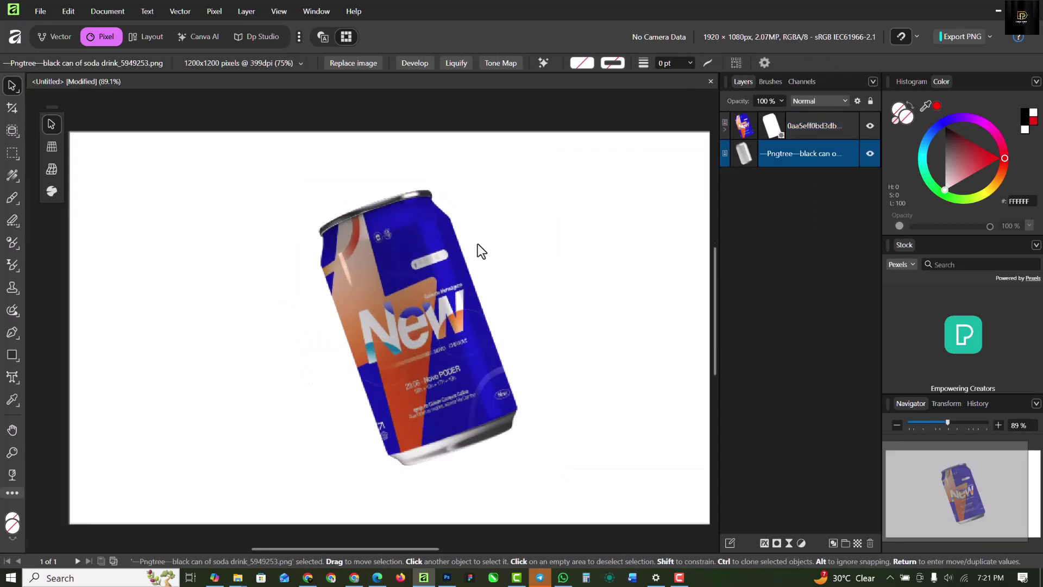
{"action": "left_click", "coordinate": [822, 125]}
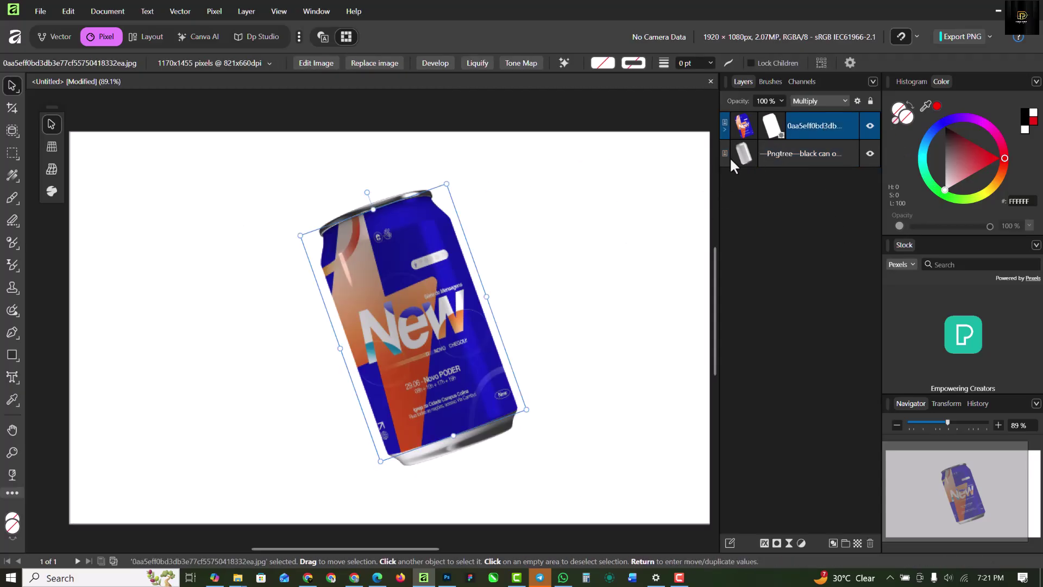
Duplicate the plain Pngtree can layer and place the copy above the label group.
{"action": "left_click", "coordinate": [802, 159]}
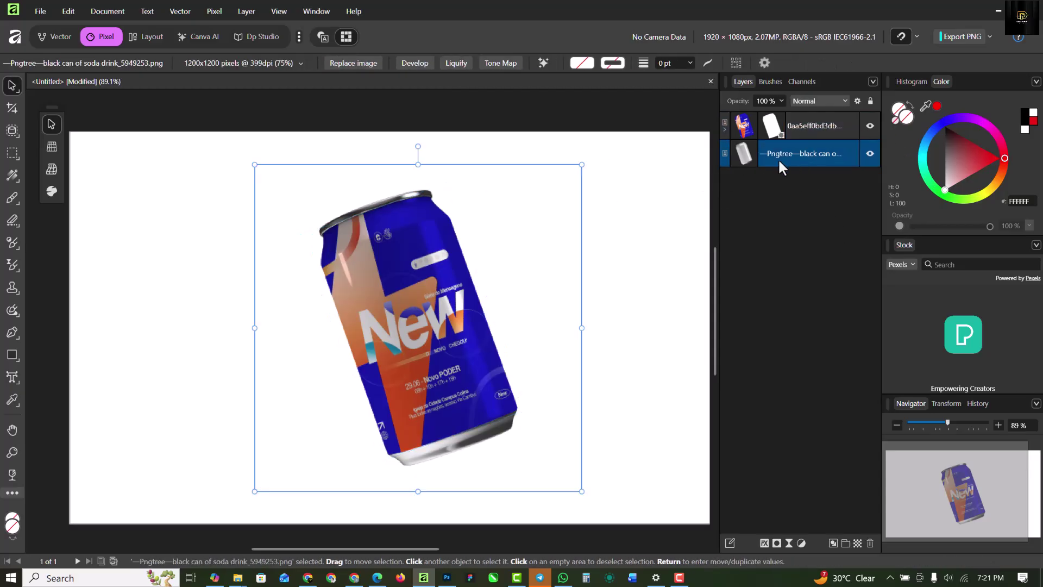
{"action": "key", "text": "ctrl+j"}
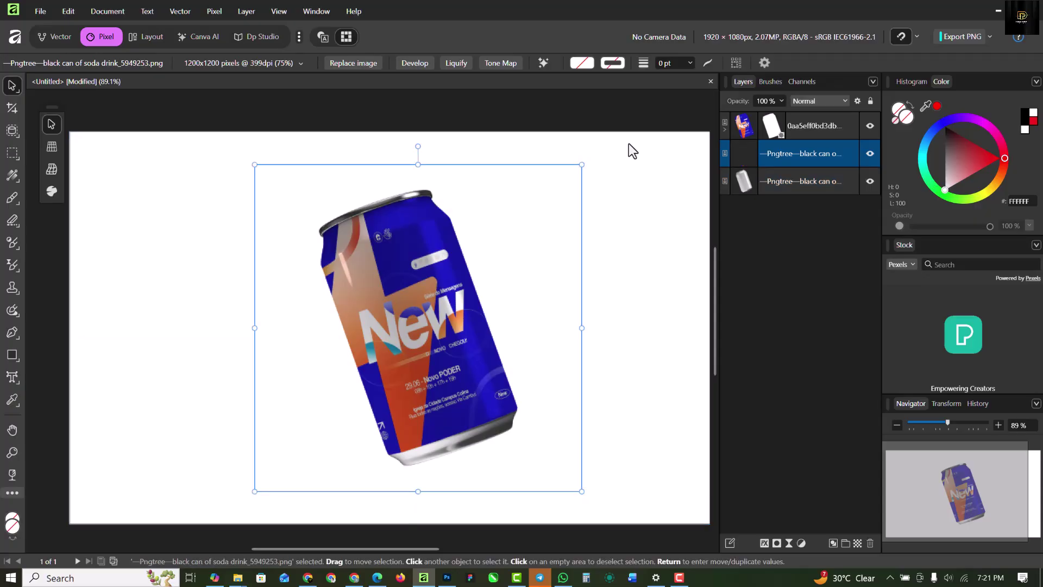
{"action": "key", "text": "ctrl+]"}
{"action": "key", "text": "ctrl+z"}
{"action": "left_click_drag", "start_coordinate": [842, 158], "coordinate": [832, 105]}
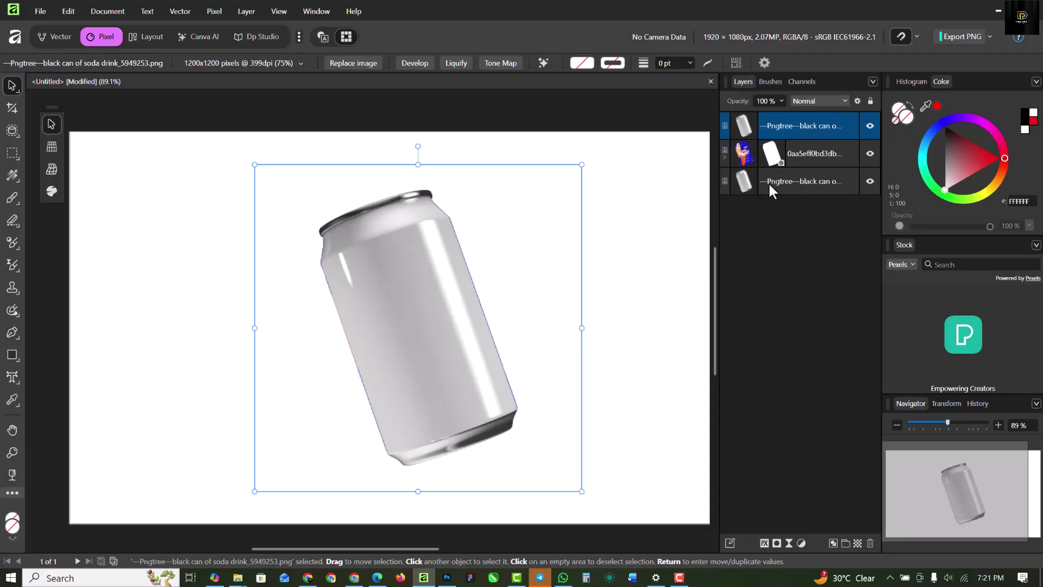
Set the duplicate can's blend mode to Screen and bring up its Blend Options.
{"action": "left_click", "coordinate": [816, 100]}
{"action": "left_click", "coordinate": [808, 232]}
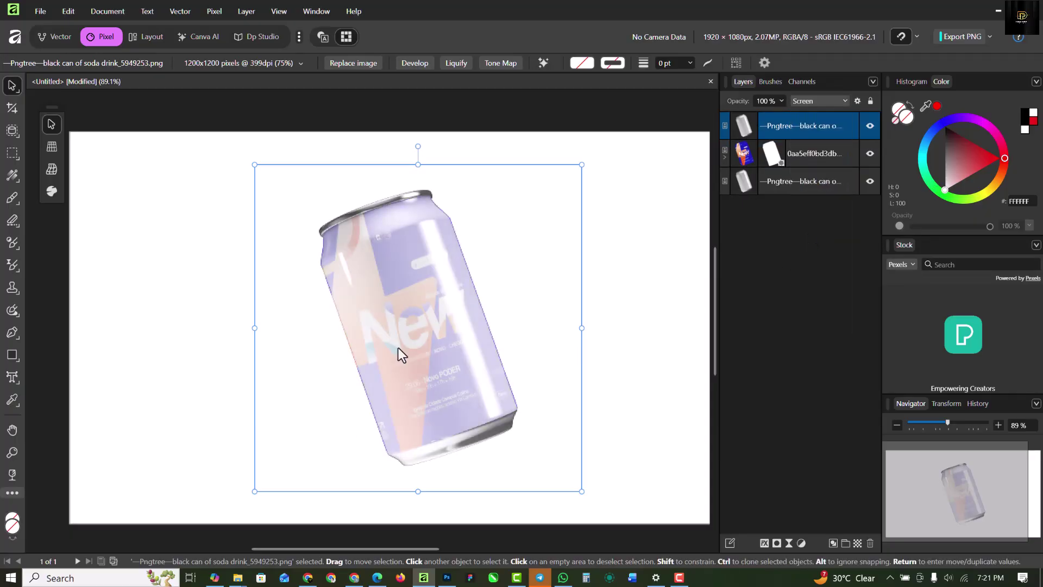
{"action": "scroll", "coordinate": [399, 348], "scroll_direction": "up", "scroll_amount": 5}
{"action": "scroll", "coordinate": [279, 262], "scroll_direction": "down", "scroll_amount": 3}
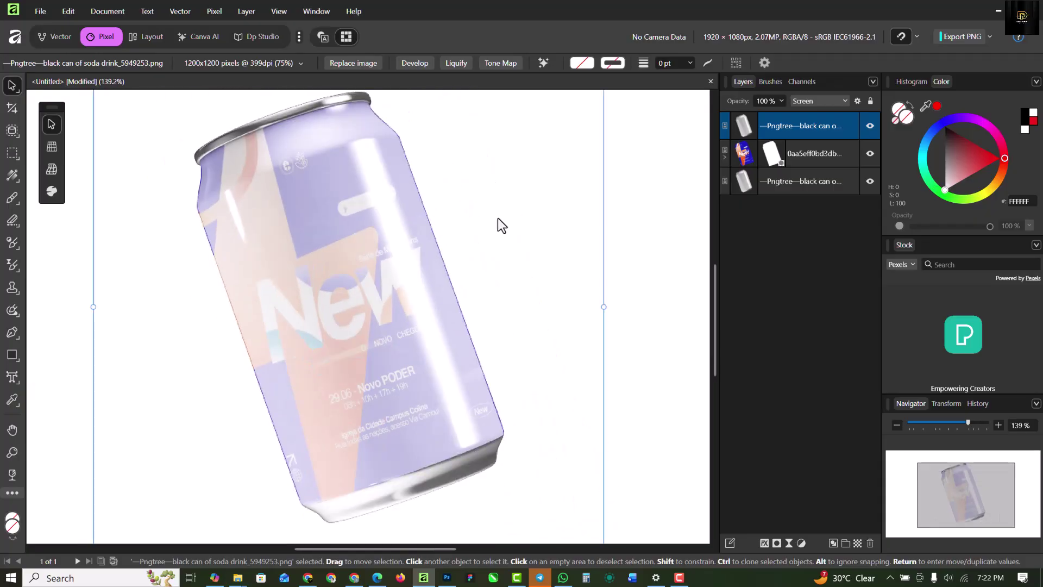
{"action": "left_click", "coordinate": [858, 100]}
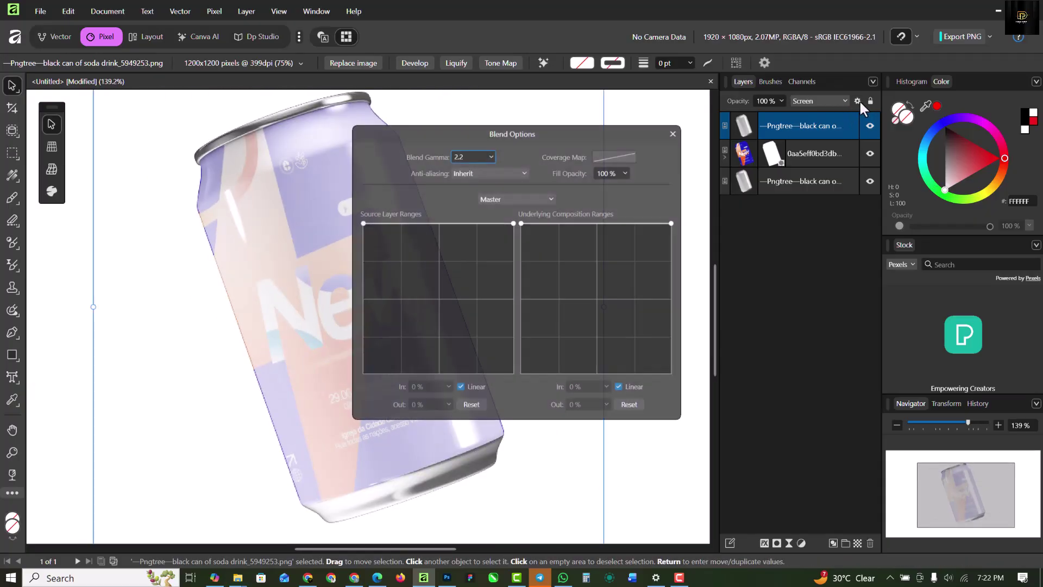
Lower the Source Layer and Underlying Composition range curve nodes for the Screen can copy, then close Blend Options.
{"action": "left_click_drag", "start_coordinate": [363, 223], "coordinate": [367, 362]}
{"action": "left_click_drag", "start_coordinate": [425, 136], "coordinate": [803, 106]}
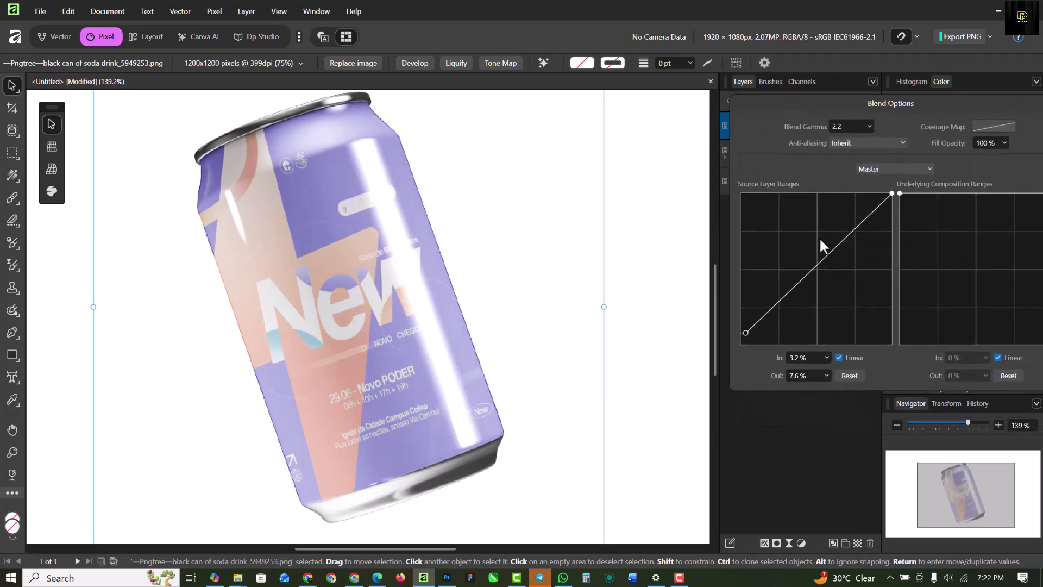
{"action": "left_click_drag", "start_coordinate": [812, 268], "coordinate": [865, 324]}
{"action": "left_click_drag", "start_coordinate": [824, 108], "coordinate": [617, 72]}
{"action": "left_click_drag", "start_coordinate": [695, 159], "coordinate": [700, 259]}
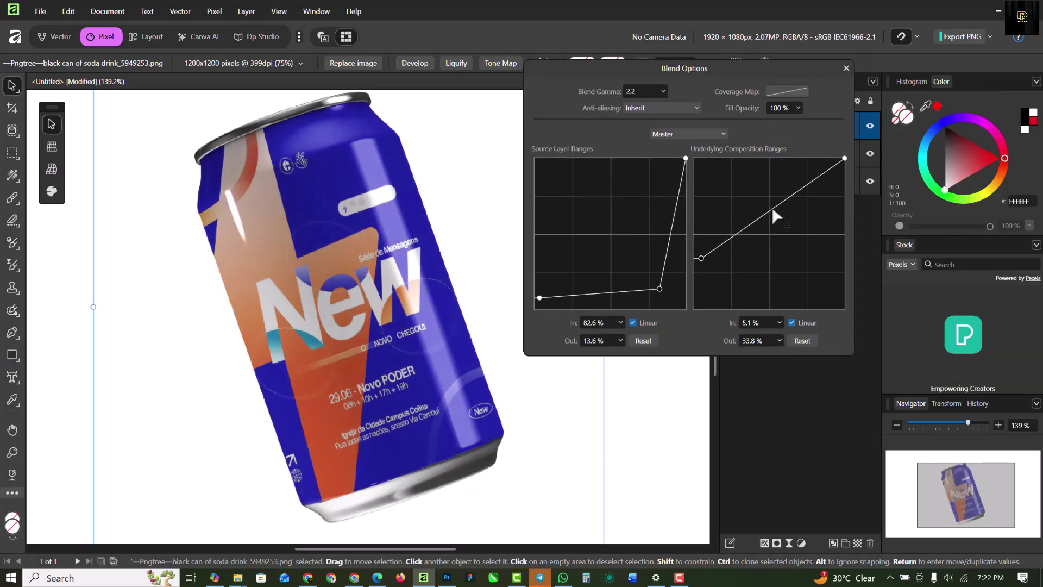
{"action": "left_click_drag", "start_coordinate": [768, 211], "coordinate": [805, 257]}
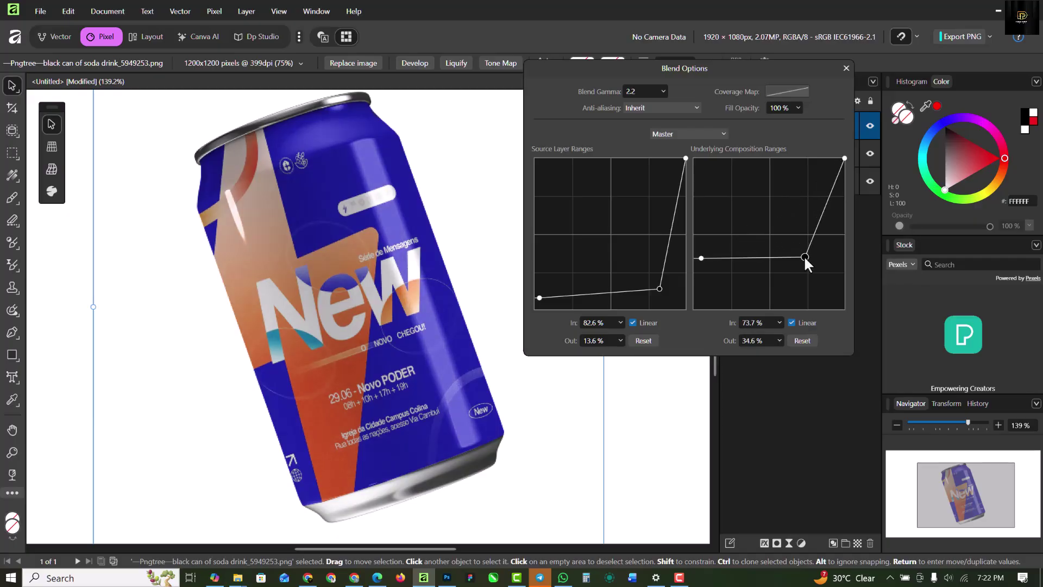
{"action": "left_click_drag", "start_coordinate": [733, 251], "coordinate": [696, 254]}
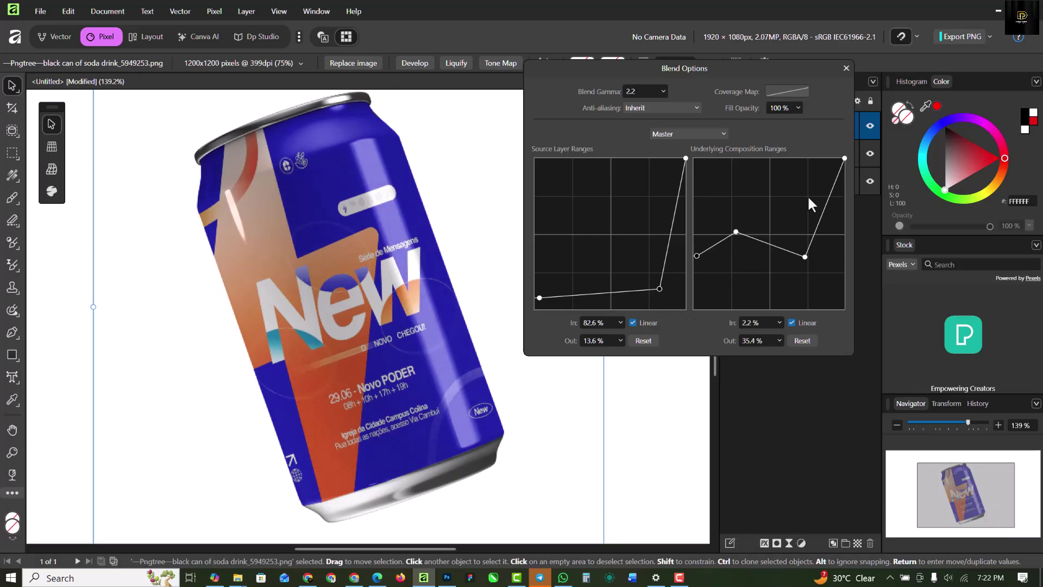
{"action": "left_click", "coordinate": [846, 68]}
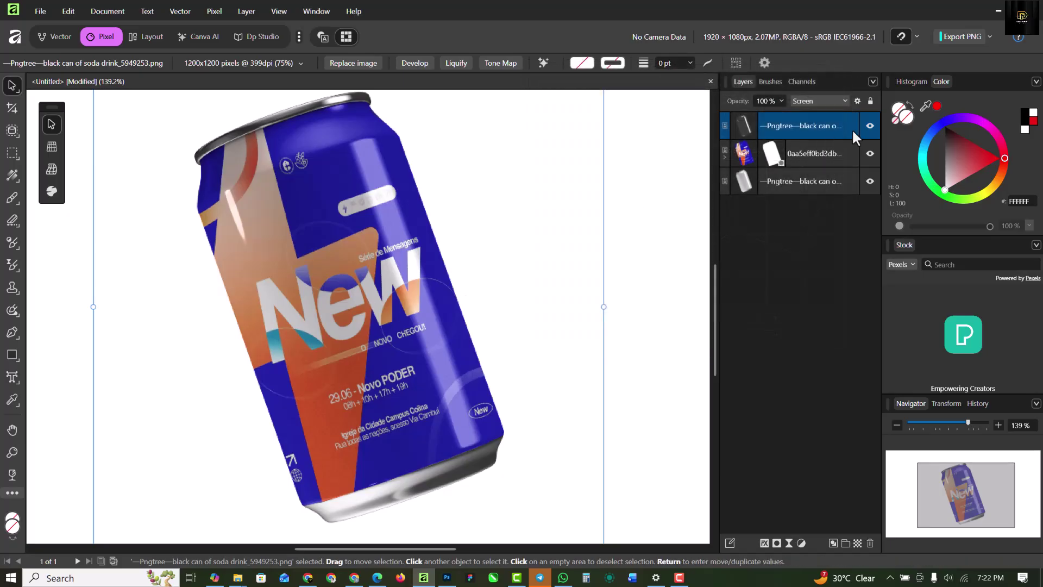
{"action": "left_click", "coordinate": [870, 124]}
{"action": "left_click", "coordinate": [871, 125]}
{"action": "left_click", "coordinate": [871, 125]}
{"action": "left_click", "coordinate": [869, 125]}
{"action": "left_click", "coordinate": [869, 125]}
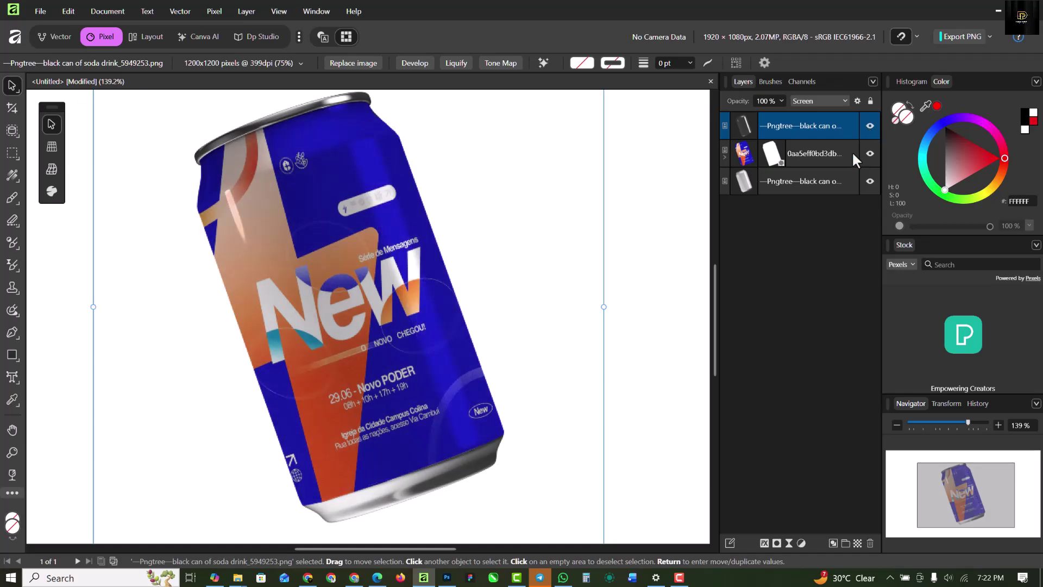
{"action": "scroll", "coordinate": [383, 317], "scroll_direction": "down", "scroll_amount": 3}
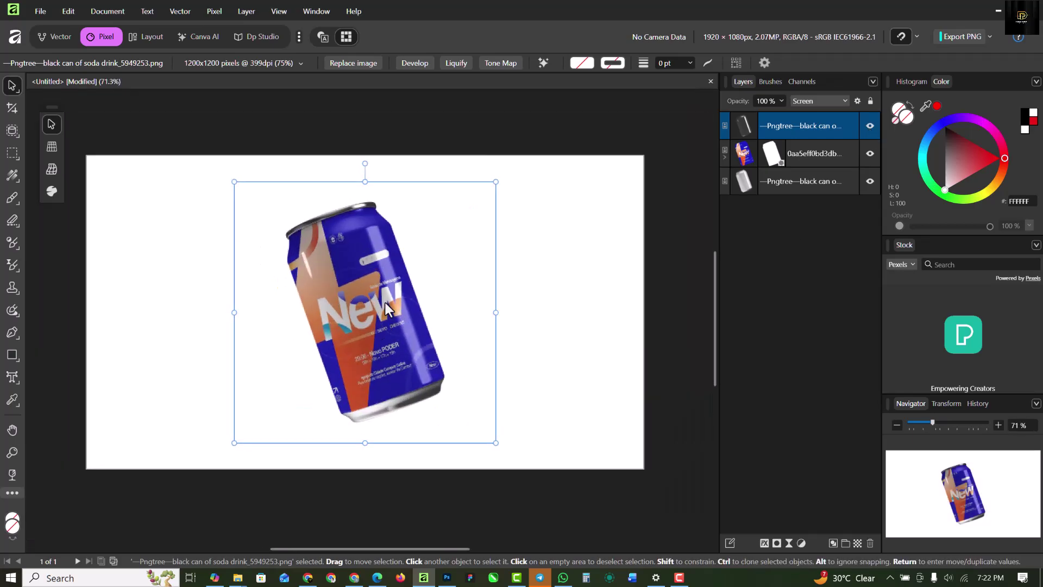
{"action": "scroll", "coordinate": [386, 302], "scroll_direction": "up", "scroll_amount": 2}
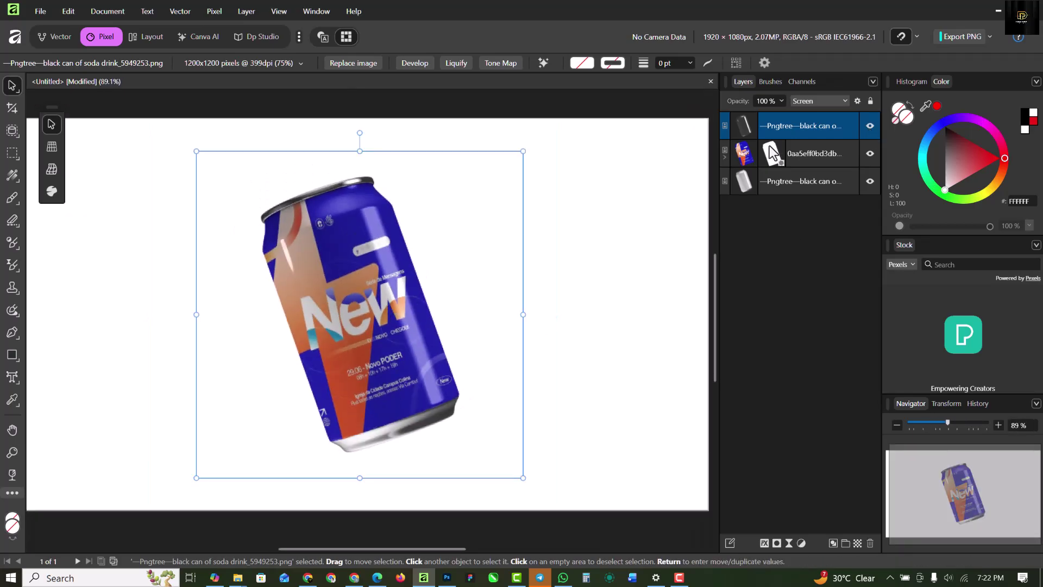
{"action": "left_click", "coordinate": [803, 183]}
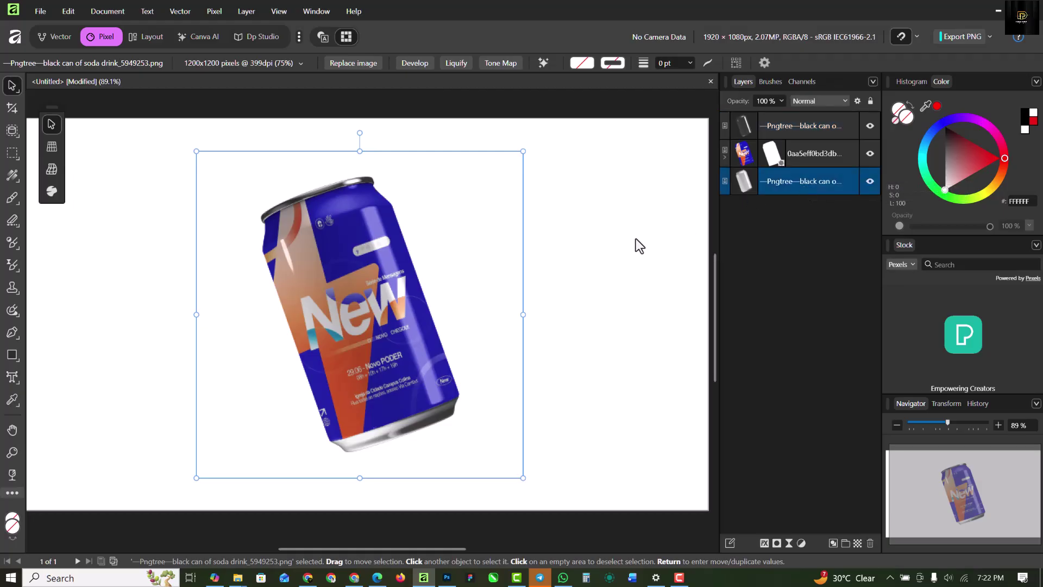
{"action": "left_click", "coordinate": [753, 161]}
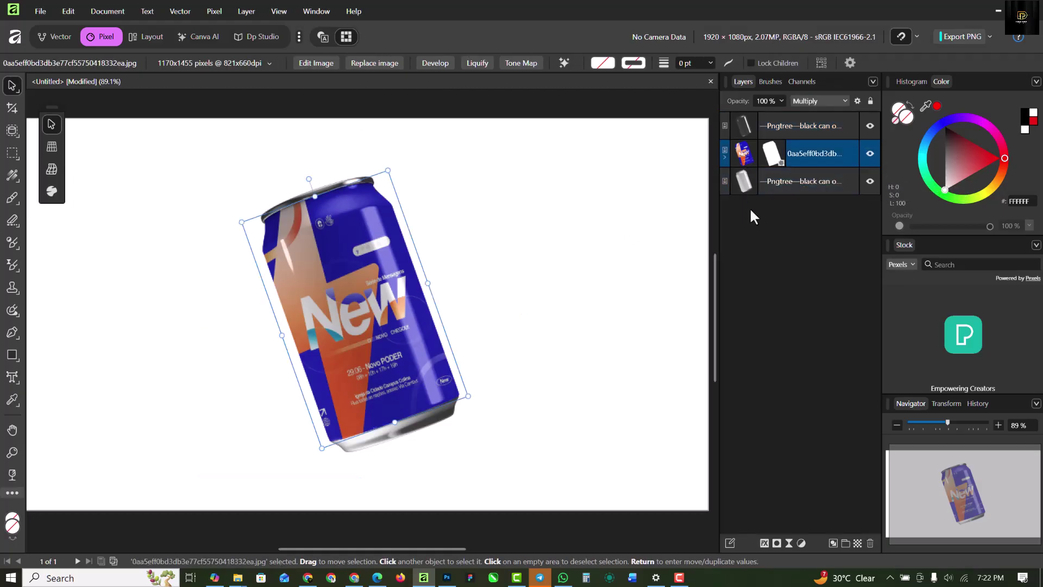
{"action": "left_click", "coordinate": [807, 126]}
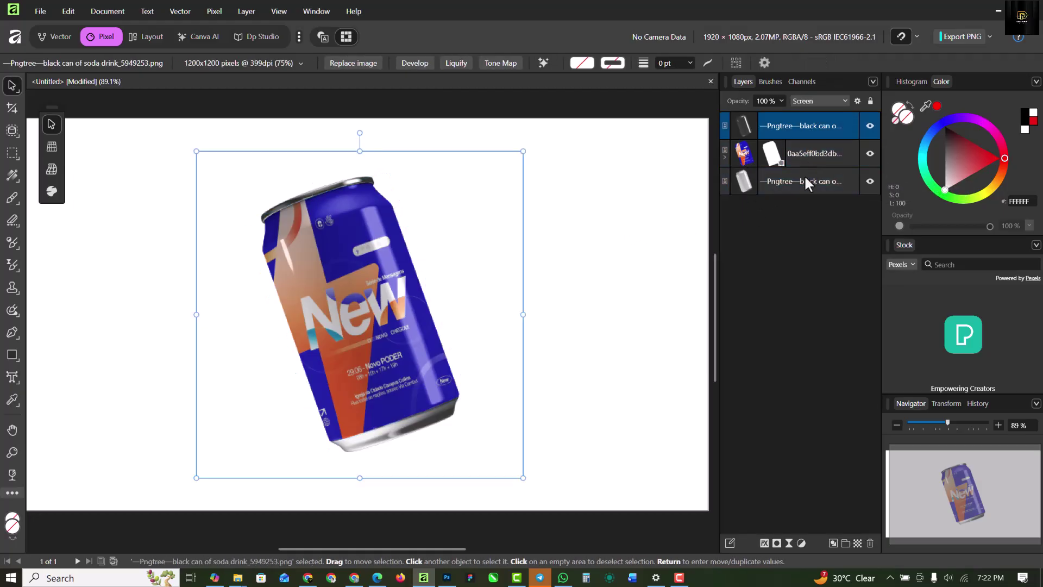
{"action": "left_click", "coordinate": [745, 156]}
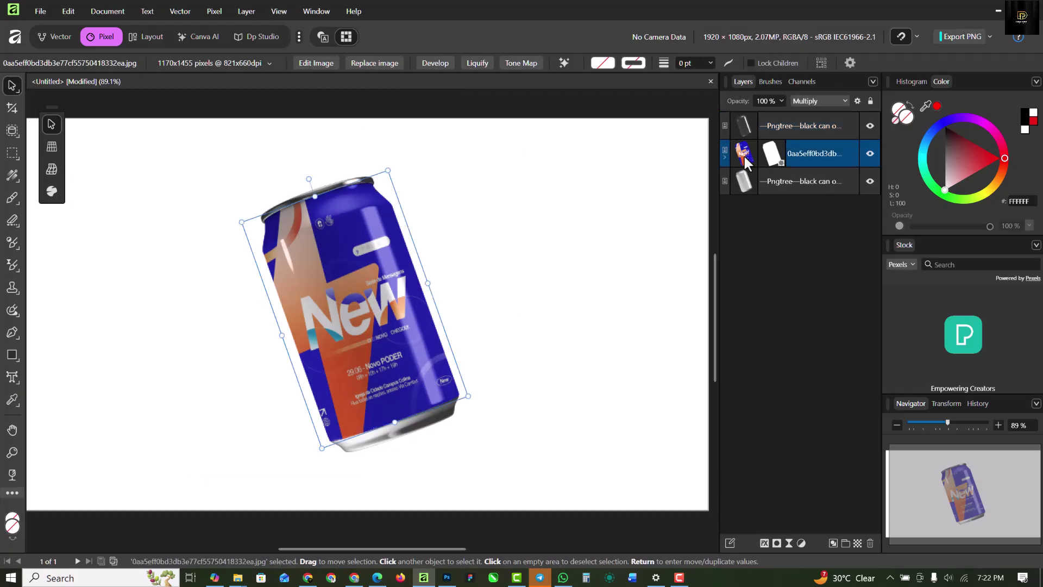
{"action": "left_click", "coordinate": [797, 125]}
{"action": "left_click", "coordinate": [805, 180], "text": "shift"}
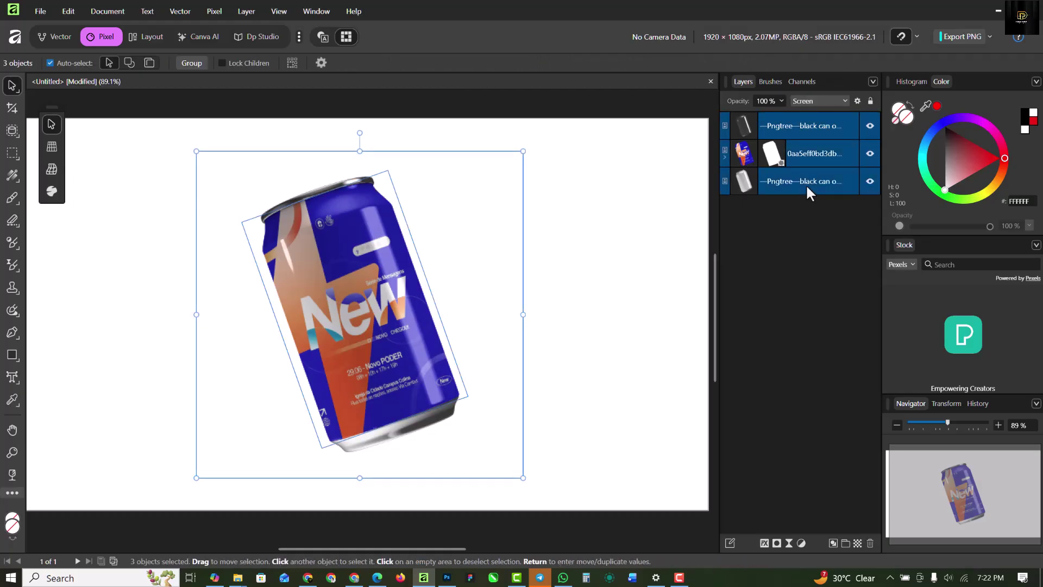
Group the three can layers with Ctrl+G and name the group MOCKUP.
{"action": "key", "text": "ctrl+g"}
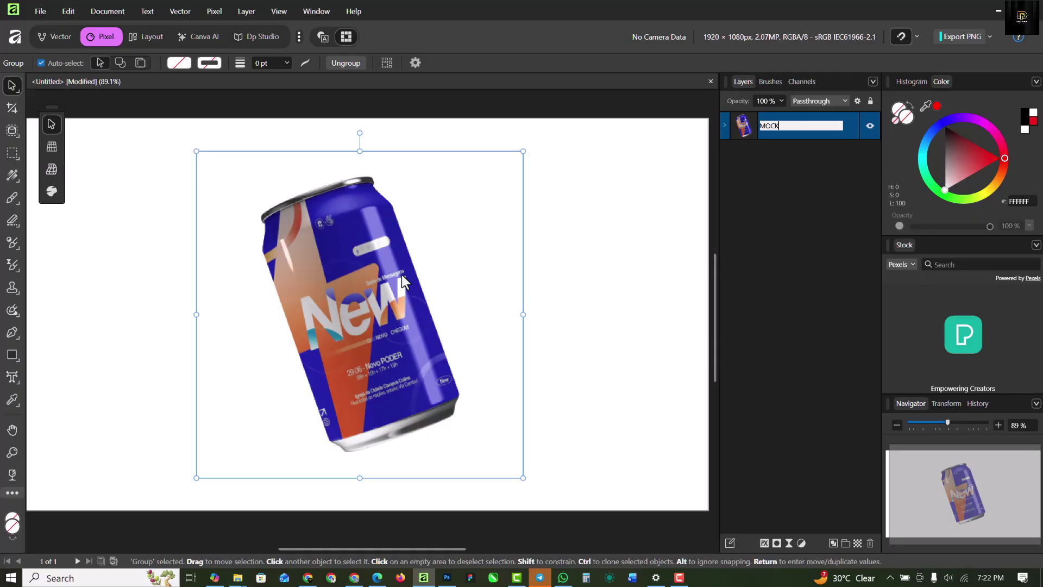
{"action": "key", "text": "Return"}
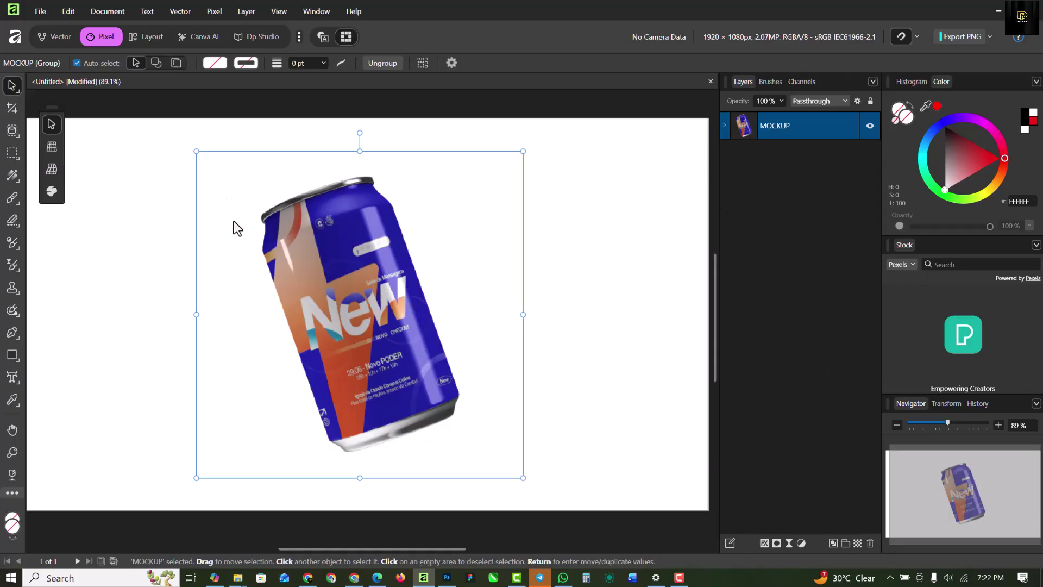
{"action": "scroll", "coordinate": [237, 228], "scroll_direction": "down", "scroll_amount": 3}
{"action": "scroll", "coordinate": [386, 223], "scroll_direction": "up", "scroll_amount": 1}
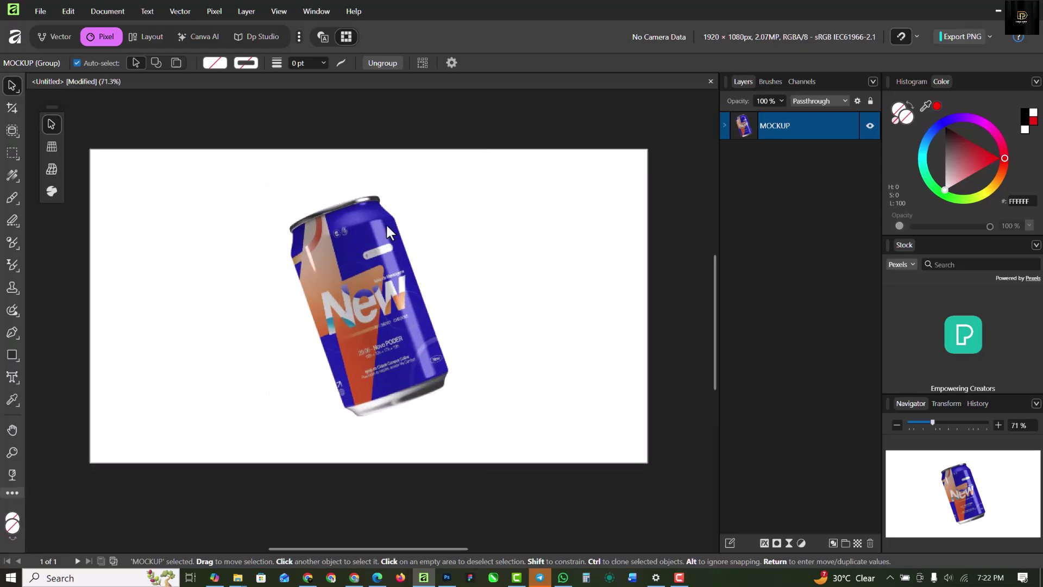
{"action": "left_click", "coordinate": [12, 356]}
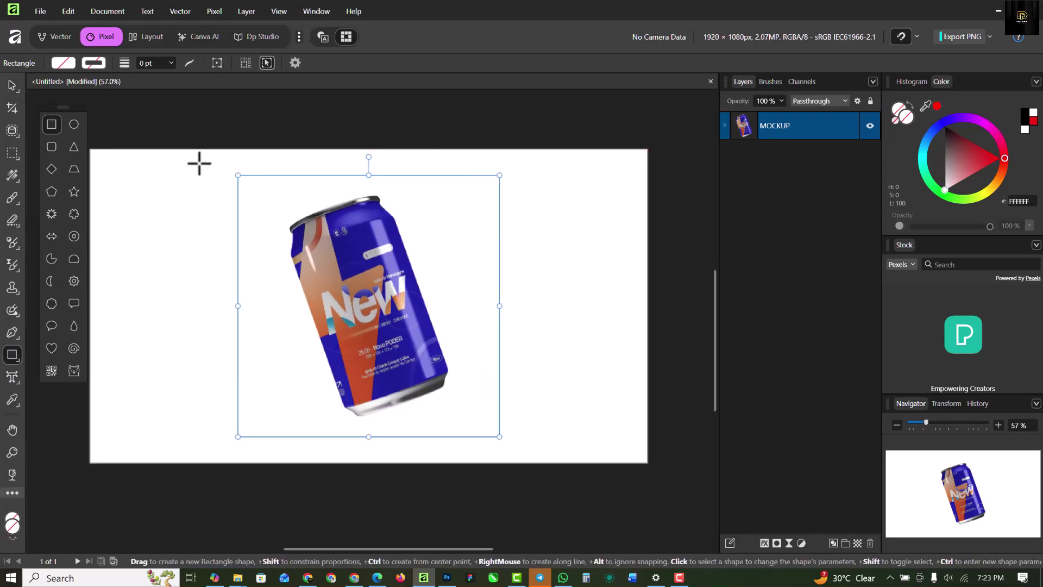
Draw a page-sized rectangle, fill it with a colour sampled from the can, and move it below MOCKUP.
{"action": "scroll", "coordinate": [191, 160], "scroll_direction": "down", "scroll_amount": 1}
{"action": "left_click_drag", "start_coordinate": [102, 143], "coordinate": [563, 412]}
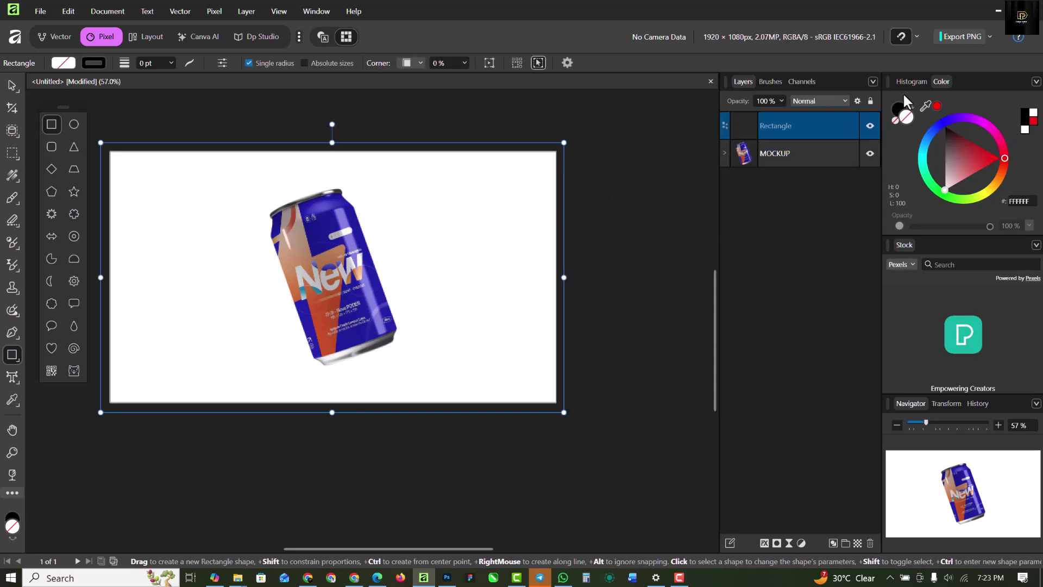
{"action": "left_click_drag", "start_coordinate": [927, 103], "coordinate": [301, 244]}
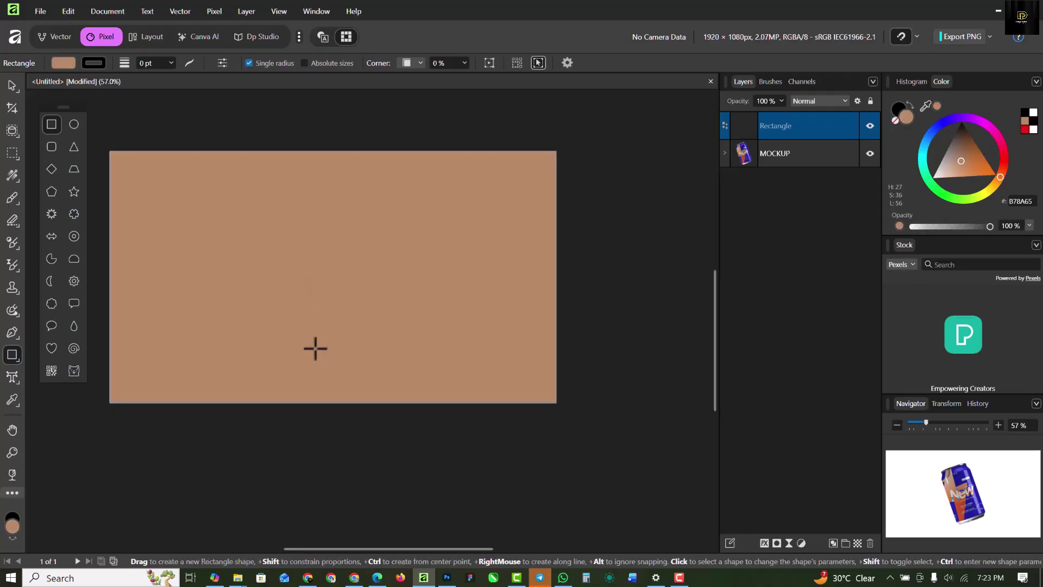
{"action": "left_click_drag", "start_coordinate": [821, 130], "coordinate": [824, 242]}
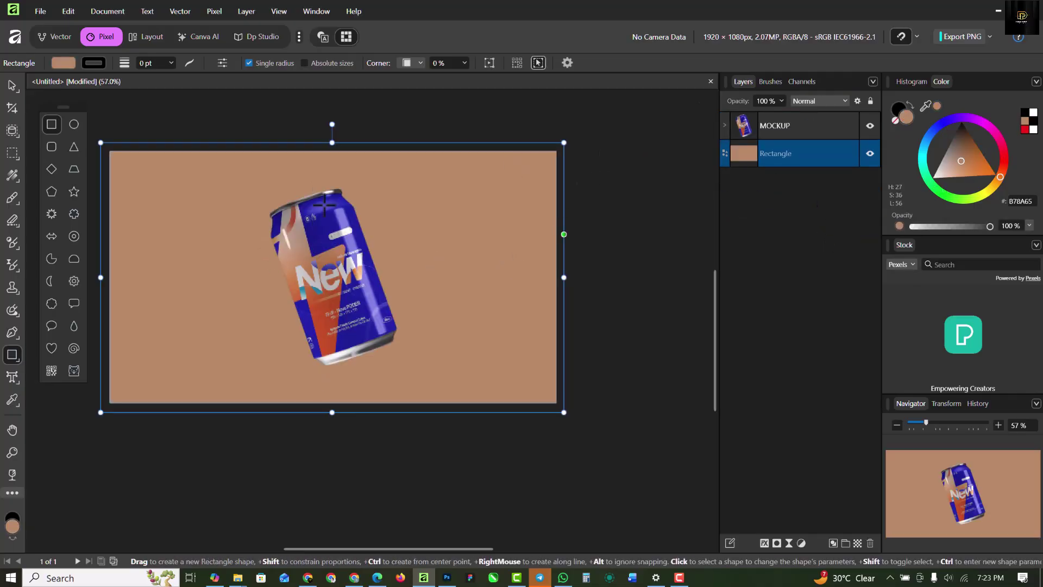
Re-sample the background rectangle's fill to lavender #7E7EDF.
{"action": "left_click_drag", "start_coordinate": [926, 108], "coordinate": [365, 299]}
{"action": "scroll", "coordinate": [286, 264], "scroll_direction": "up", "scroll_amount": 3}
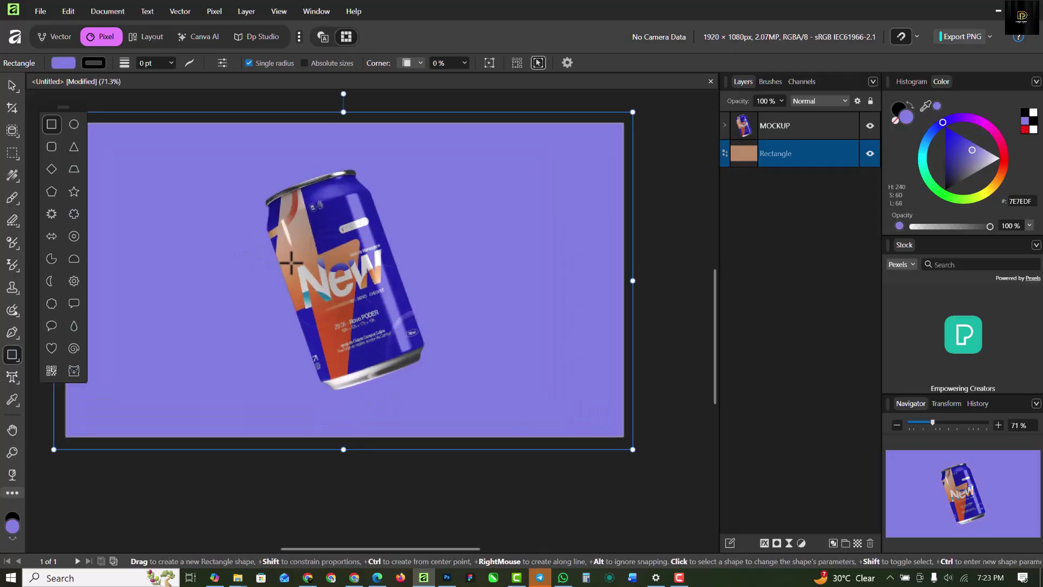
{"action": "scroll", "coordinate": [304, 250], "scroll_direction": "down", "scroll_amount": 3}
{"action": "scroll", "coordinate": [331, 230], "scroll_direction": "up", "scroll_amount": 2}
{"action": "scroll", "coordinate": [331, 230], "scroll_direction": "up", "scroll_amount": 1}
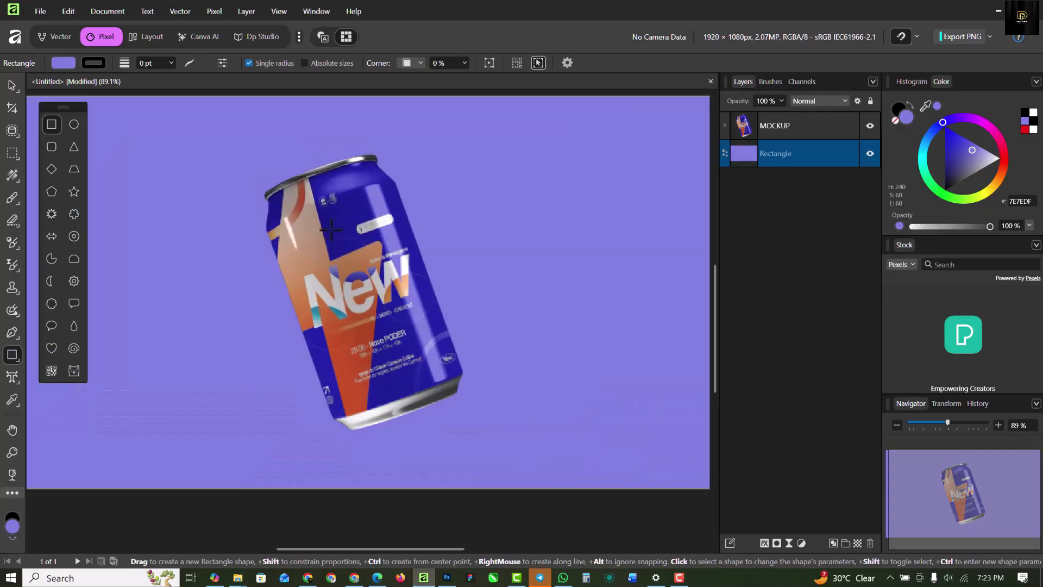
{"action": "scroll", "coordinate": [435, 259], "scroll_direction": "down", "scroll_amount": 1}
{"action": "scroll", "coordinate": [435, 255], "scroll_direction": "up", "scroll_amount": 1}
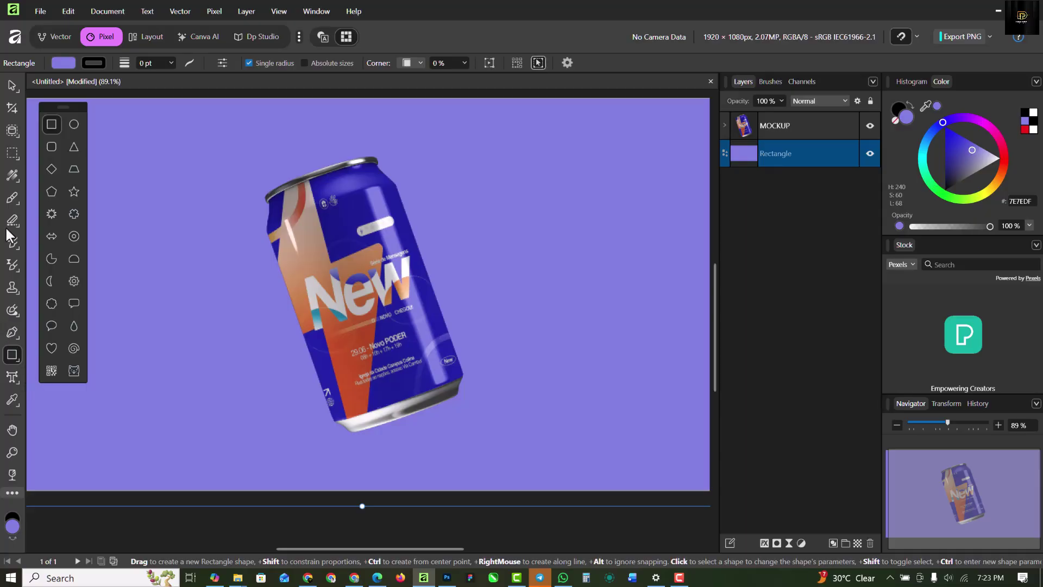
{"action": "key", "text": "g"}
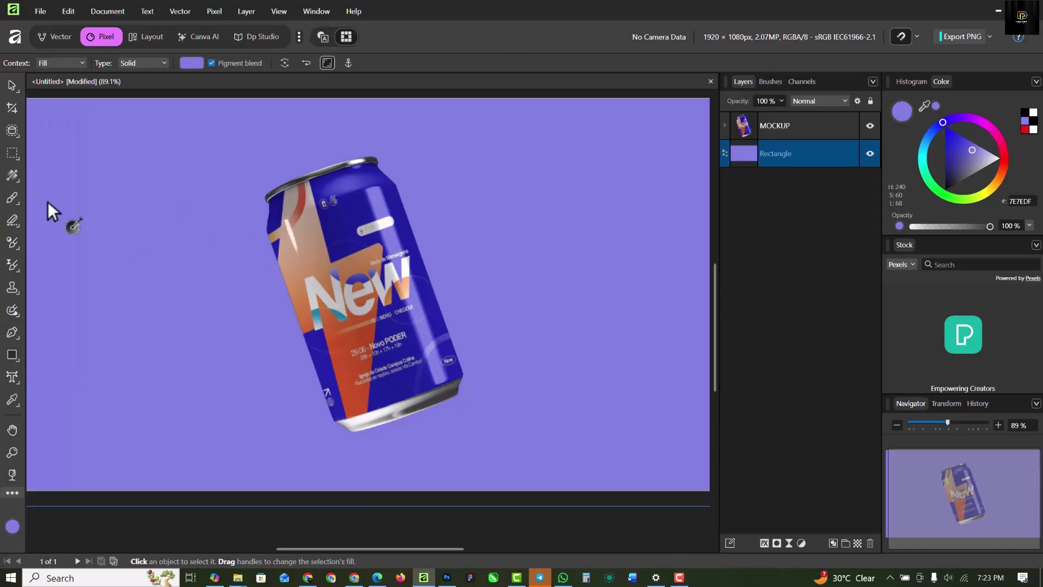
Select the Paint Brush Tool and set the painting colour to white.
{"action": "scroll", "coordinate": [286, 218], "scroll_direction": "down", "scroll_amount": 1}
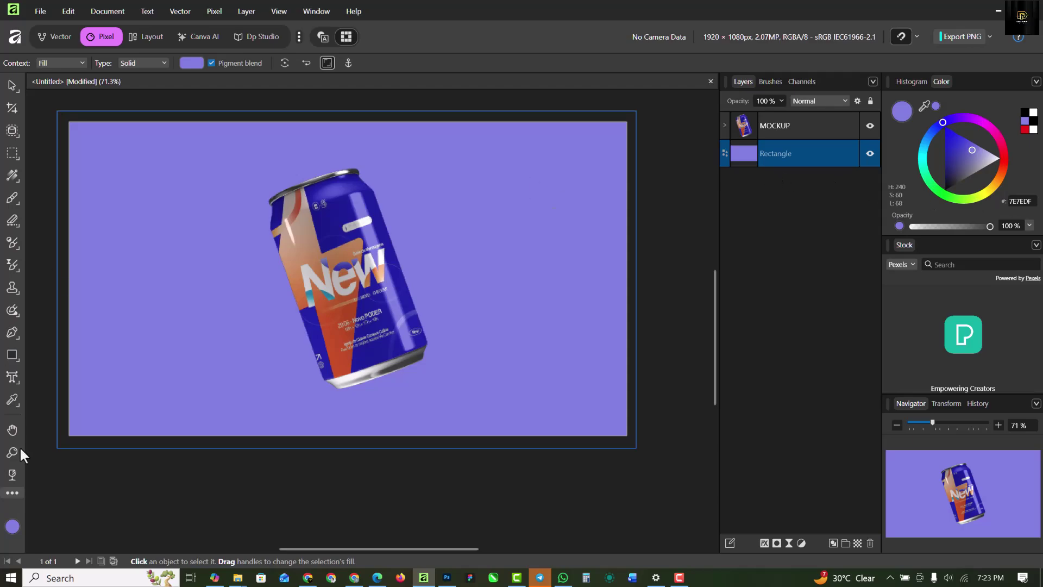
{"action": "left_click", "coordinate": [12, 195]}
{"action": "left_click", "coordinate": [64, 194]}
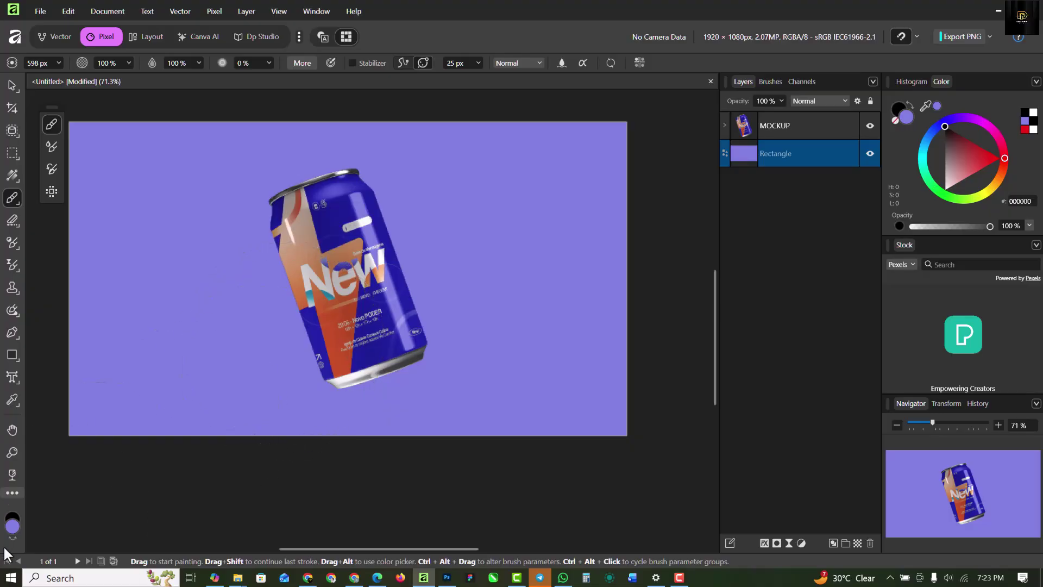
{"action": "left_click", "coordinate": [12, 527]}
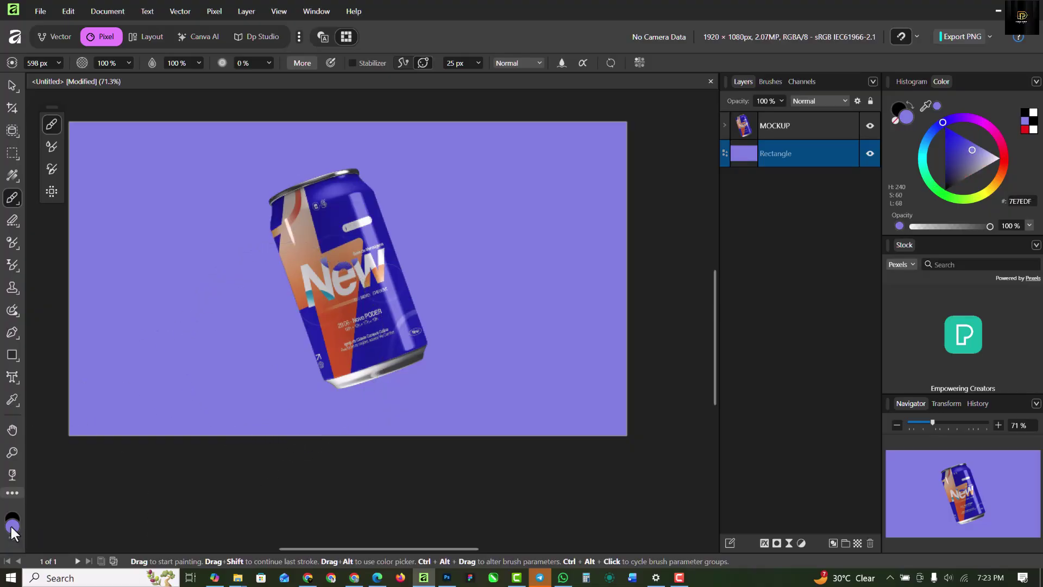
{"action": "left_click", "coordinate": [12, 527]}
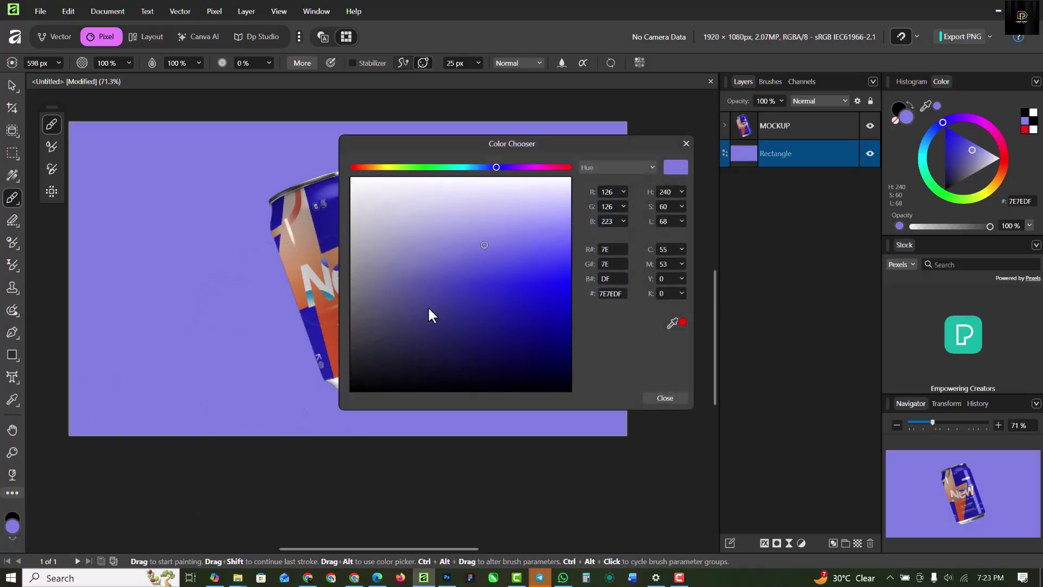
{"action": "left_click", "coordinate": [686, 143]}
Enlarge the brush and paint one soft white glow around the can on a new pixel layer.
{"action": "key", "text": "bracketright"}
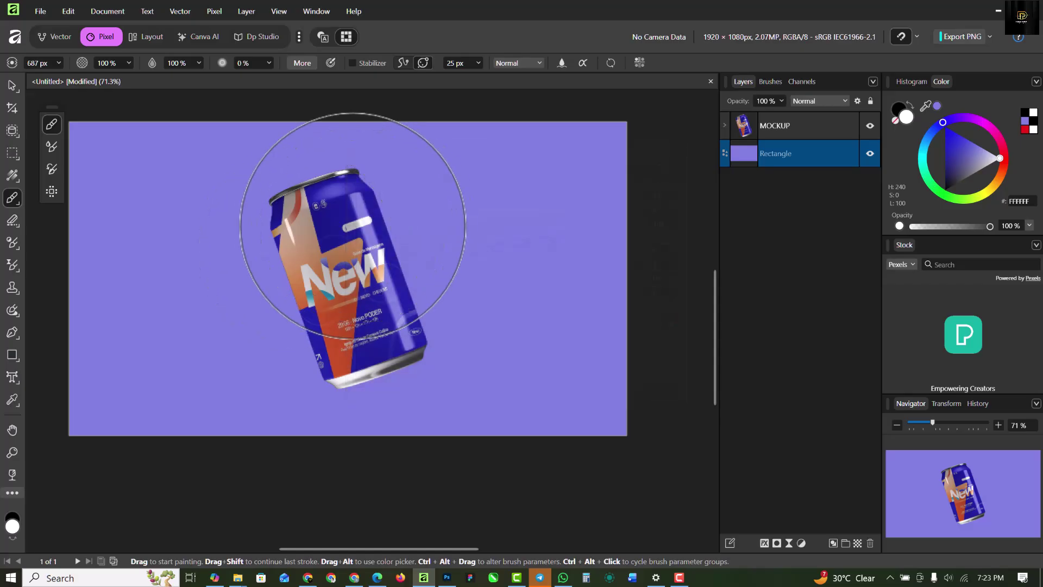
{"action": "key", "text": "bracketright"}
{"action": "key", "text": "bracketright"}
{"action": "key", "text": "bracketright"}
{"action": "key", "text": "bracketright"}
{"action": "key", "text": "bracketright"}
{"action": "key", "text": "bracketright"}
{"action": "key", "text": "bracketright"}
{"action": "key", "text": "bracketright"}
{"action": "key", "text": "bracketright"}
{"action": "key", "text": "bracketright"}
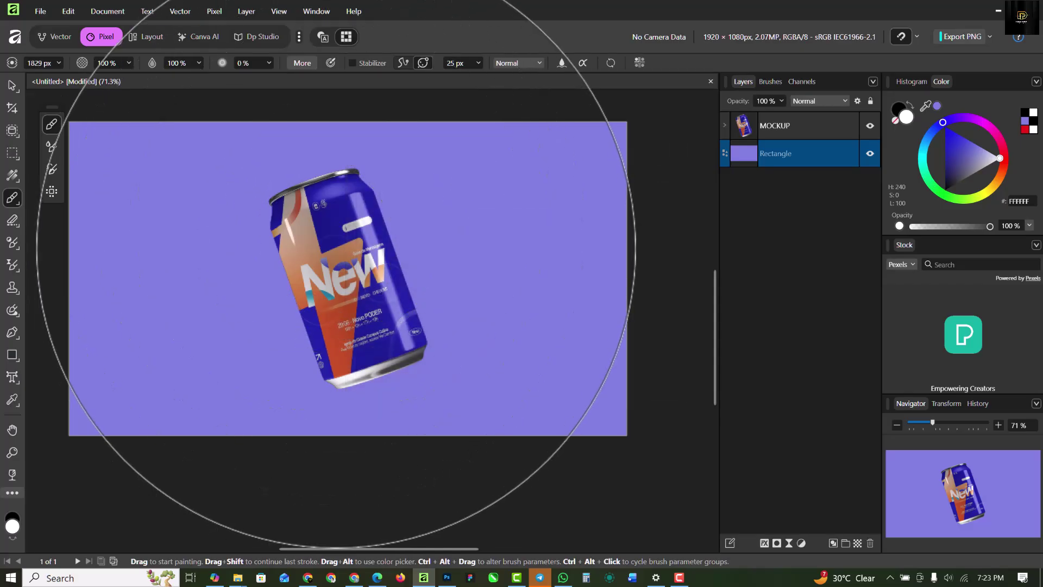
{"action": "key", "text": "bracketleft"}
{"action": "key", "text": "bracketleft"}
{"action": "key", "text": "bracketleft"}
{"action": "left_click", "coordinate": [331, 249]}
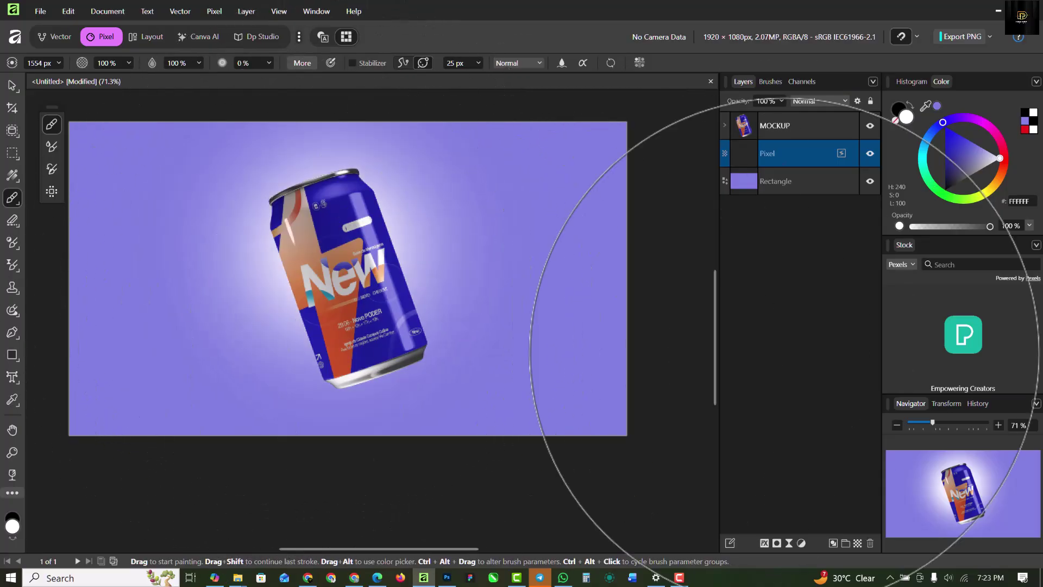
Scale up the white glow layer twice and drag it toward the can's upper left.
{"action": "left_click", "coordinate": [12, 87]}
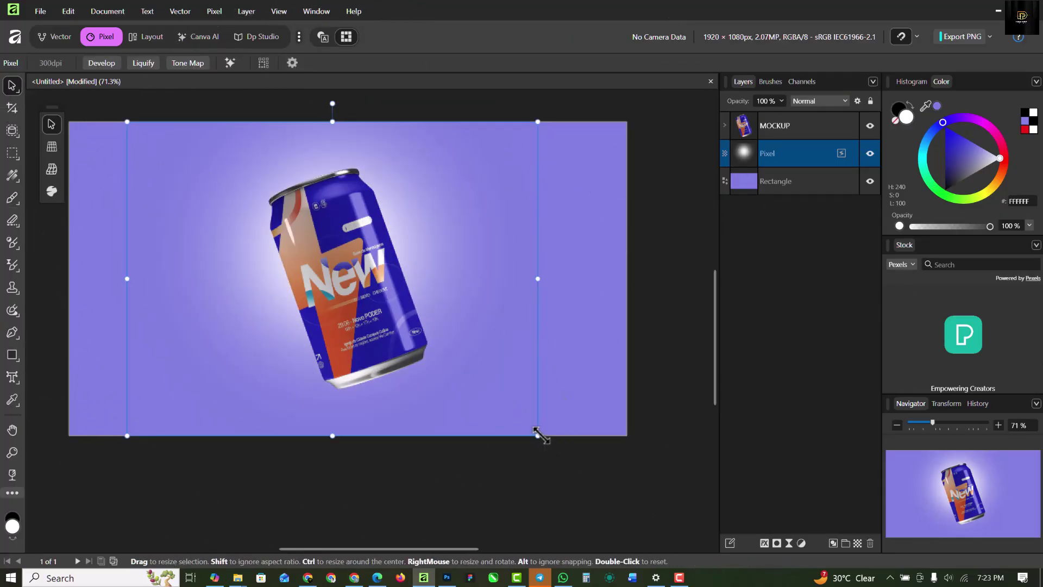
{"action": "left_click_drag", "start_coordinate": [537, 434], "coordinate": [682, 513]}
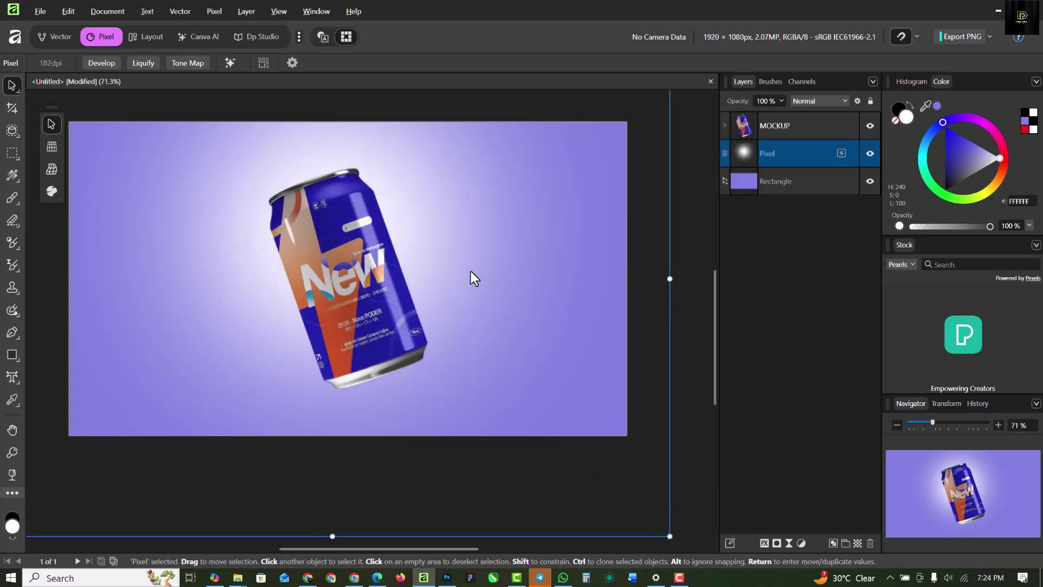
{"action": "left_click_drag", "start_coordinate": [430, 240], "coordinate": [376, 197]}
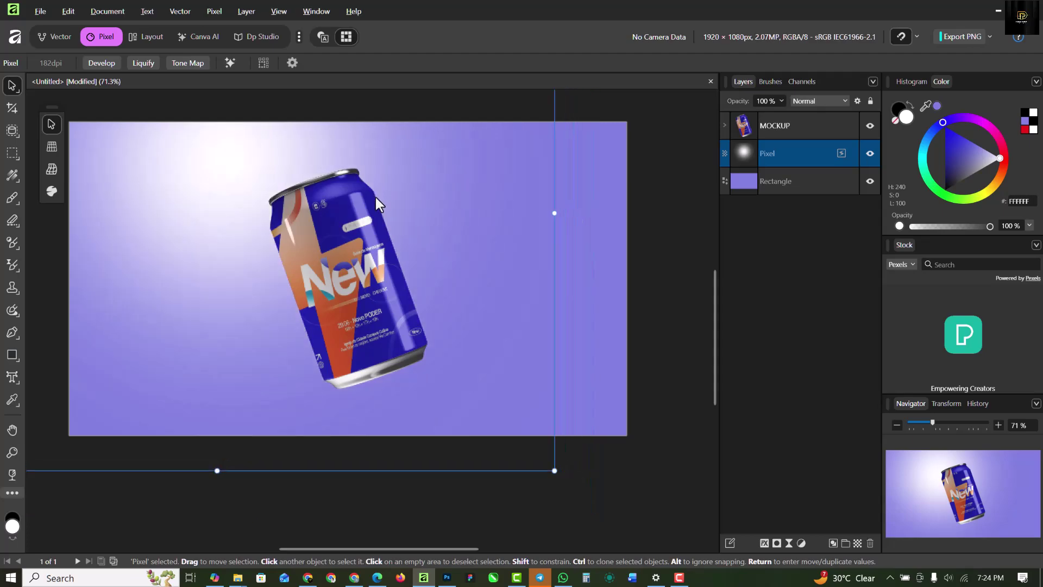
{"action": "scroll", "coordinate": [515, 427], "scroll_direction": "down", "scroll_amount": 4}
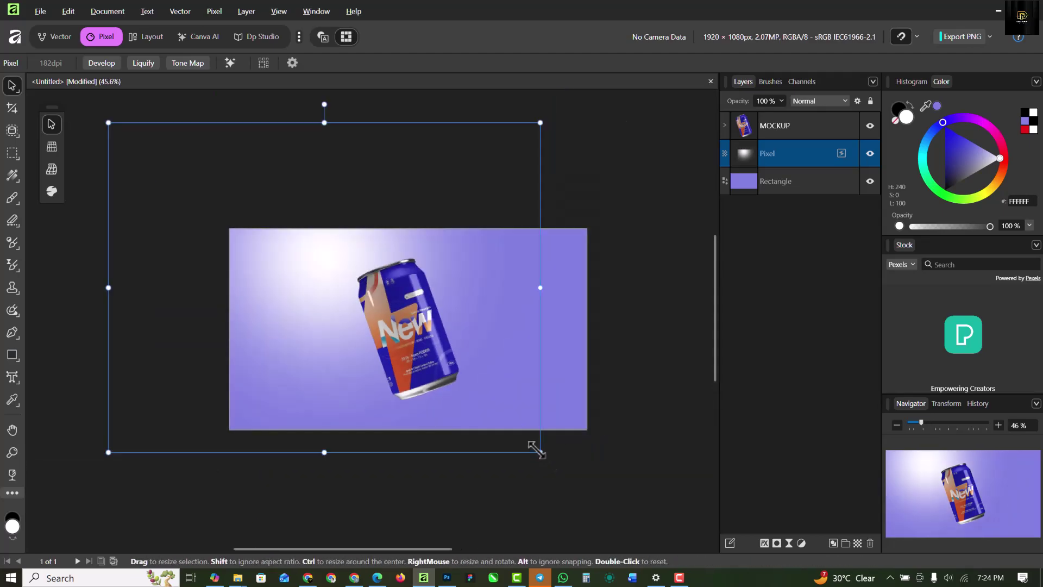
{"action": "left_click_drag", "start_coordinate": [538, 449], "coordinate": [645, 522]}
{"action": "left_click_drag", "start_coordinate": [525, 364], "coordinate": [458, 341]}
{"action": "scroll", "coordinate": [403, 299], "scroll_direction": "up", "scroll_amount": 6}
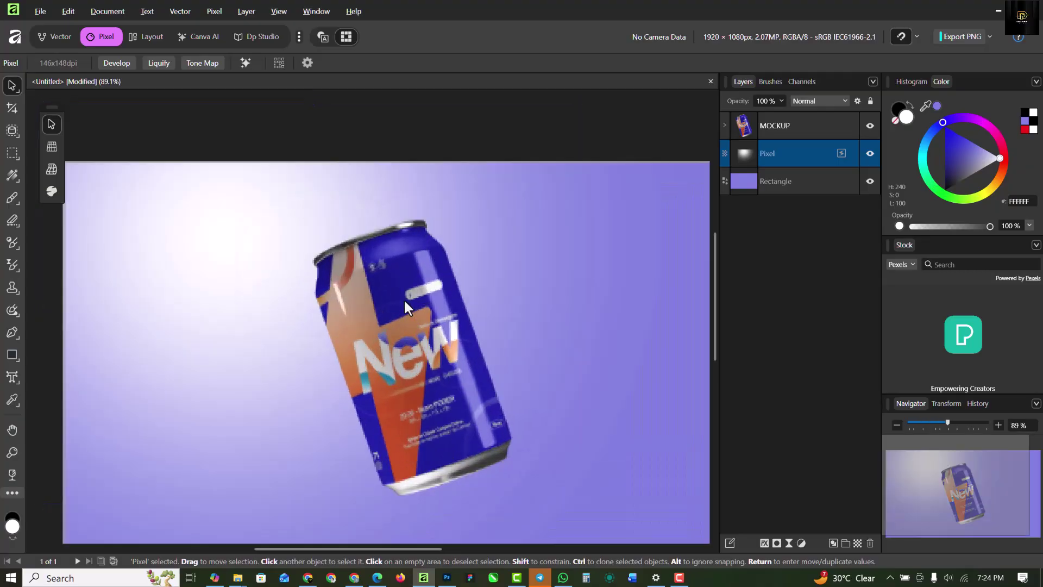
{"action": "scroll", "coordinate": [413, 266], "scroll_direction": "down", "scroll_amount": 3}
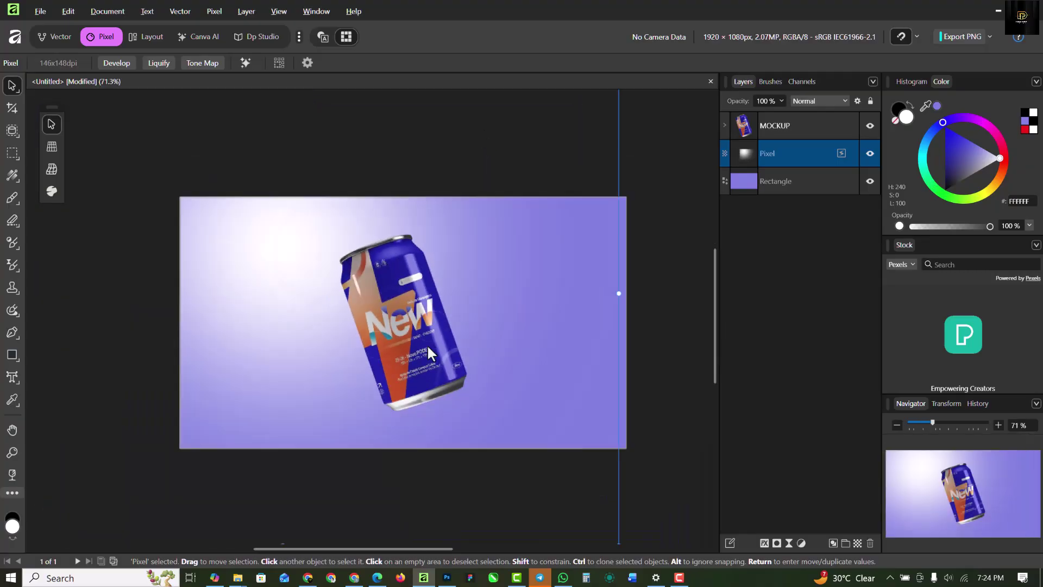
{"action": "scroll", "coordinate": [429, 345], "scroll_direction": "up", "scroll_amount": 3}
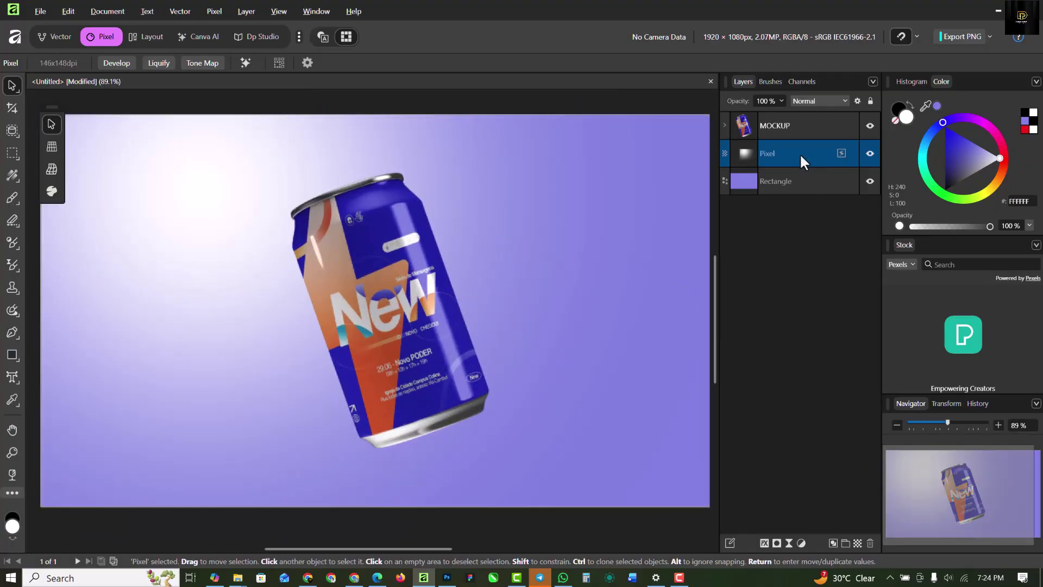
Draw a closed black Pen Tool polygon from the can's base toward the lower right.
{"action": "left_click", "coordinate": [12, 333]}
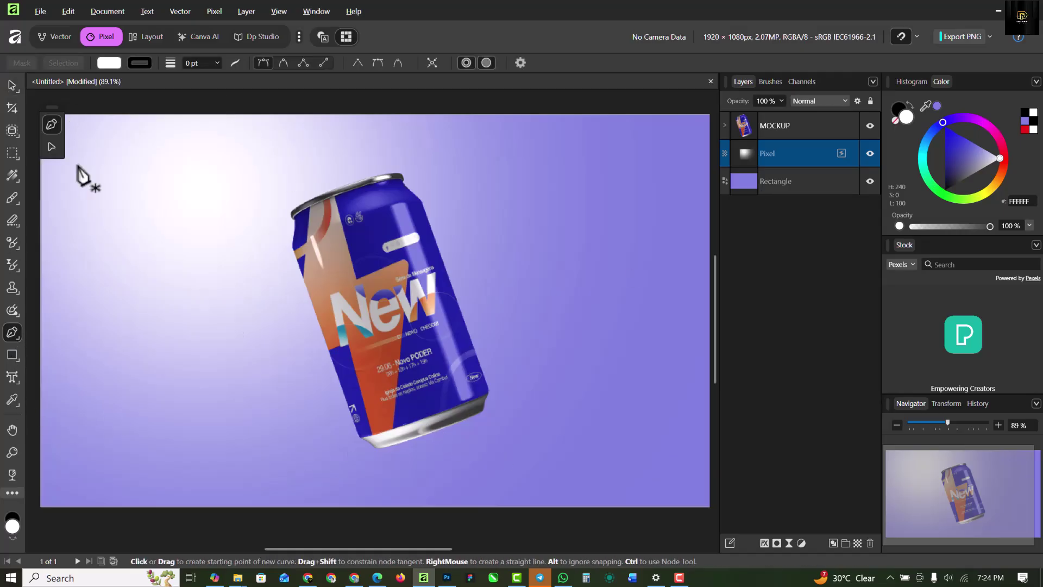
{"action": "left_click", "coordinate": [14, 539]}
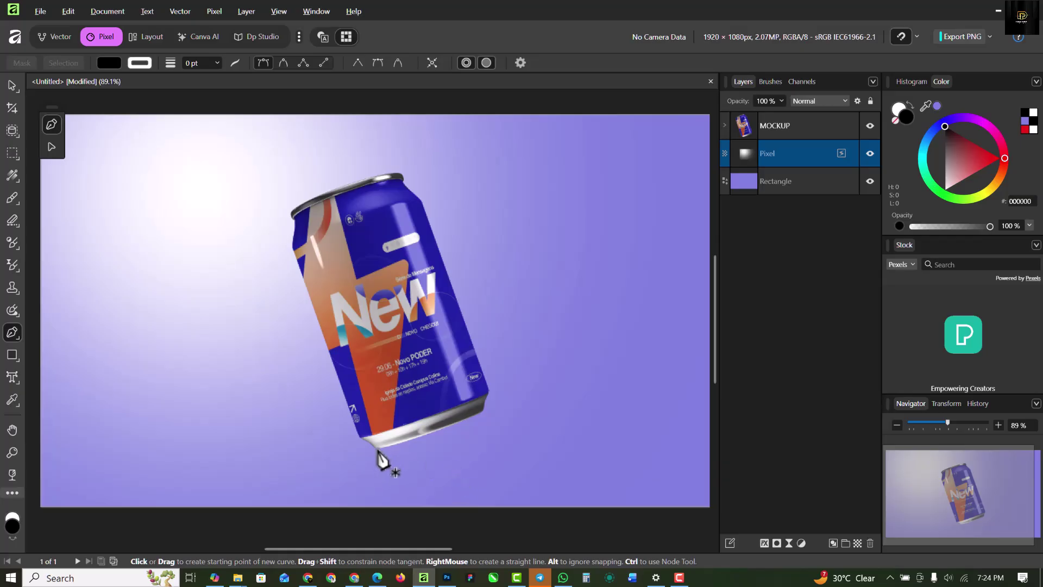
{"action": "left_click_drag", "start_coordinate": [378, 449], "coordinate": [479, 407]}
{"action": "scroll", "coordinate": [394, 432], "scroll_direction": "down", "scroll_amount": 1}
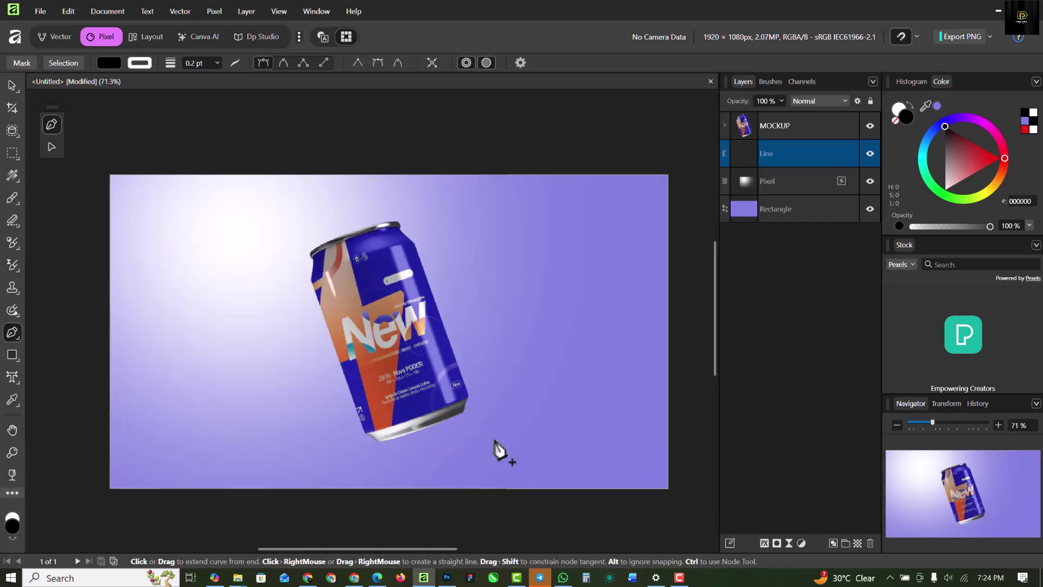
{"action": "left_click", "coordinate": [619, 419]}
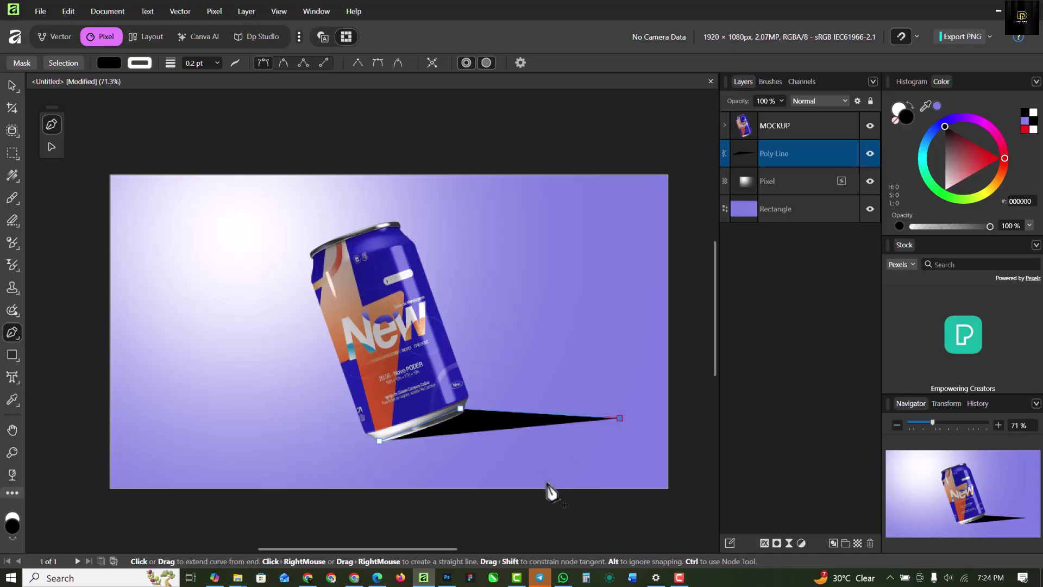
{"action": "left_click", "coordinate": [546, 479]}
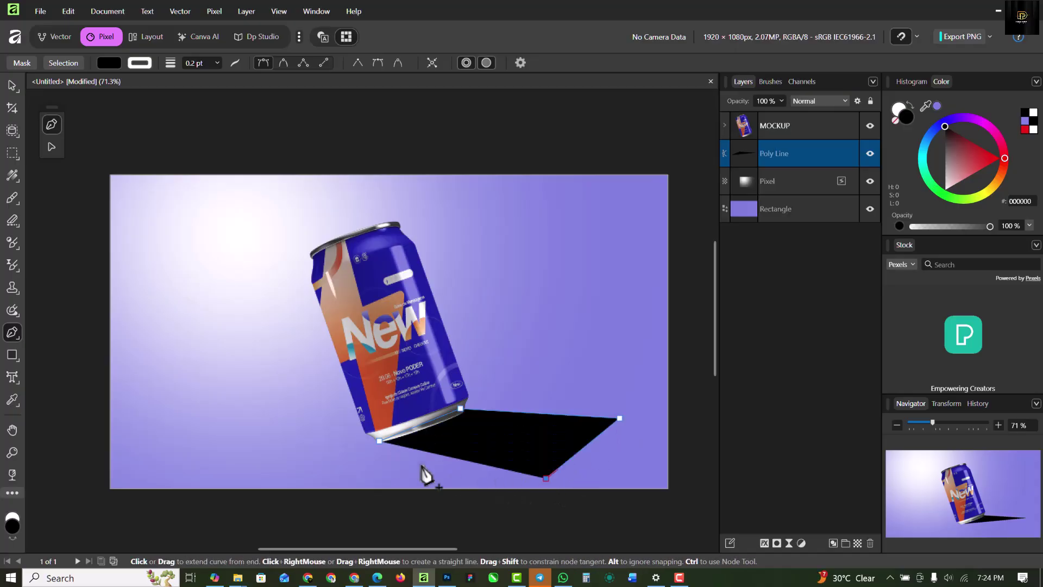
{"action": "left_click", "coordinate": [380, 442]}
{"action": "scroll", "coordinate": [410, 473], "scroll_direction": "up", "scroll_amount": 4}
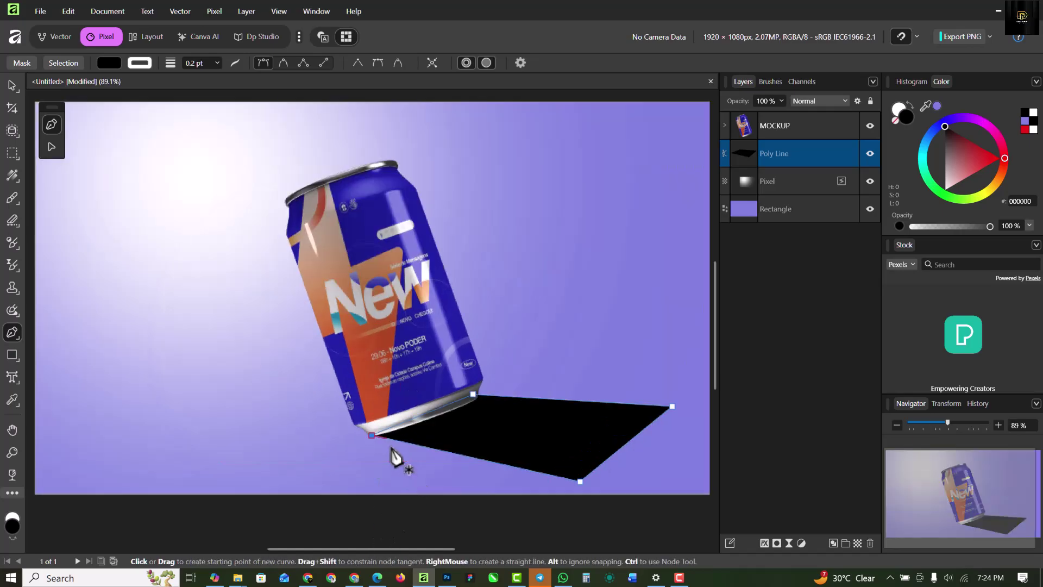
Tuck the shadow's top node under the can's base with the Node Tool.
{"action": "left_click", "coordinate": [53, 147]}
{"action": "left_click_drag", "start_coordinate": [519, 366], "coordinate": [483, 371]}
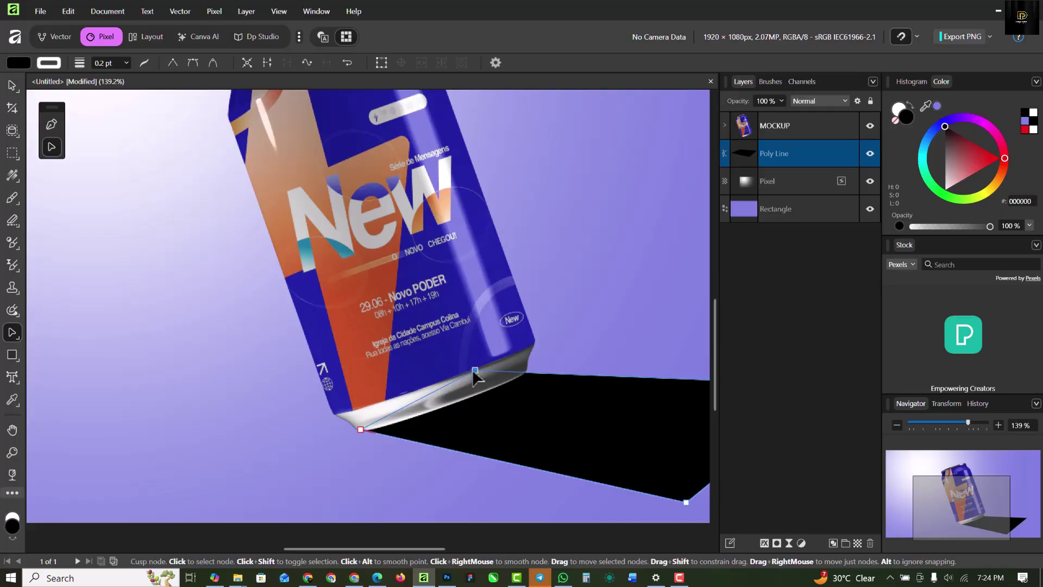
{"action": "scroll", "coordinate": [471, 369], "scroll_direction": "down", "scroll_amount": 5}
{"action": "scroll", "coordinate": [558, 429], "scroll_direction": "up", "scroll_amount": 3}
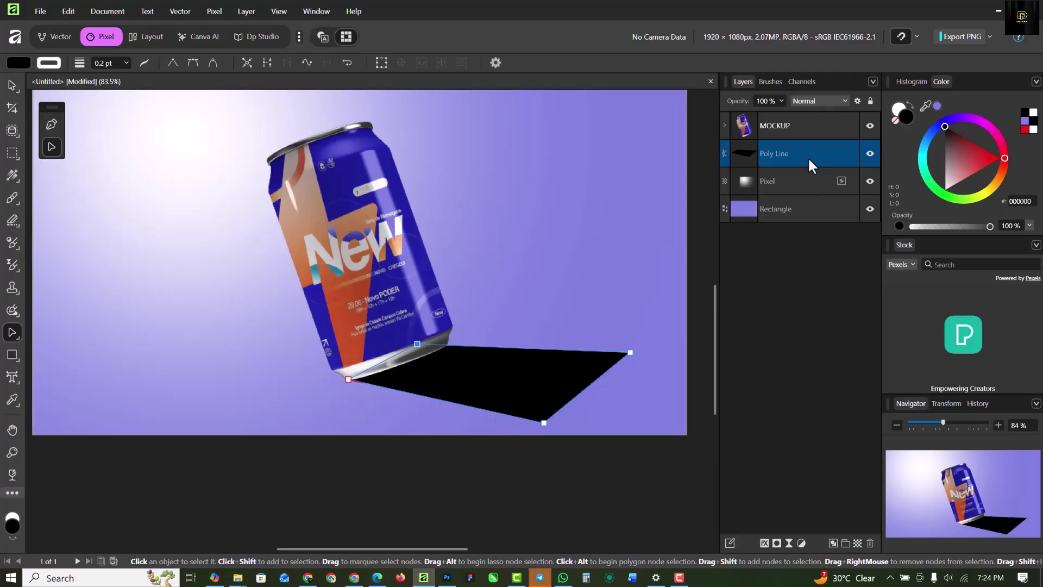
{"action": "left_click", "coordinate": [798, 169]}
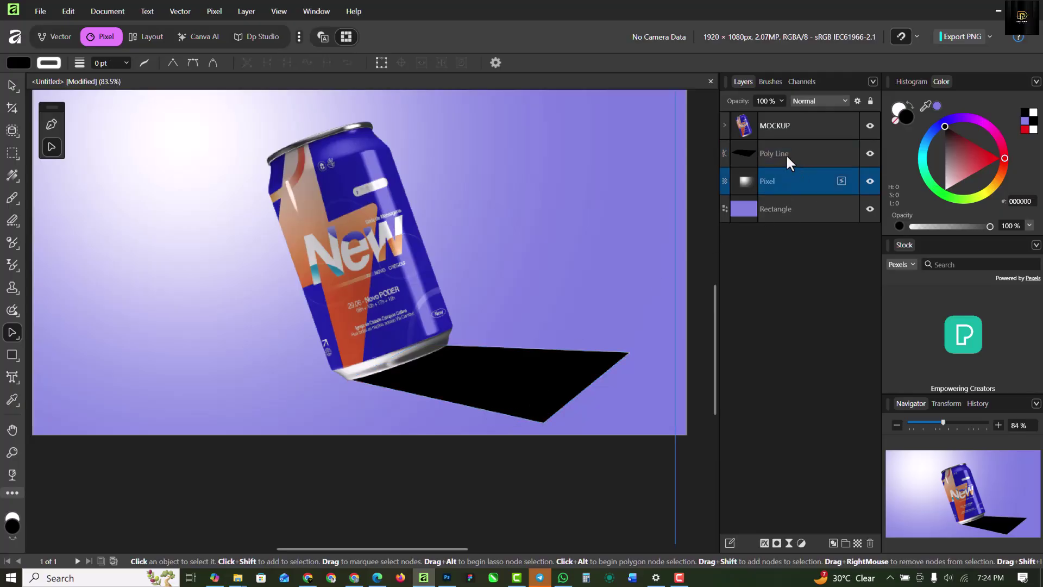
Add a mask layer to the Poly Line shadow and target it.
{"action": "left_click", "coordinate": [786, 153]}
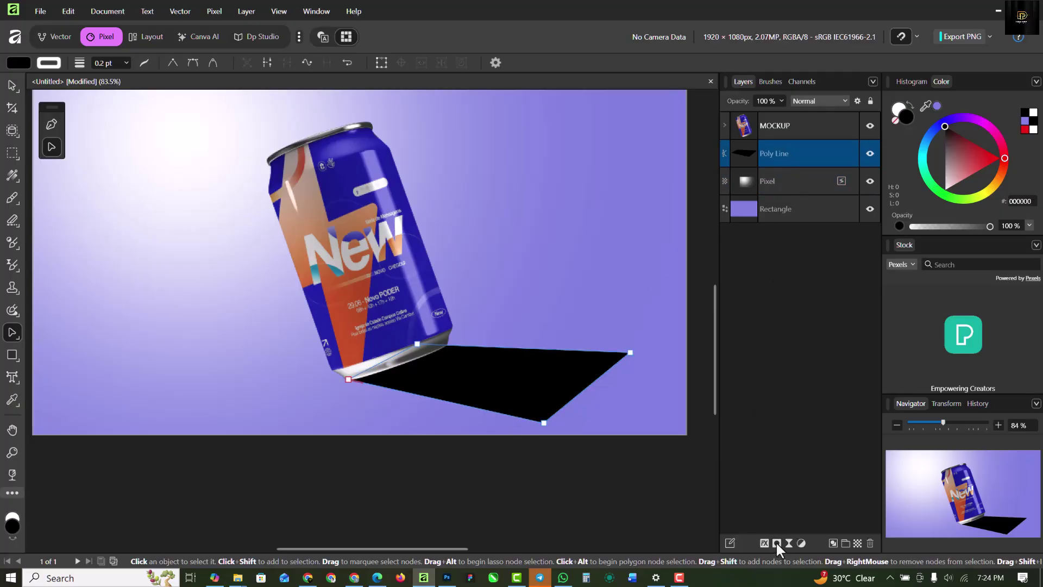
{"action": "left_click", "coordinate": [776, 542]}
{"action": "left_click", "coordinate": [769, 158]}
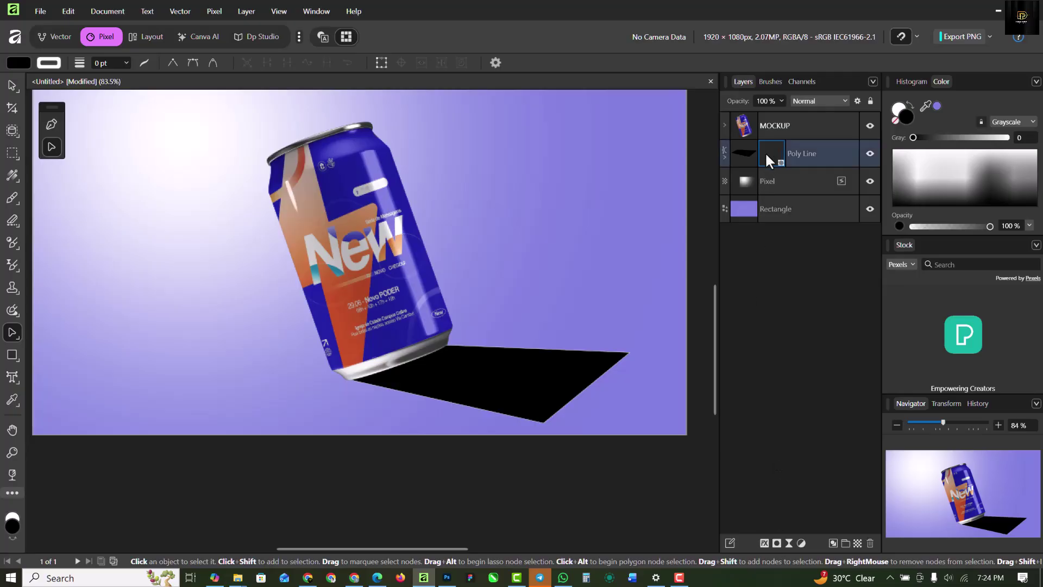
Paint the mask with a black brush so the shadow fades toward its right end.
{"action": "right_click", "coordinate": [9, 199]}
{"action": "left_click", "coordinate": [53, 195]}
{"action": "left_click_drag", "start_coordinate": [582, 396], "coordinate": [592, 399]}
{"action": "key", "text": "bracketleft"}
{"action": "key", "text": "bracketleft"}
{"action": "key", "text": "bracketleft"}
{"action": "key", "text": "bracketleft"}
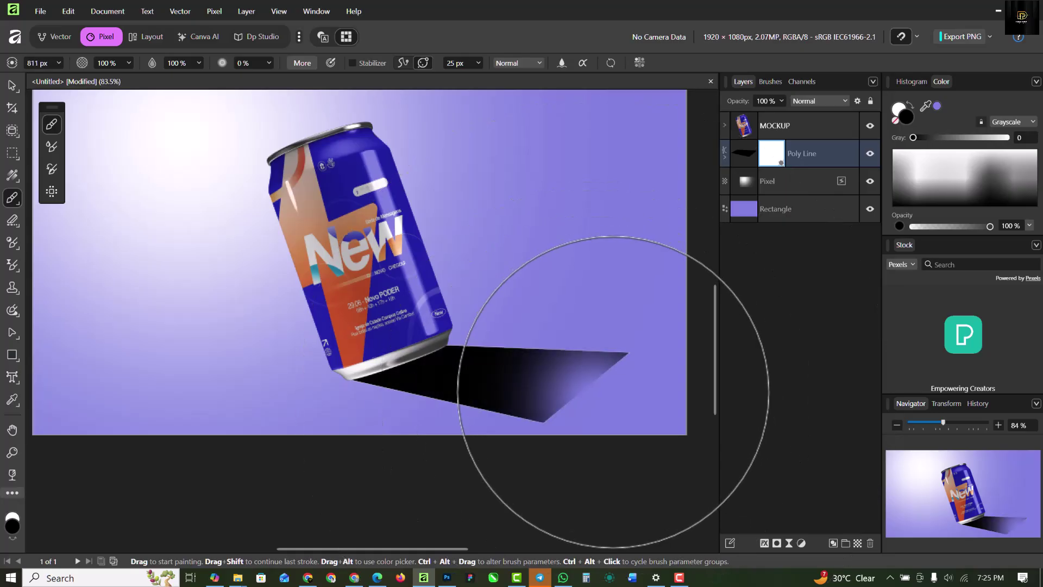
{"action": "mouse_move", "coordinate": [578, 447]}
{"action": "left_mouse_down"}
{"action": "mouse_move", "coordinate": [503, 447]}
{"action": "mouse_move", "coordinate": [454, 466]}
{"action": "mouse_move", "coordinate": [529, 438]}
{"action": "mouse_move", "coordinate": [419, 442]}
{"action": "mouse_move", "coordinate": [578, 361]}
{"action": "mouse_move", "coordinate": [657, 347]}
{"action": "left_mouse_up"}
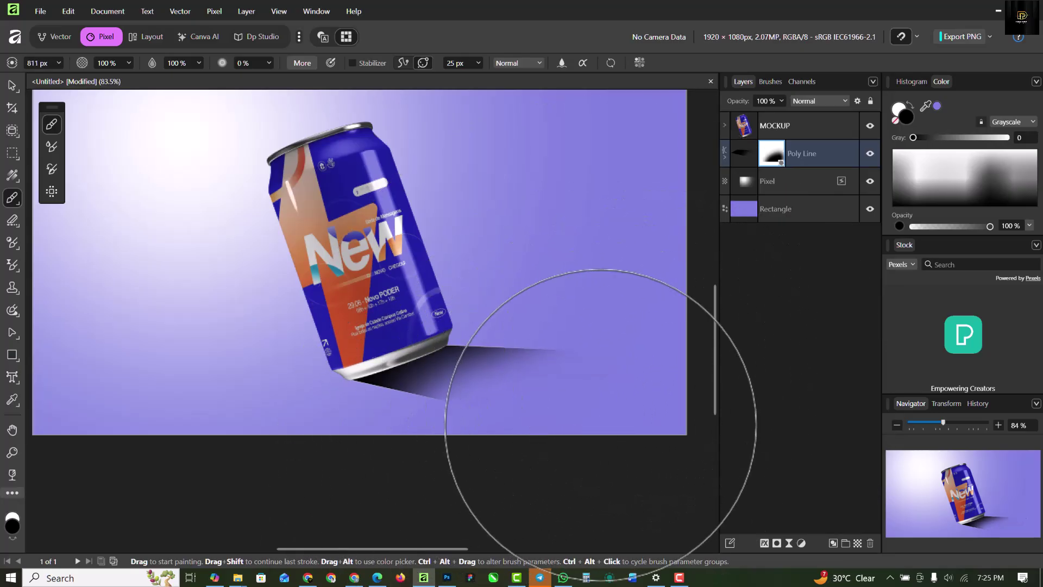
{"action": "left_click", "coordinate": [12, 86]}
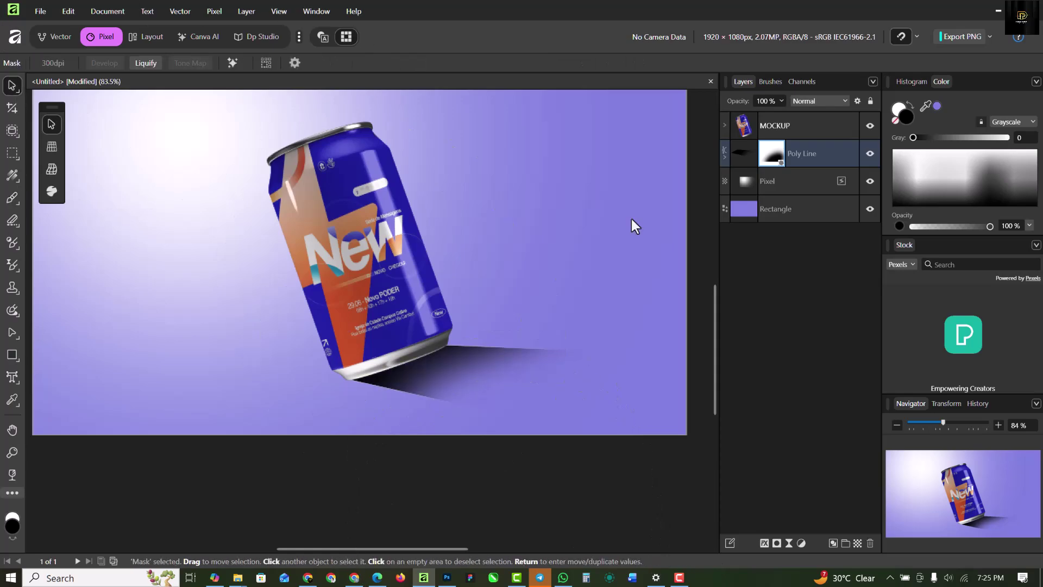
Add a live Gaussian Blur of 8.1 px to the Poly Line shadow.
{"action": "left_click", "coordinate": [749, 158]}
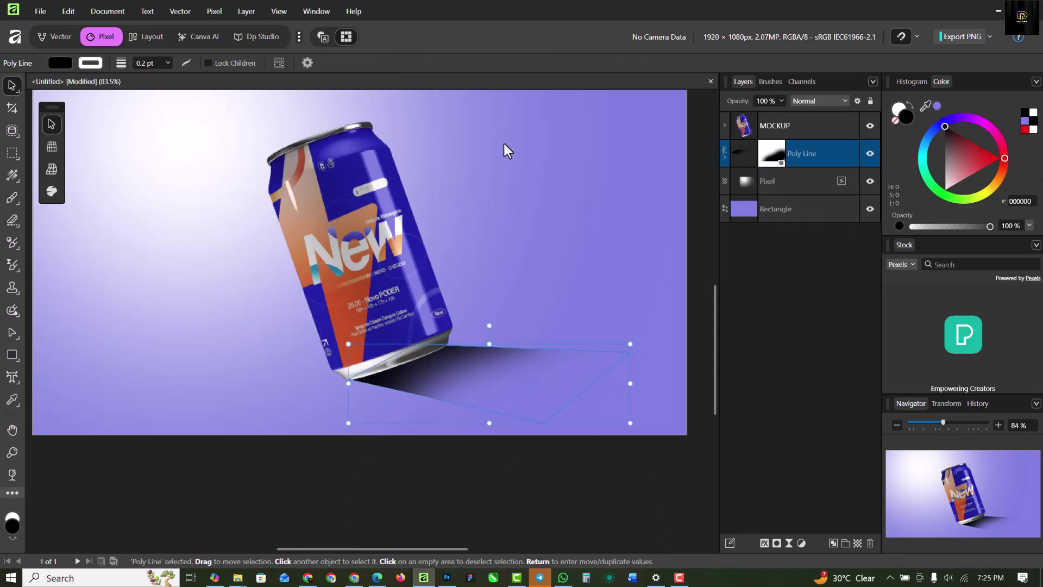
{"action": "left_click", "coordinate": [789, 543]}
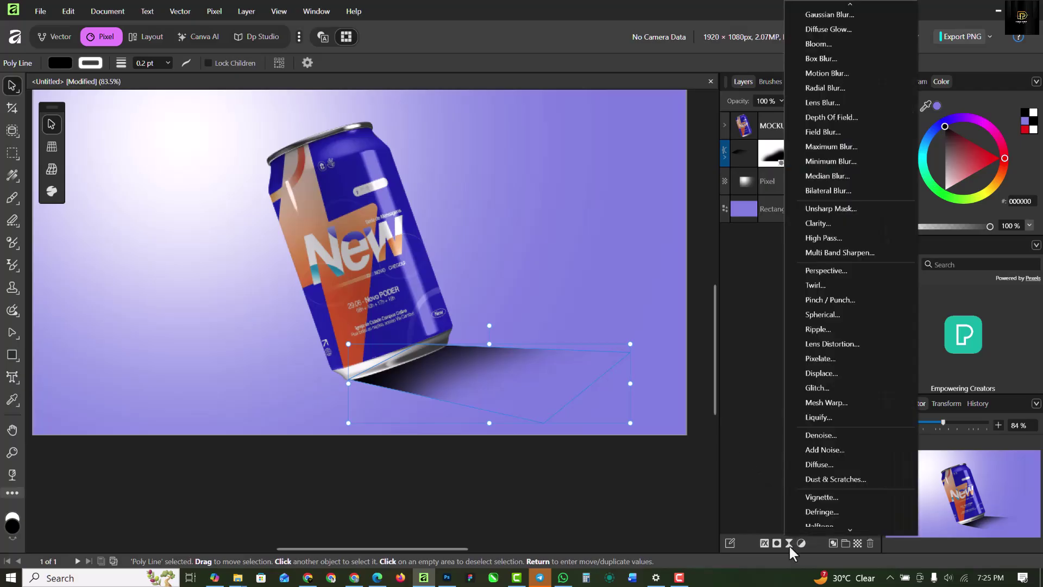
{"action": "left_click", "coordinate": [826, 9]}
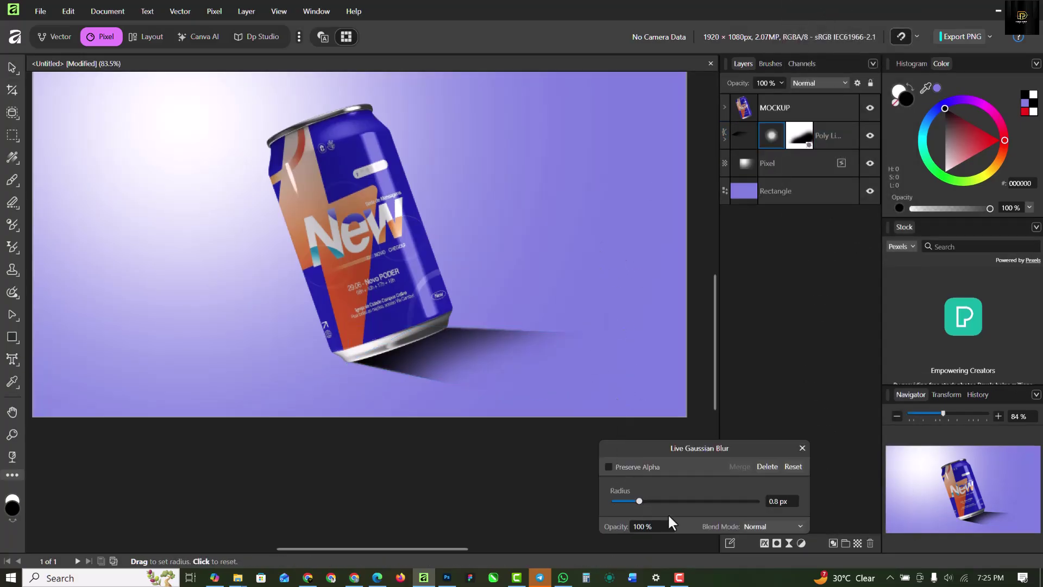
{"action": "mouse_move", "coordinate": [677, 504]}
{"action": "left_mouse_down"}
{"action": "mouse_move", "coordinate": [692, 503]}
{"action": "mouse_move", "coordinate": [669, 500]}
{"action": "left_mouse_up"}
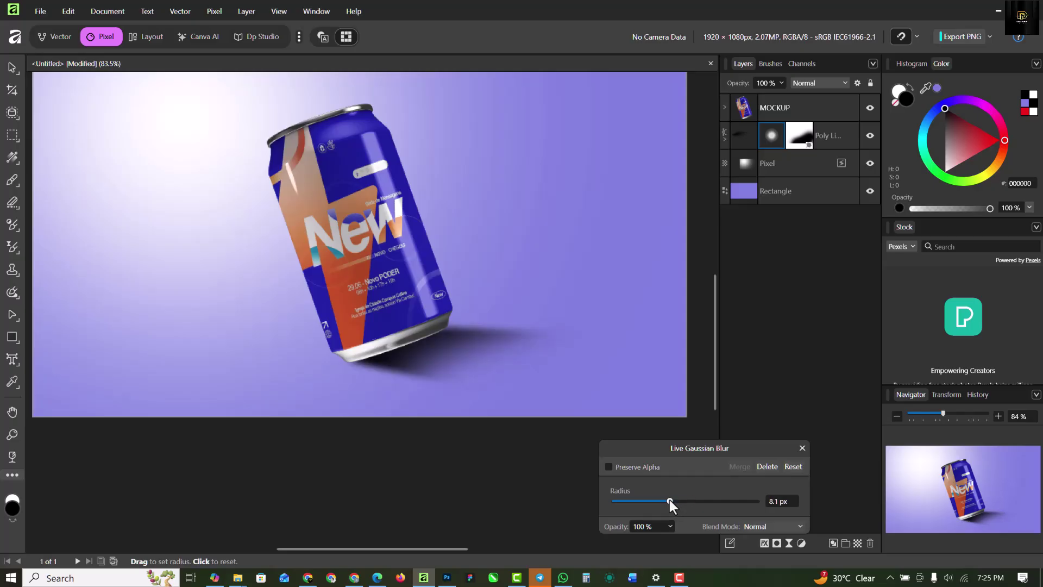
{"action": "left_click", "coordinate": [801, 448]}
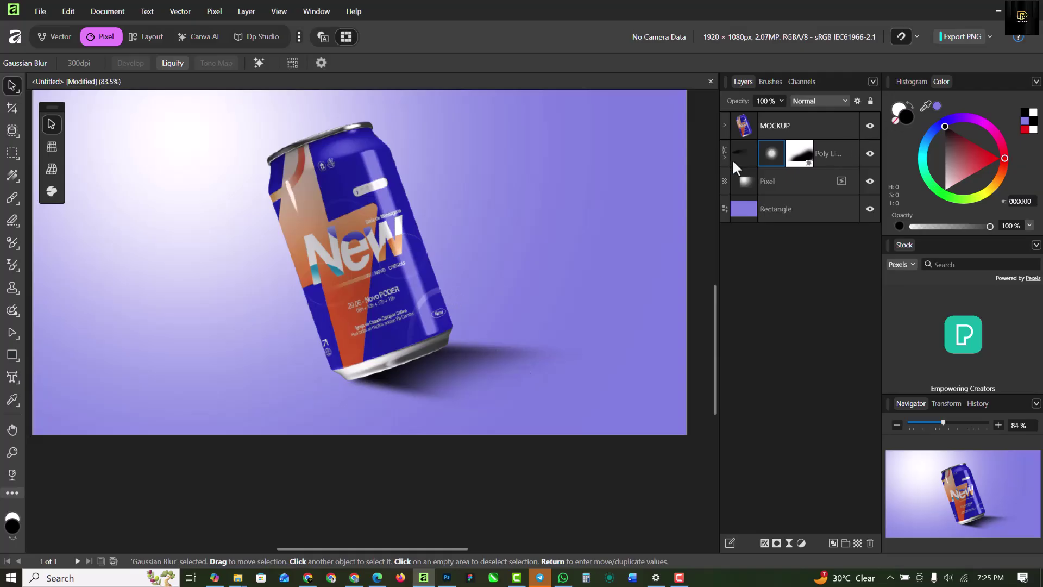
Stretch the can's shadow shape further out to the right.
{"action": "left_click", "coordinate": [631, 416]}
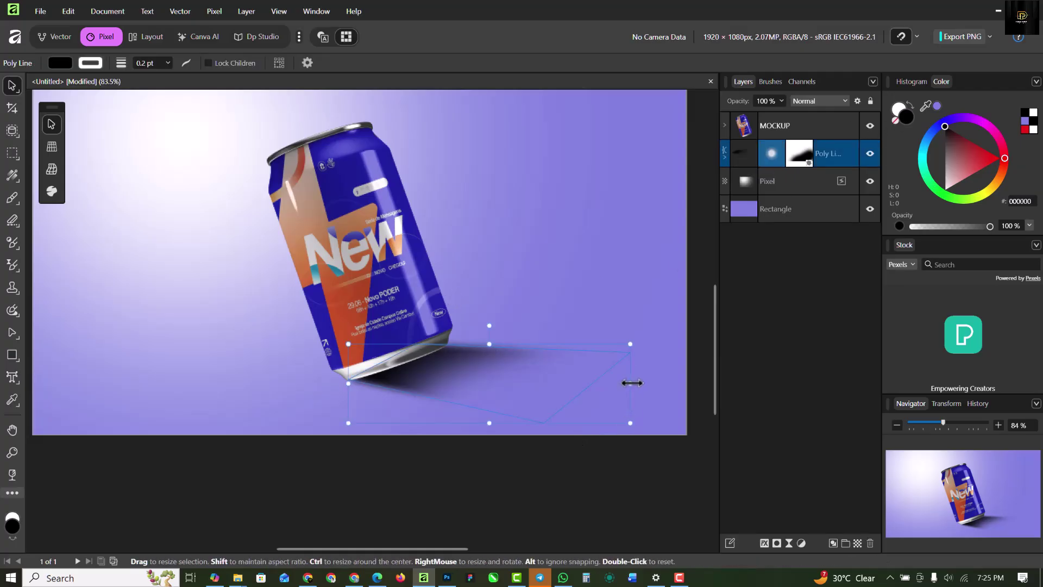
{"action": "left_click_drag", "start_coordinate": [630, 383], "coordinate": [626, 425]}
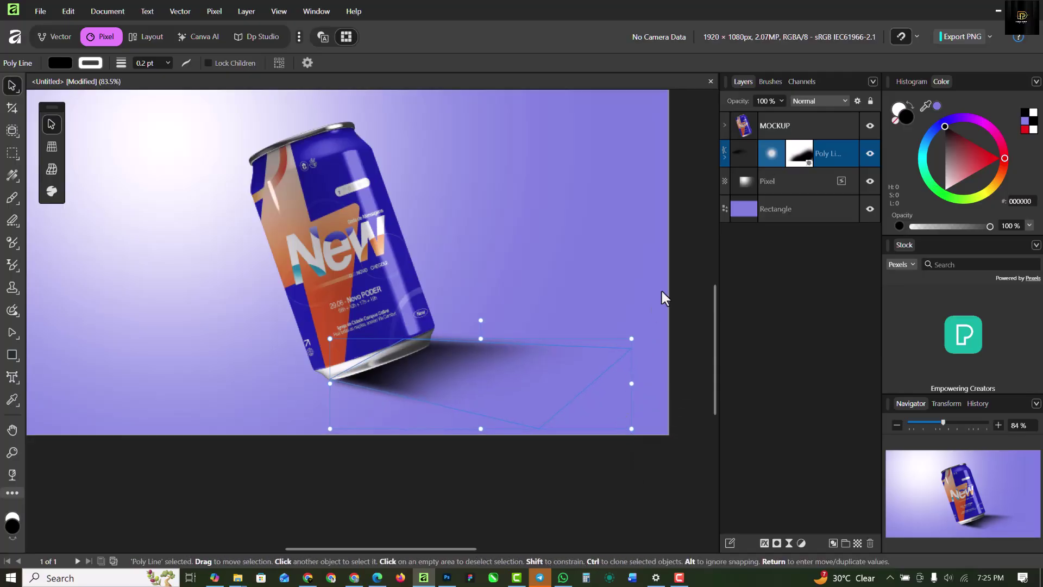
{"action": "left_click", "coordinate": [677, 257]}
{"action": "scroll", "coordinate": [543, 364], "scroll_direction": "down", "scroll_amount": 2}
Select the can, shadow and glow layers, then collapse the MOCKUP group.
{"action": "left_click", "coordinate": [512, 366]}
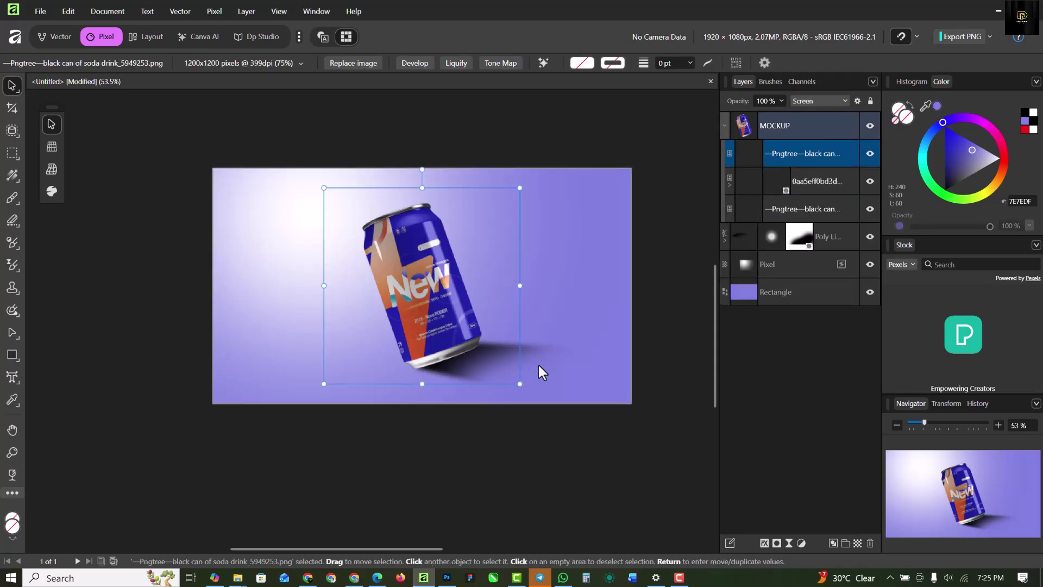
{"action": "left_click", "coordinate": [748, 235]}
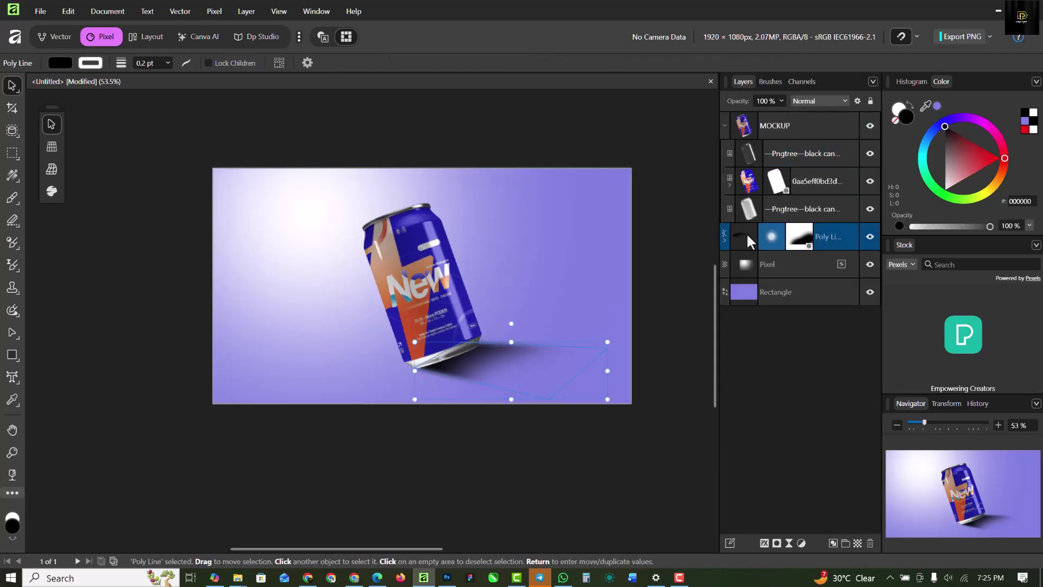
{"action": "left_click", "coordinate": [488, 266]}
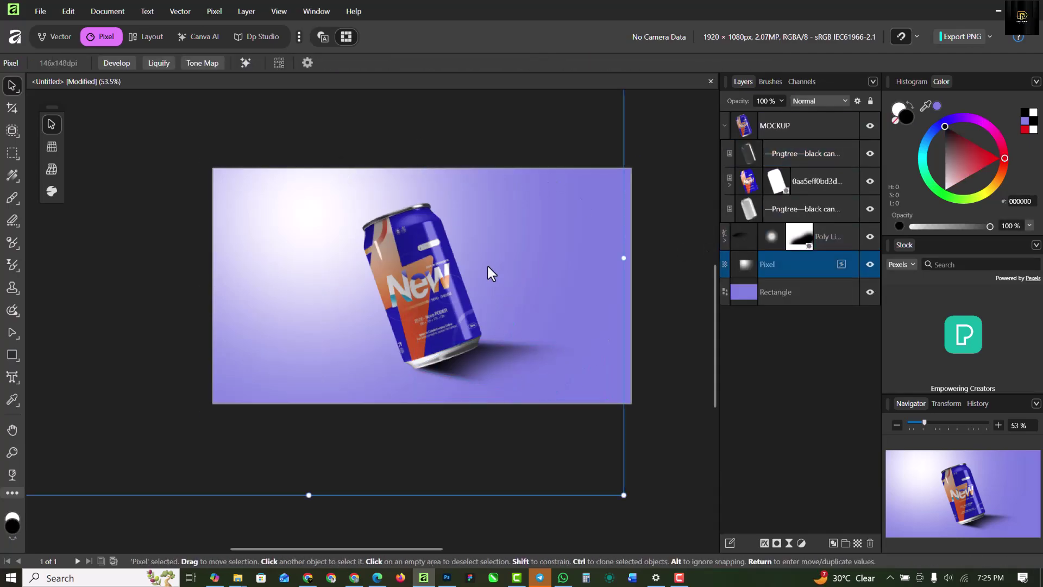
{"action": "scroll", "coordinate": [484, 255], "scroll_direction": "up", "scroll_amount": 1}
{"action": "scroll", "coordinate": [484, 252], "scroll_direction": "up", "scroll_amount": 1}
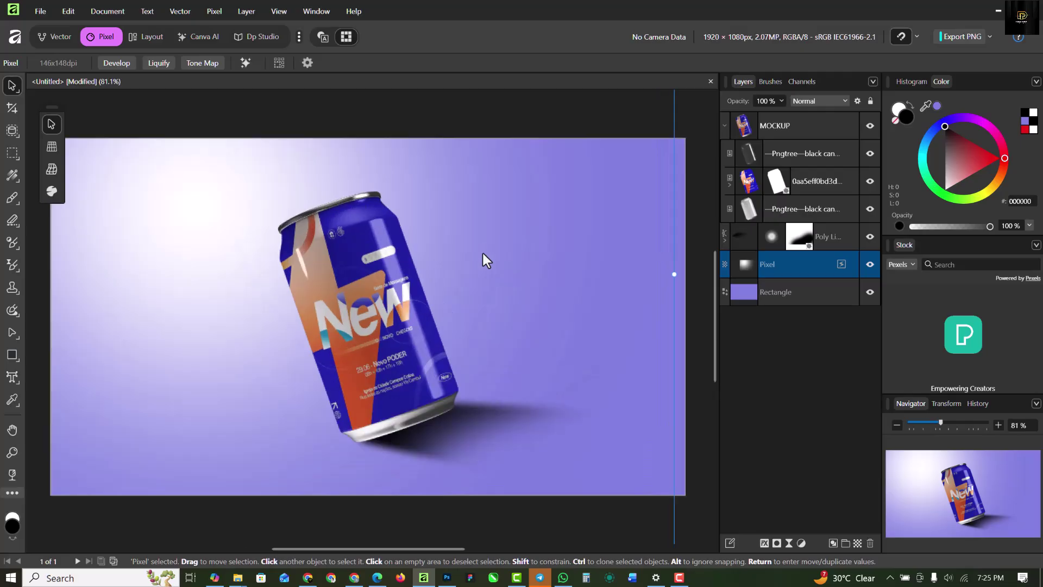
{"action": "left_click", "coordinate": [330, 272]}
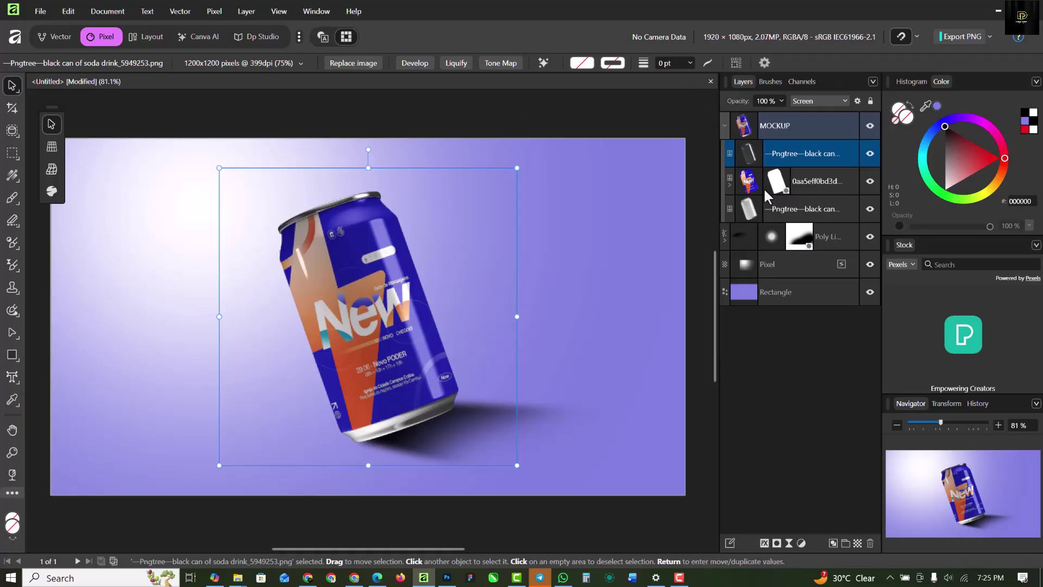
{"action": "left_click", "coordinate": [724, 128]}
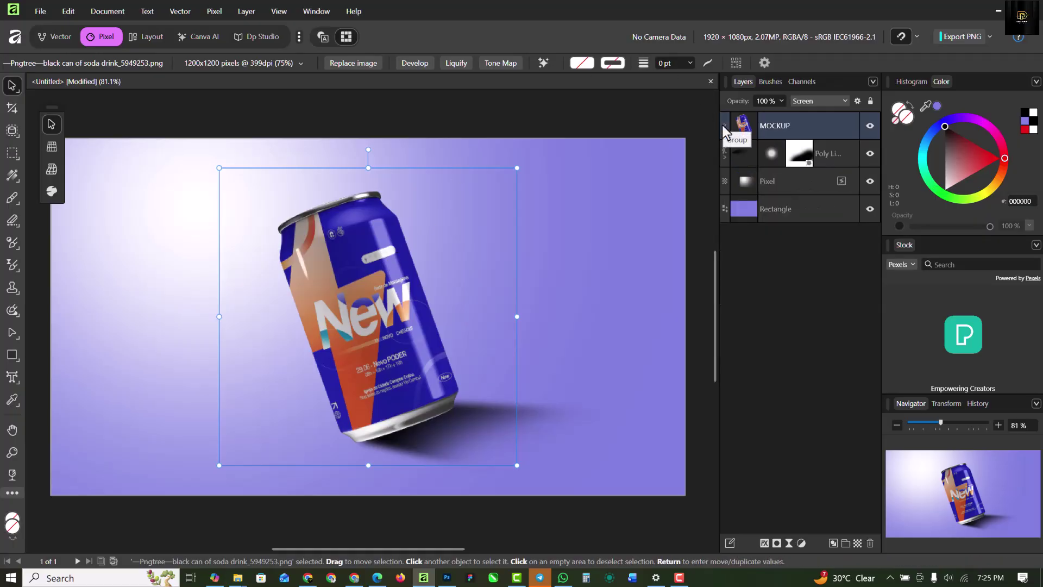
{"action": "left_click", "coordinate": [724, 128]}
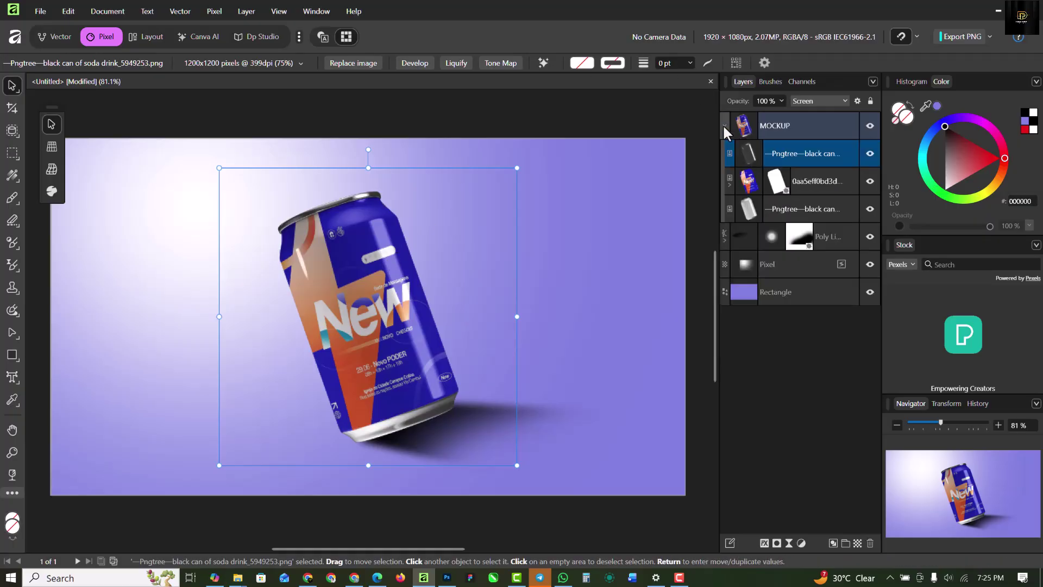
{"action": "left_click", "coordinate": [725, 126]}
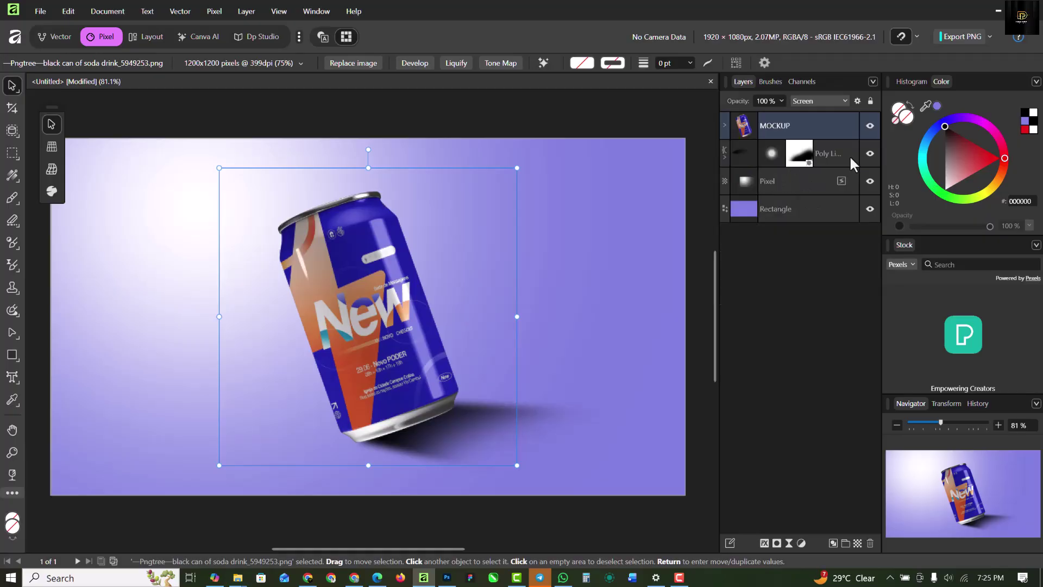
Group the shadow, glow and rectangle layers and name the group BG.
{"action": "left_click", "coordinate": [845, 151]}
{"action": "left_click", "coordinate": [826, 201], "text": "shift"}
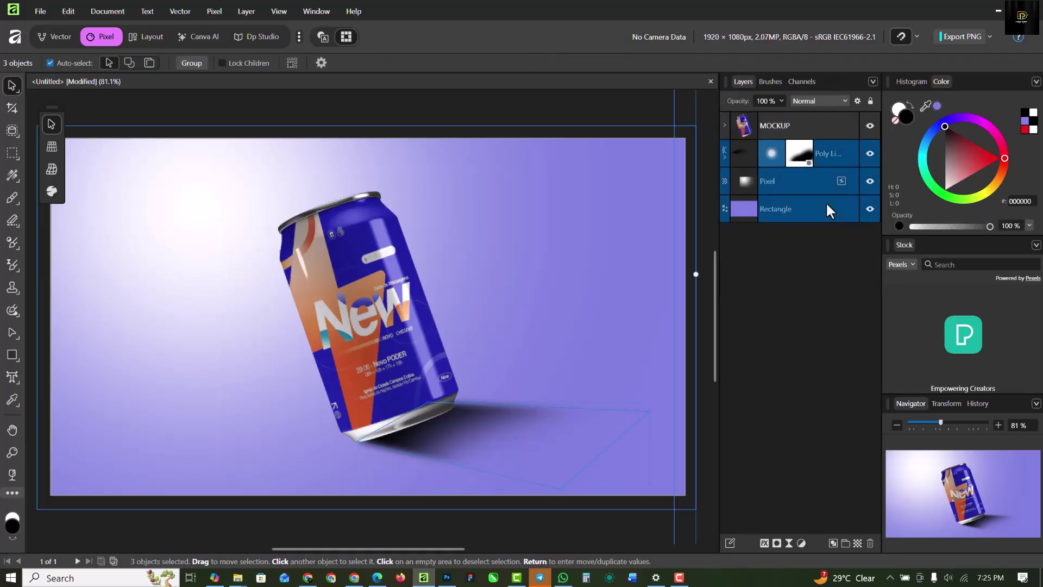
{"action": "key", "text": "ctrl+g"}
{"action": "double_click", "coordinate": [774, 153]}
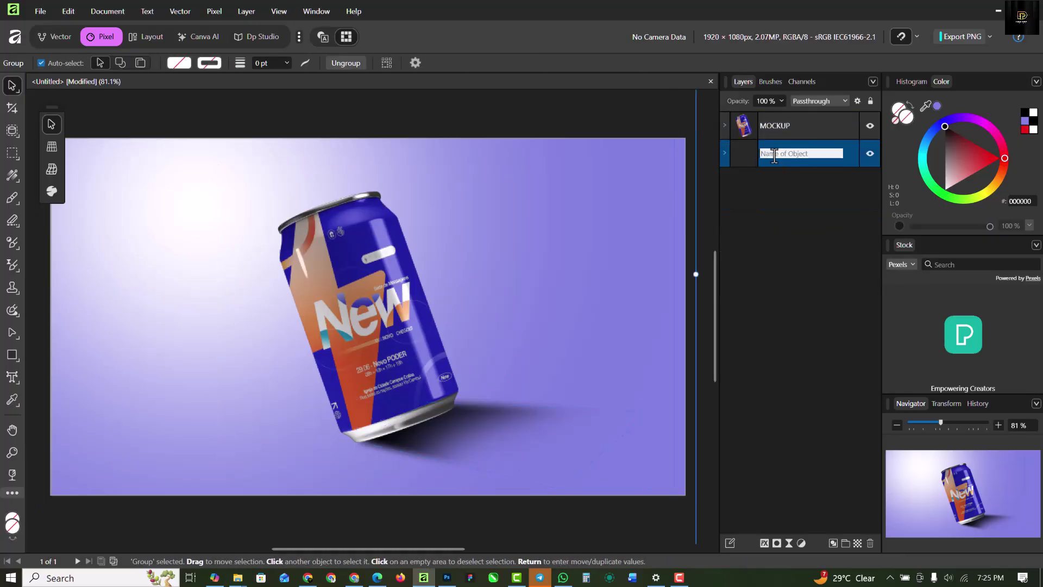
{"action": "type", "text": "BG"}
{"action": "key", "text": "Return"}
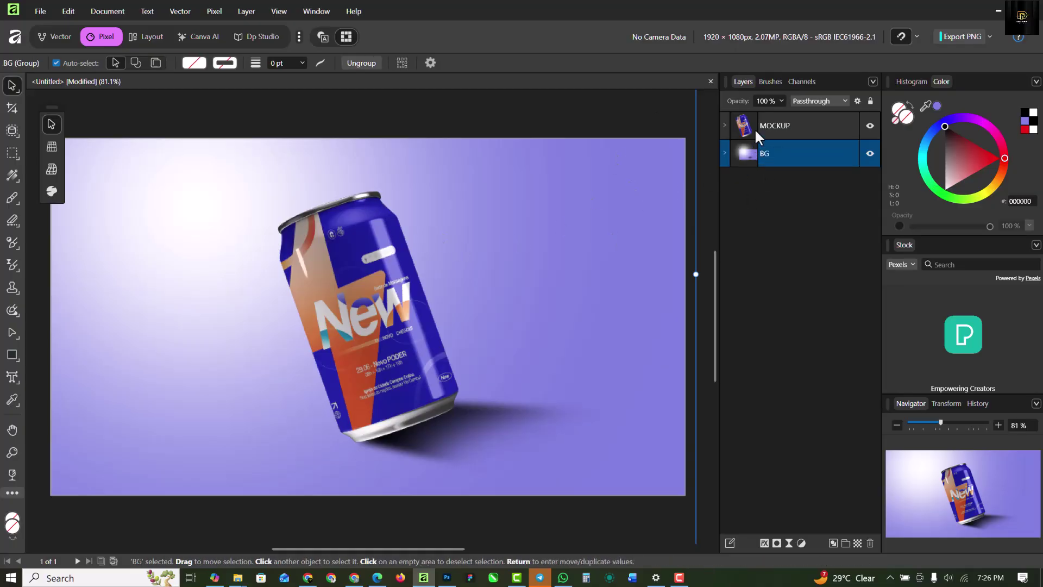
Open the can's label image in its own document with Edit Image.
{"action": "left_click", "coordinate": [724, 126]}
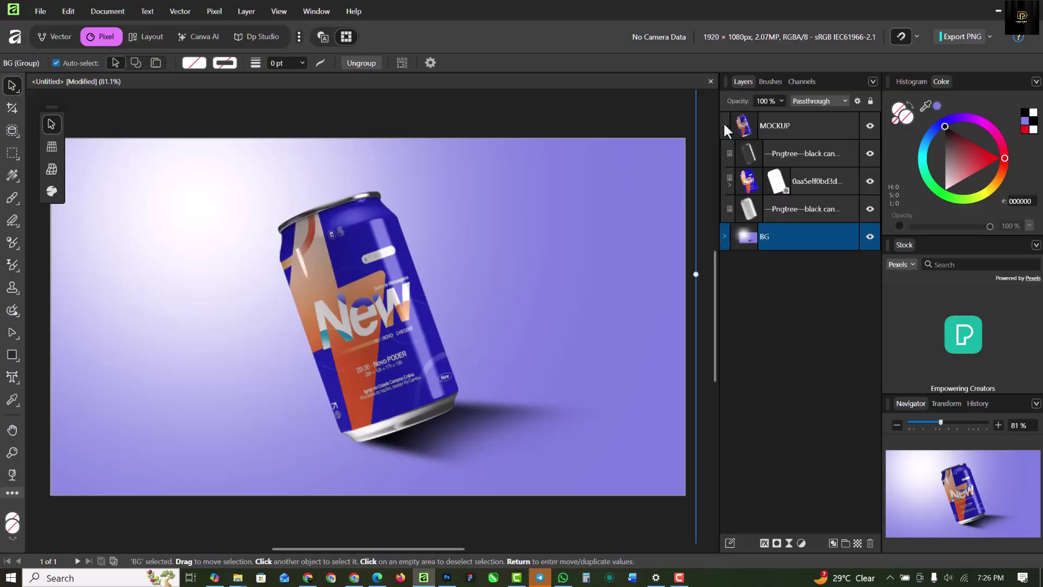
{"action": "left_click", "coordinate": [749, 187]}
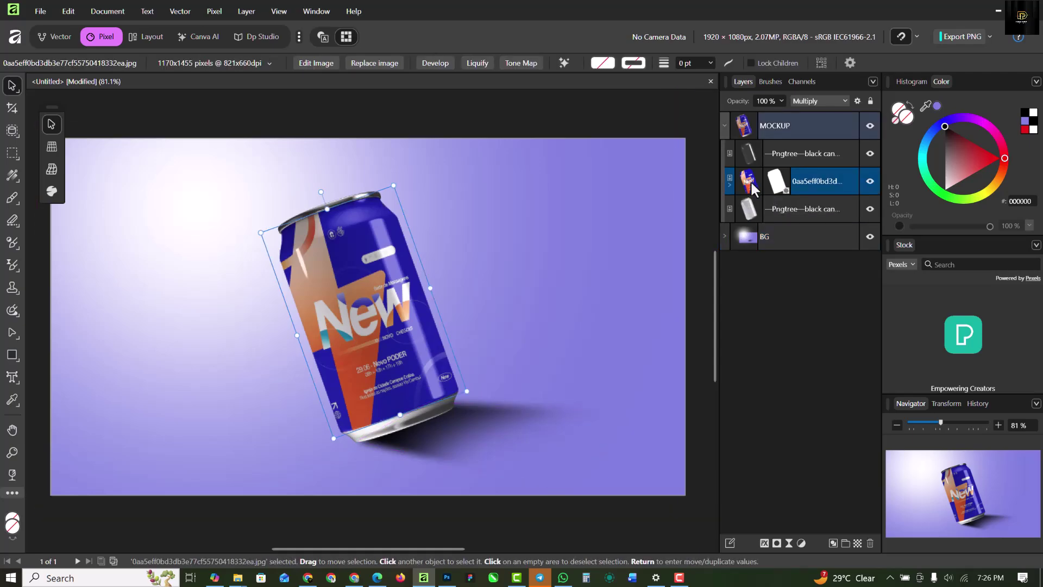
{"action": "left_click", "coordinate": [311, 62]}
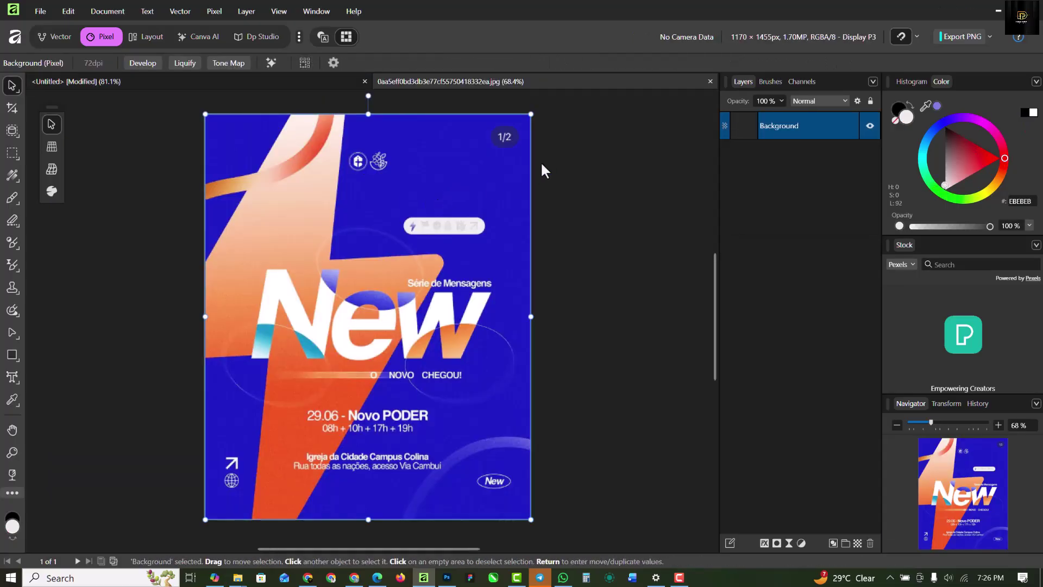
Hide the label document's Background layer and bring File Explorer's MOCKUP folder forward.
{"action": "left_click", "coordinate": [870, 126]}
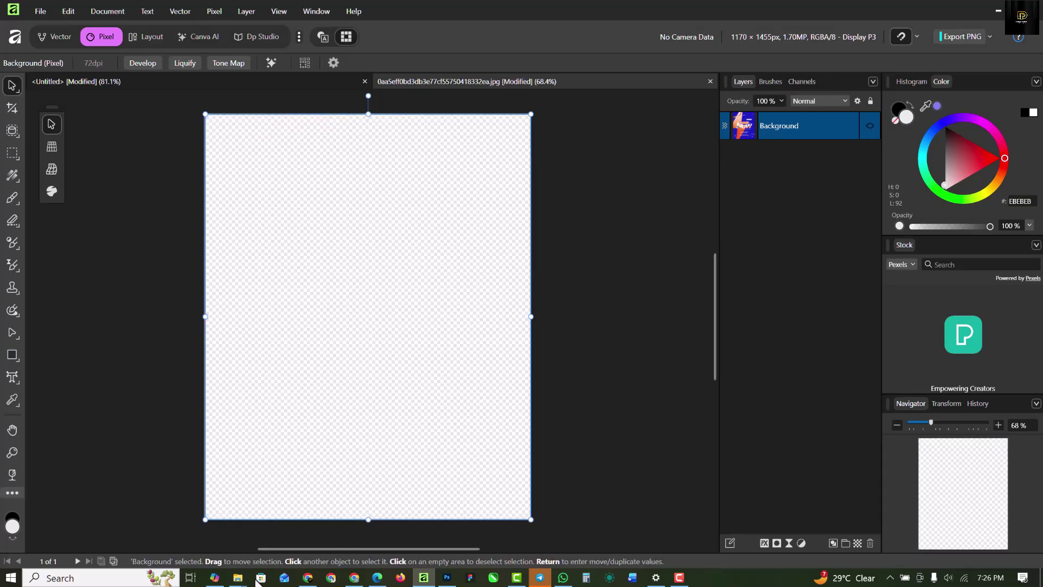
{"action": "mouse_move", "coordinate": [238, 577]}
{"action": "left_click", "coordinate": [268, 522]}
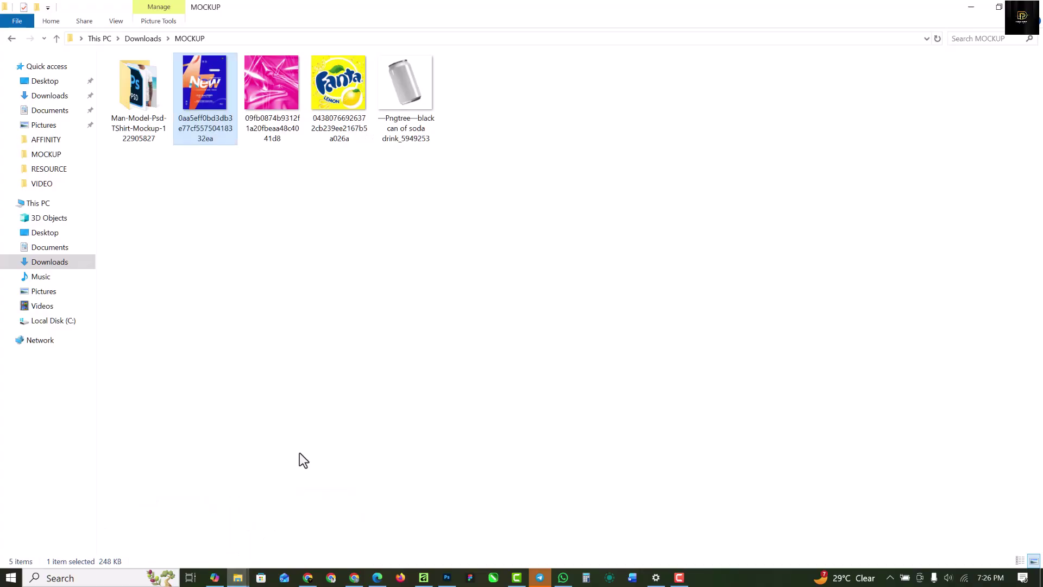
Drag the Fanta Lemon image from the MOCKUP folder into the Affinity label document.
{"action": "left_click", "coordinate": [348, 97]}
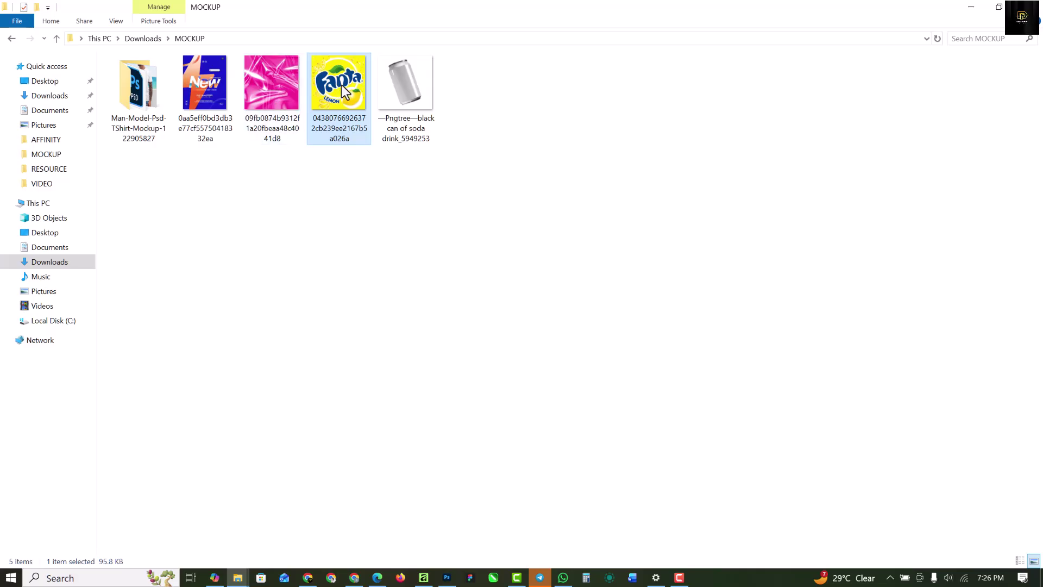
{"action": "left_click_drag", "start_coordinate": [342, 87], "coordinate": [357, 246]}
Scale the Fanta artwork to fill the label, save it flattened and close the document.
{"action": "left_click_drag", "start_coordinate": [481, 387], "coordinate": [614, 511]}
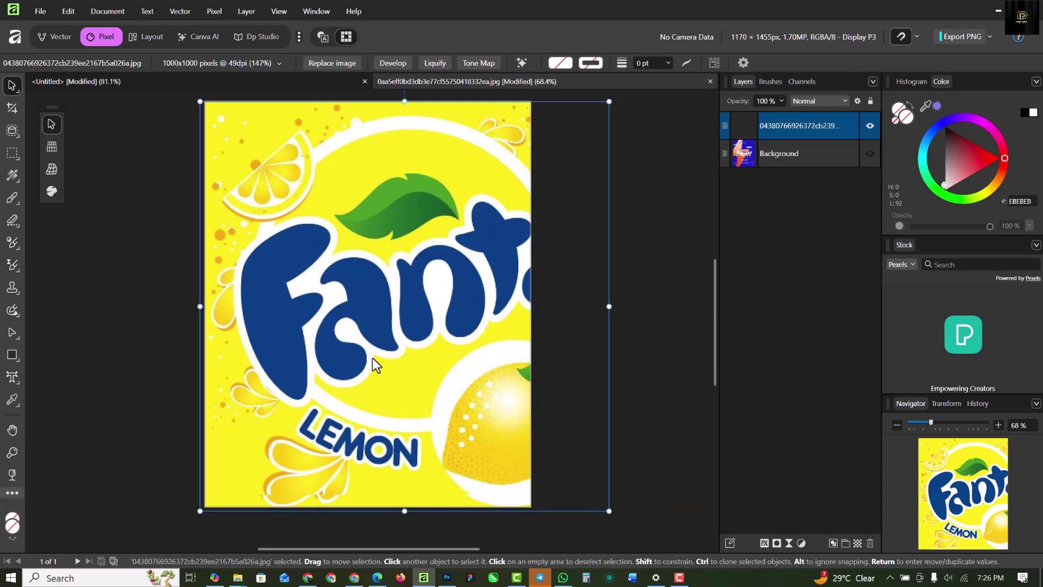
{"action": "left_click_drag", "start_coordinate": [373, 357], "coordinate": [350, 355]}
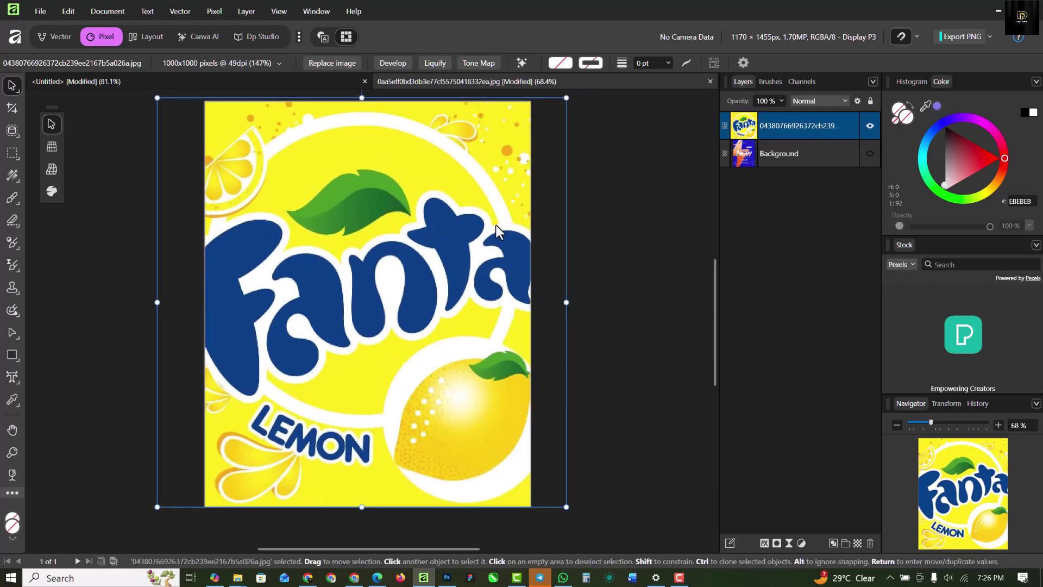
{"action": "key", "text": "ctrl+s"}
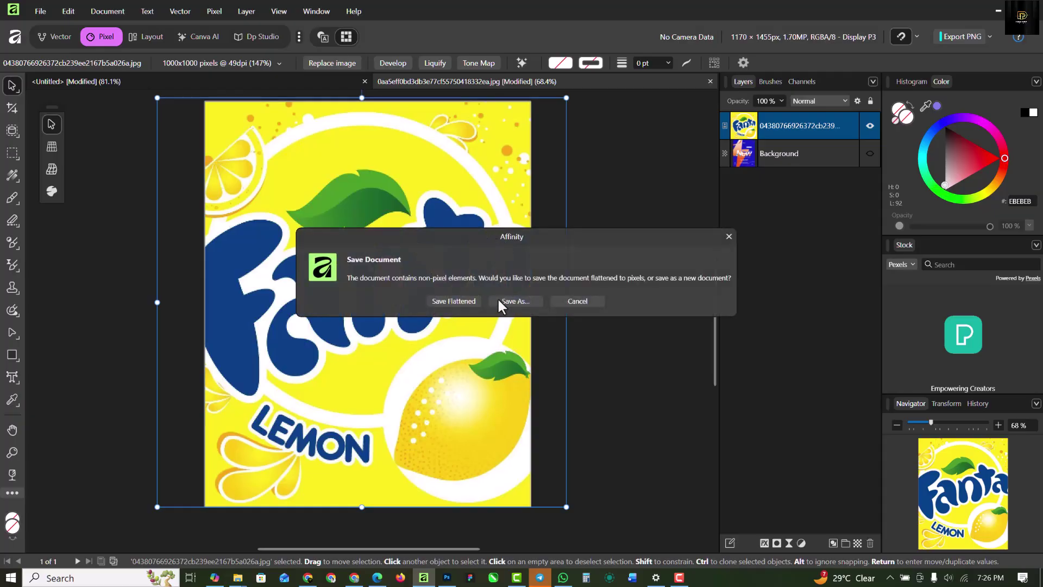
{"action": "left_click", "coordinate": [454, 301]}
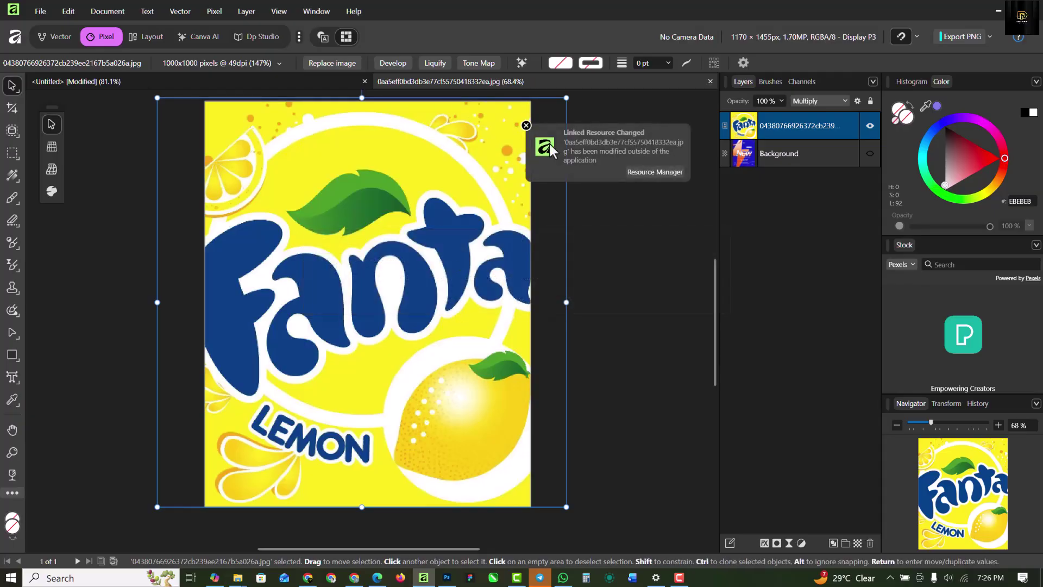
{"action": "left_click", "coordinate": [526, 126]}
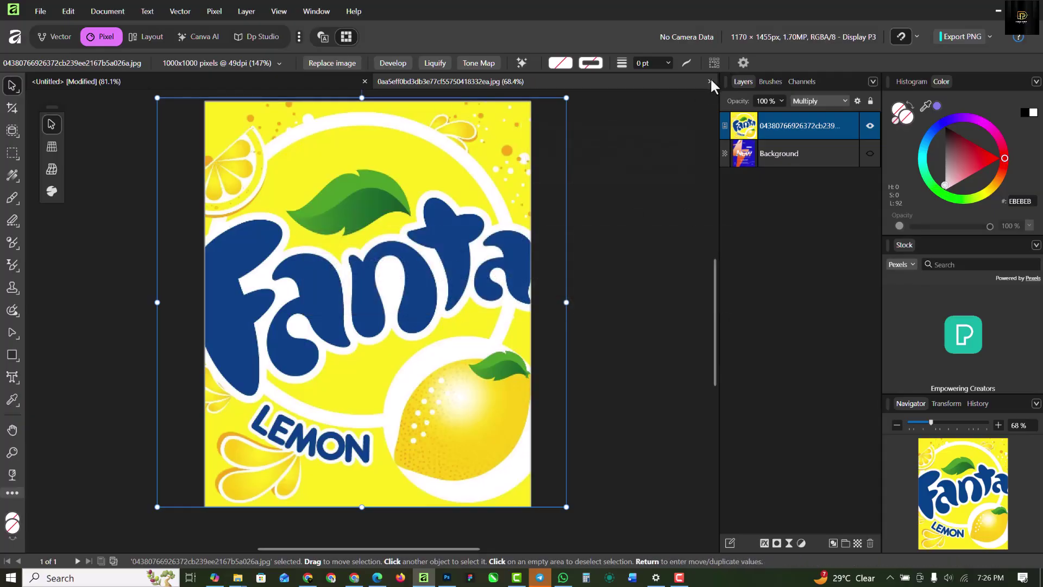
{"action": "left_click", "coordinate": [710, 81]}
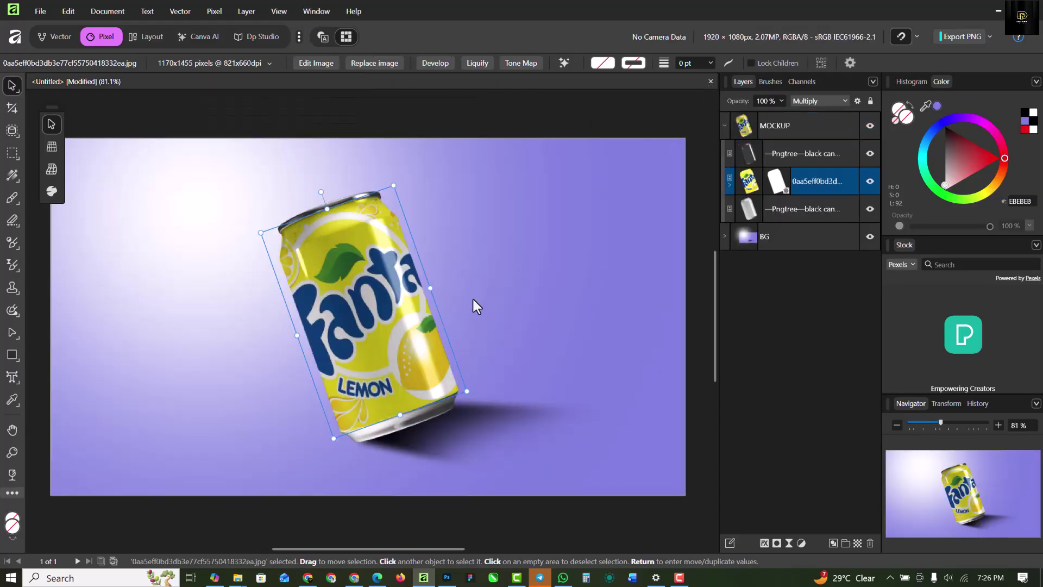
Recolour the backdrop rectangle to pale yellow #FCE46E sampled from the can.
{"action": "left_click", "coordinate": [557, 265]}
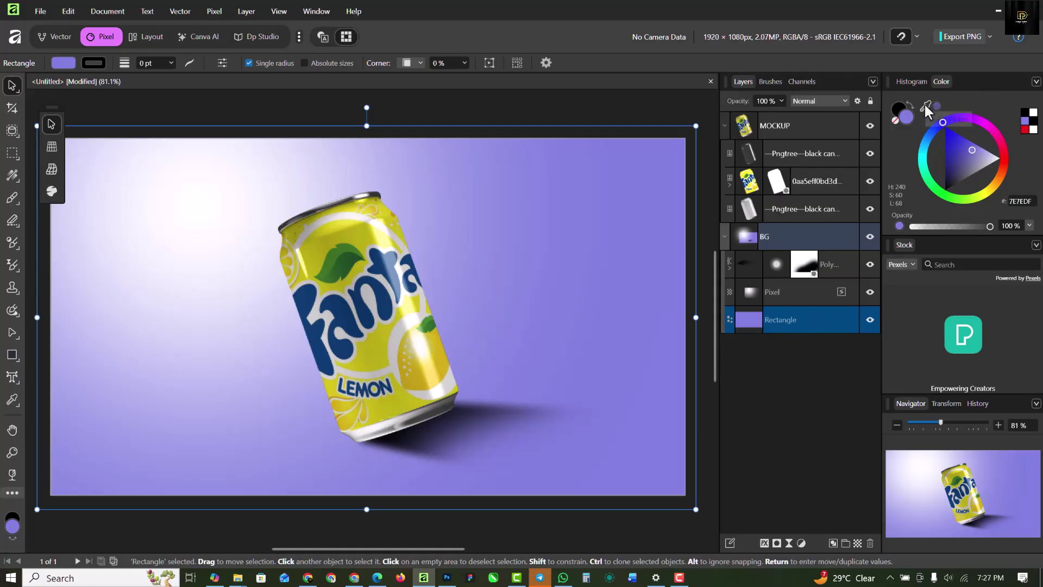
{"action": "left_click_drag", "start_coordinate": [925, 105], "coordinate": [557, 333]}
{"action": "left_click_drag", "start_coordinate": [449, 359], "coordinate": [428, 368]}
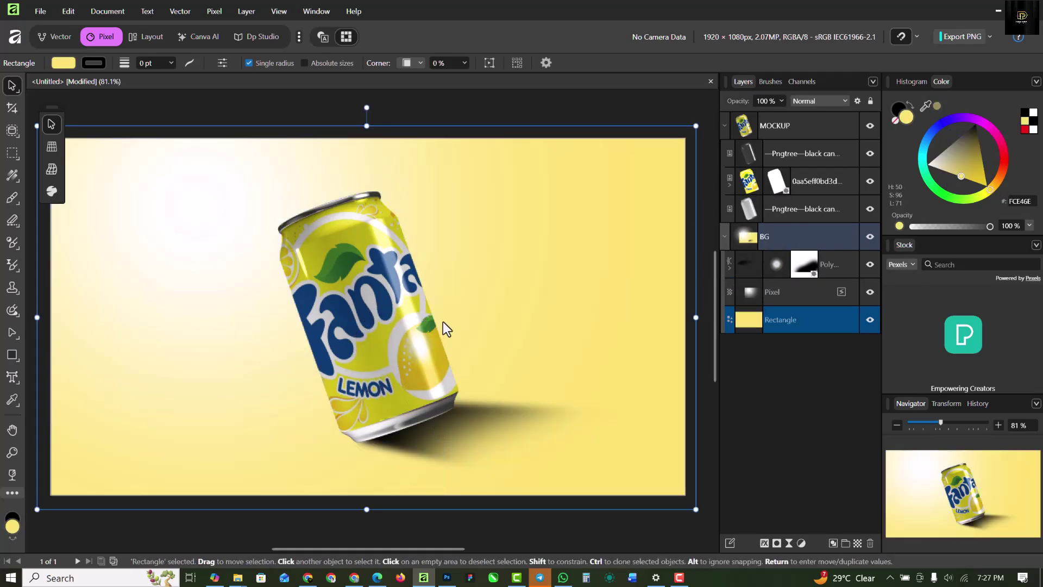
Select the Pixel layer and collapse the BG group in the Layers panel.
{"action": "scroll", "coordinate": [442, 321], "scroll_direction": "down", "scroll_amount": 1}
{"action": "left_click", "coordinate": [443, 129]}
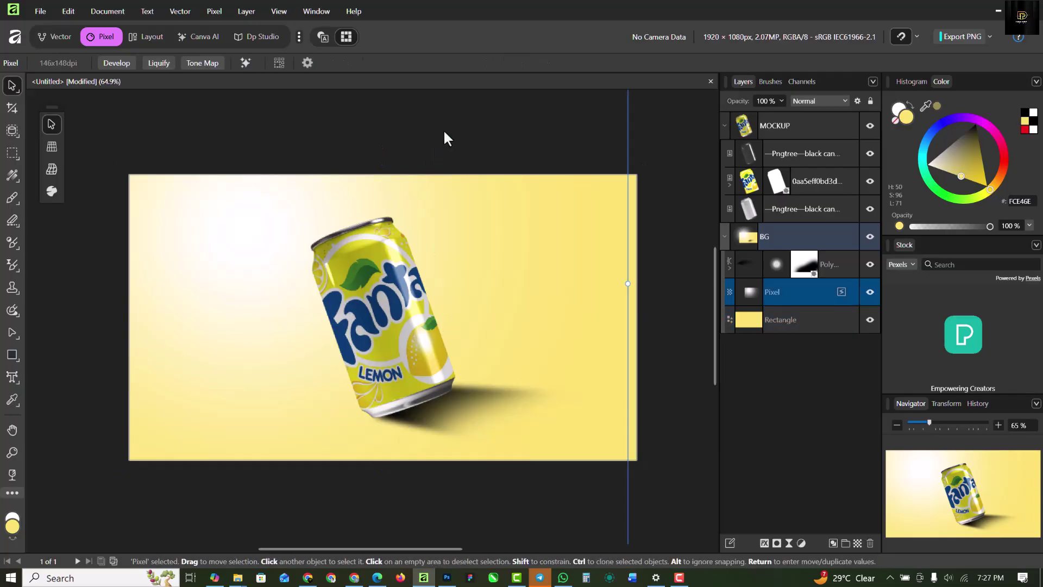
{"action": "scroll", "coordinate": [444, 131], "scroll_direction": "up", "scroll_amount": 1}
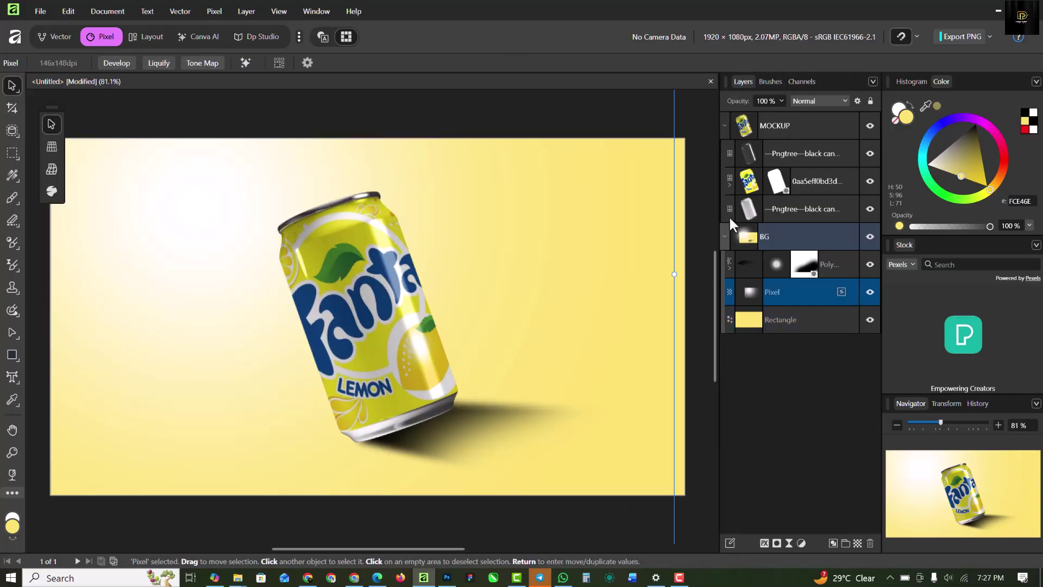
{"action": "left_click", "coordinate": [725, 236]}
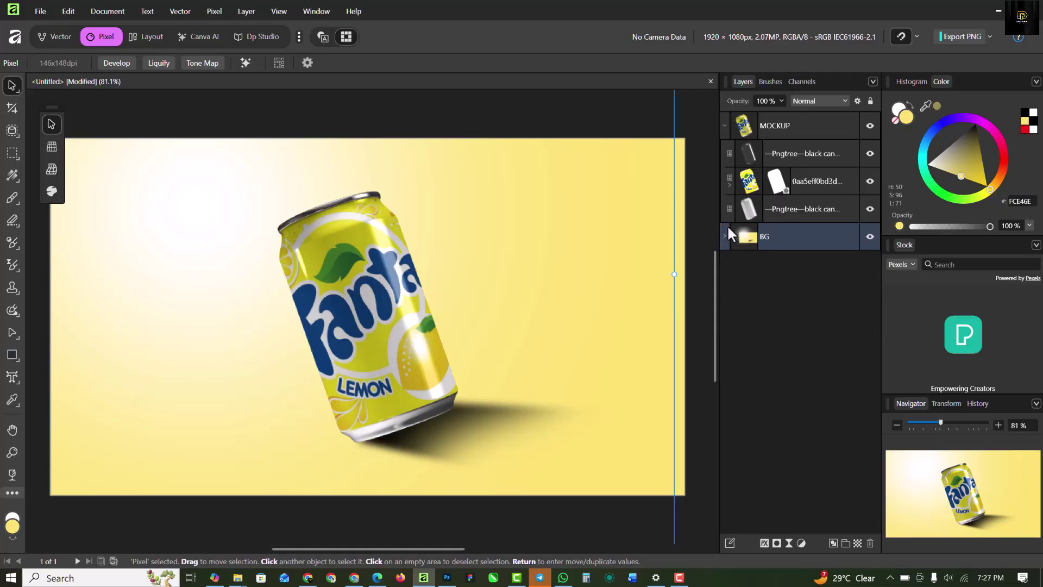
Duplicate the MOCKUP group and rasterize the copy into a pixel layer.
{"action": "left_click", "coordinate": [727, 125]}
{"action": "left_click", "coordinate": [797, 125]}
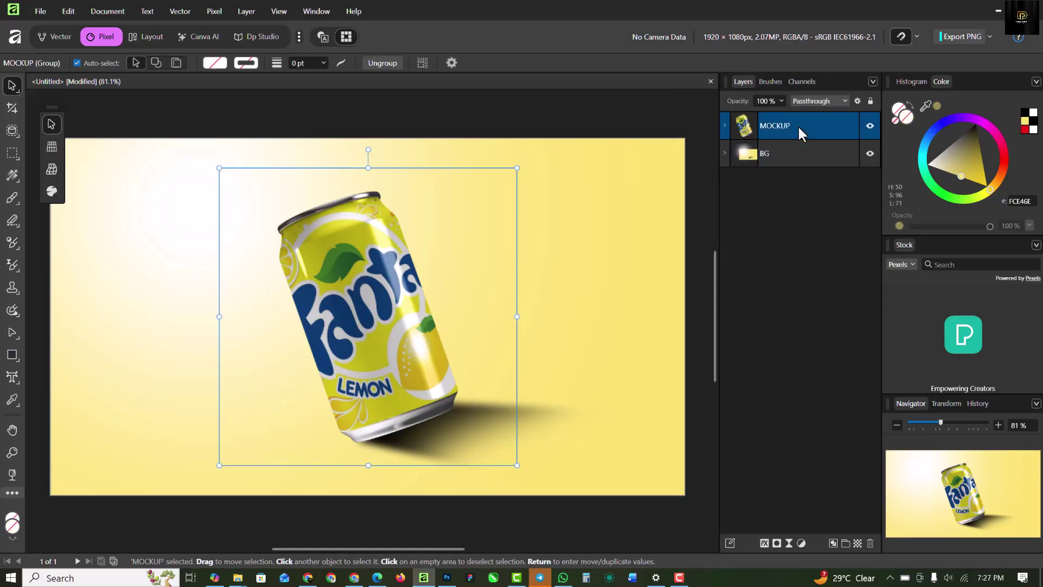
{"action": "key", "text": "ctrl+j"}
{"action": "left_click_drag", "start_coordinate": [798, 125], "coordinate": [813, 122]}
{"action": "right_click", "coordinate": [813, 122]}
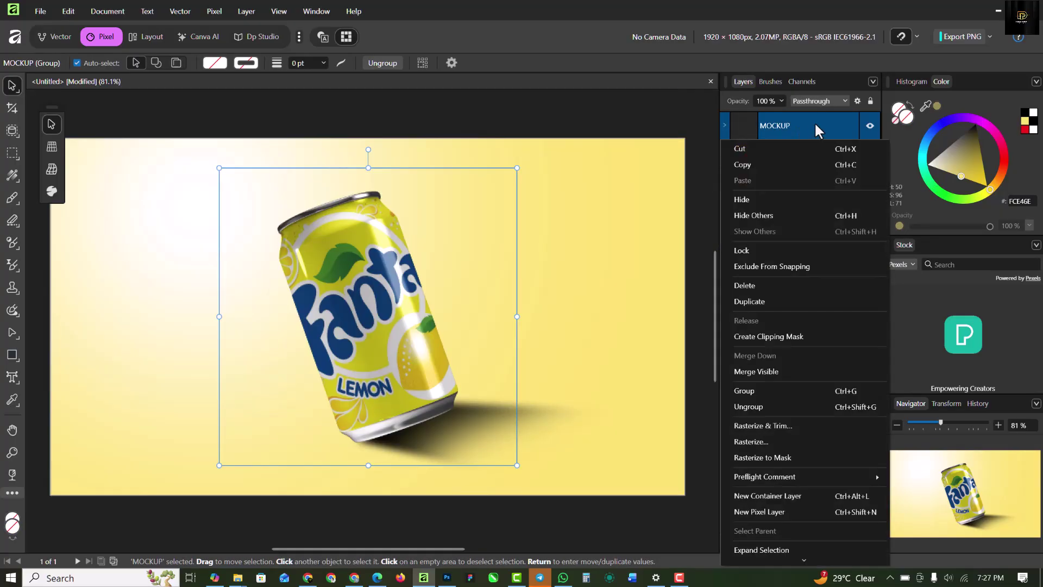
{"action": "left_click", "coordinate": [767, 440]}
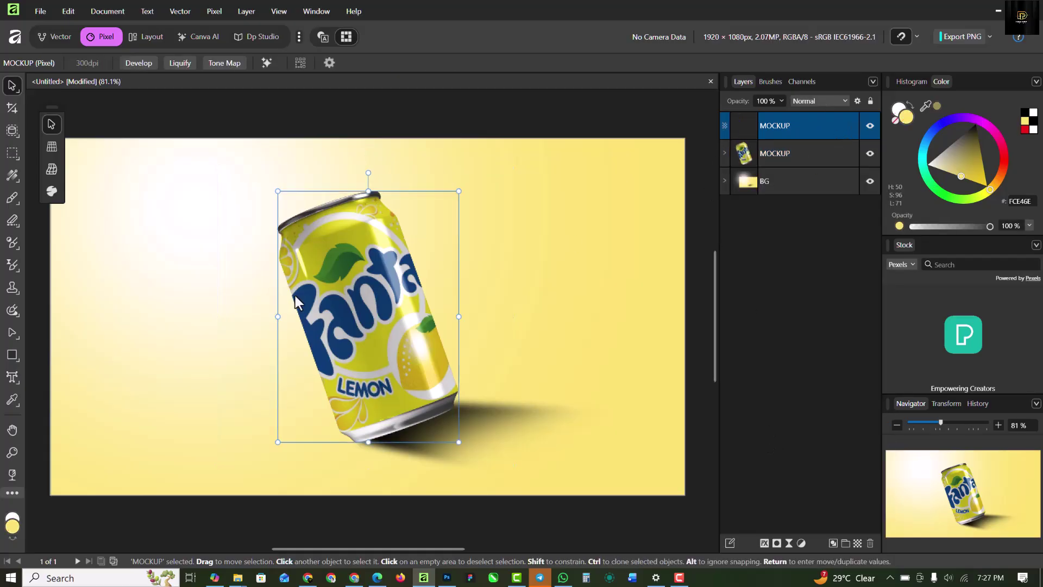
Move the rasterized can copy to the right edge, rotated and enlarged.
{"action": "scroll", "coordinate": [369, 263], "scroll_direction": "down", "scroll_amount": 1}
{"action": "left_click_drag", "start_coordinate": [445, 272], "coordinate": [557, 256]}
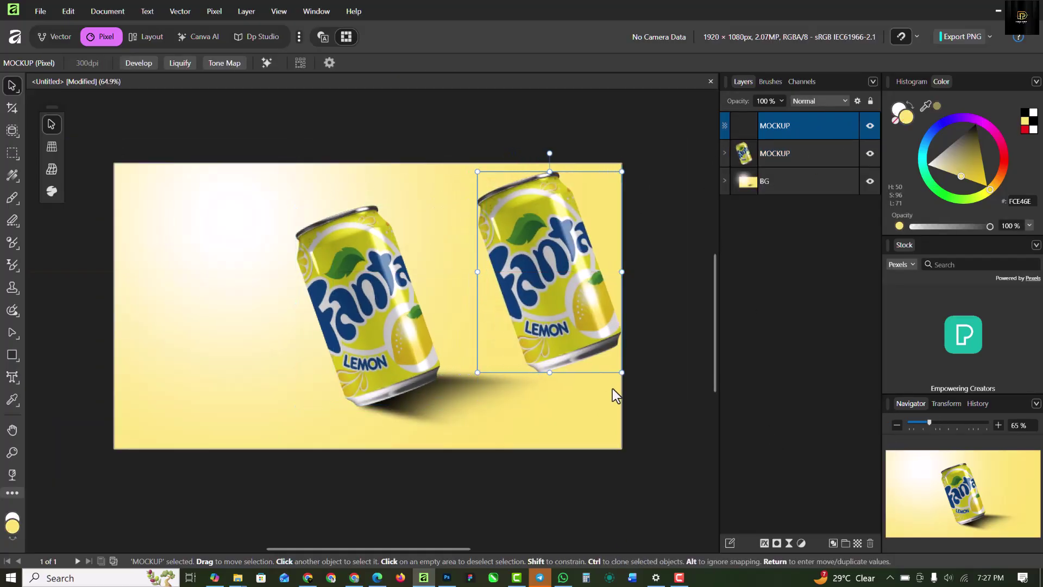
{"action": "left_click_drag", "start_coordinate": [622, 379], "coordinate": [637, 406]}
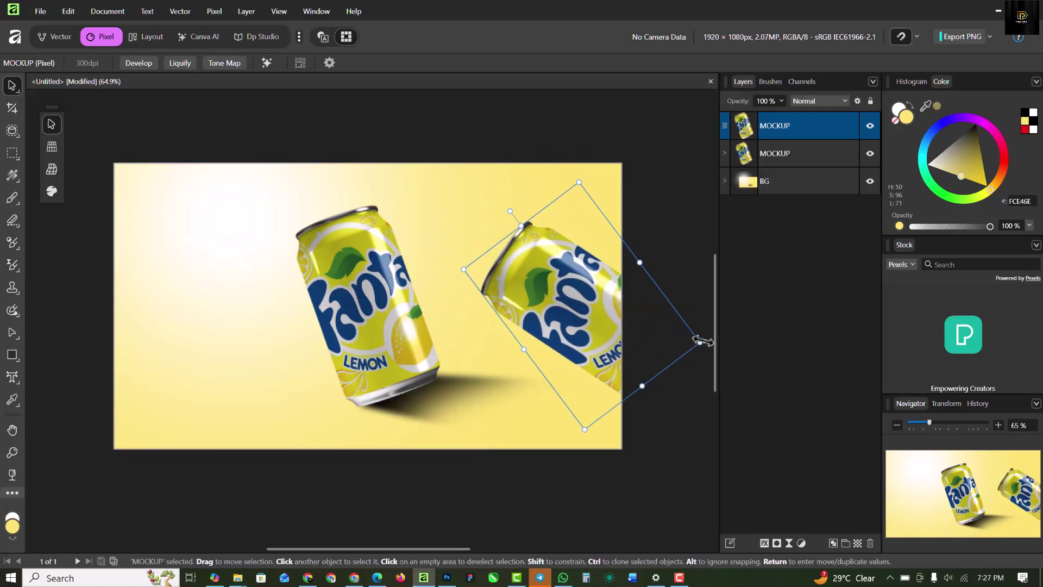
{"action": "left_click_drag", "start_coordinate": [700, 342], "coordinate": [631, 367]}
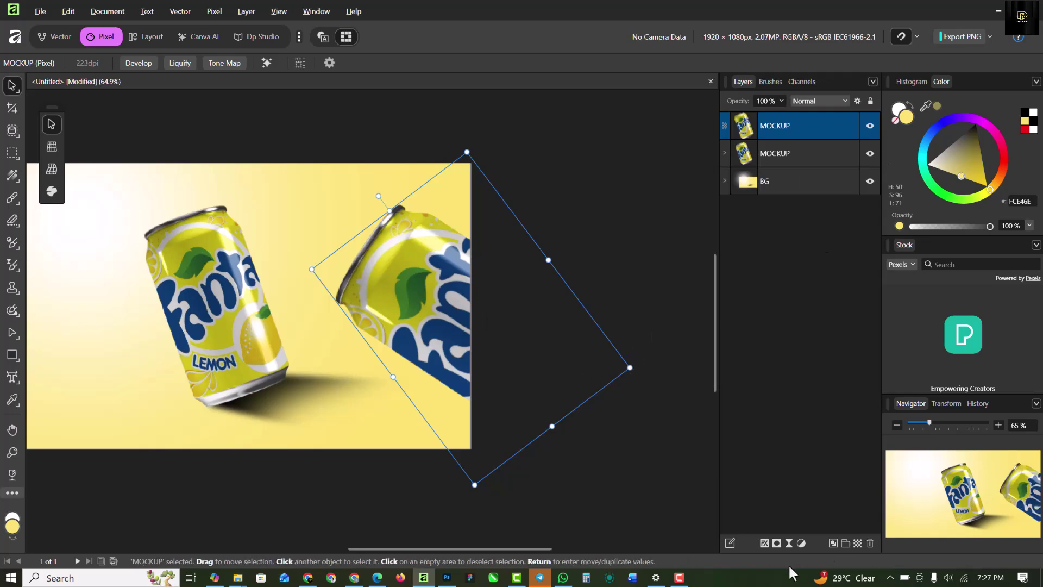
{"action": "left_click", "coordinate": [789, 543]}
Add a live Motion Blur to the right-hand can copy and raise its radius.
{"action": "scroll", "coordinate": [830, 24], "scroll_direction": "down", "scroll_amount": 1}
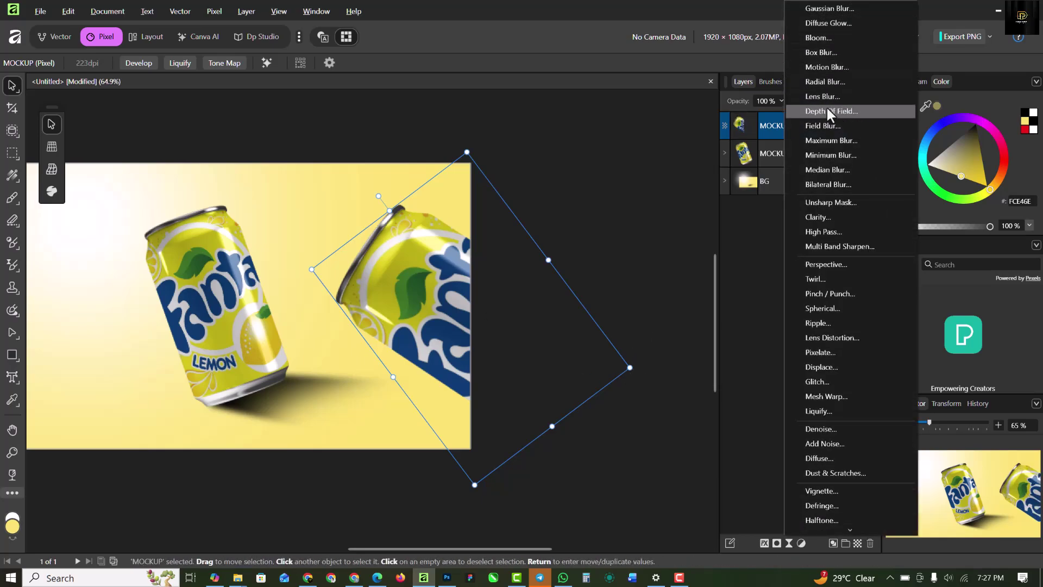
{"action": "left_click", "coordinate": [834, 68]}
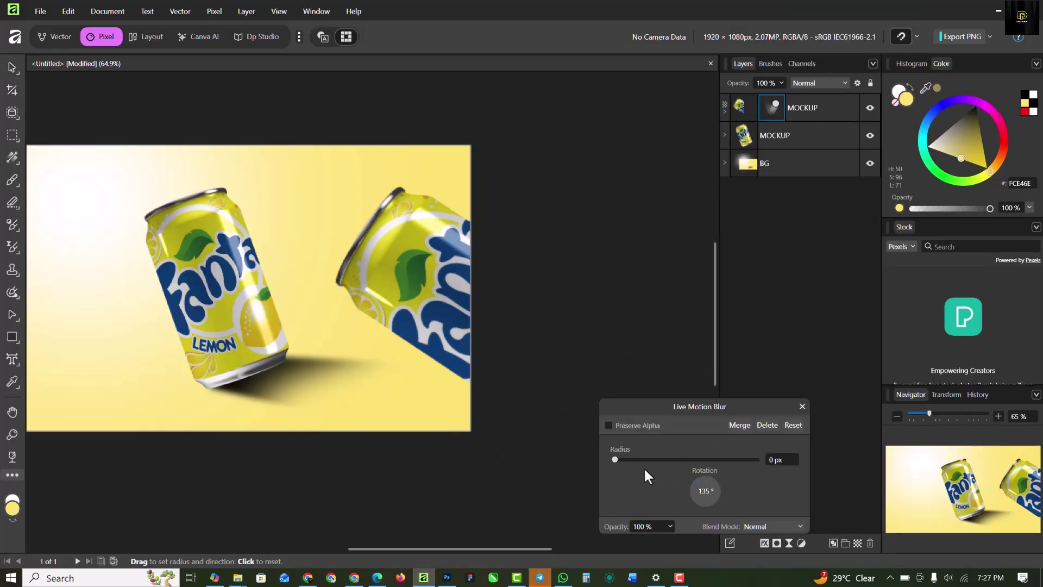
{"action": "left_click_drag", "start_coordinate": [643, 461], "coordinate": [687, 460]}
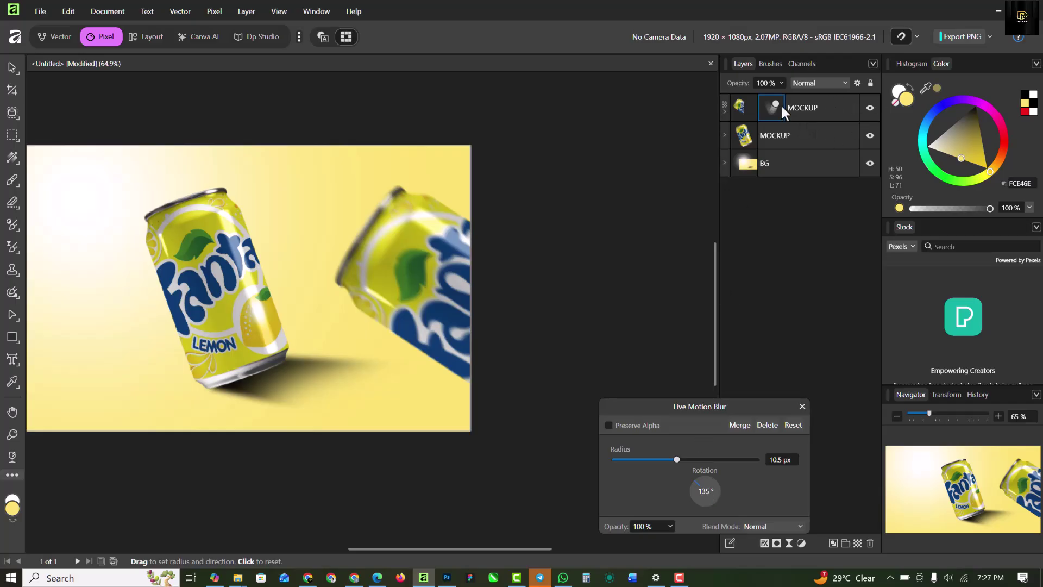
{"action": "left_click", "coordinate": [829, 109]}
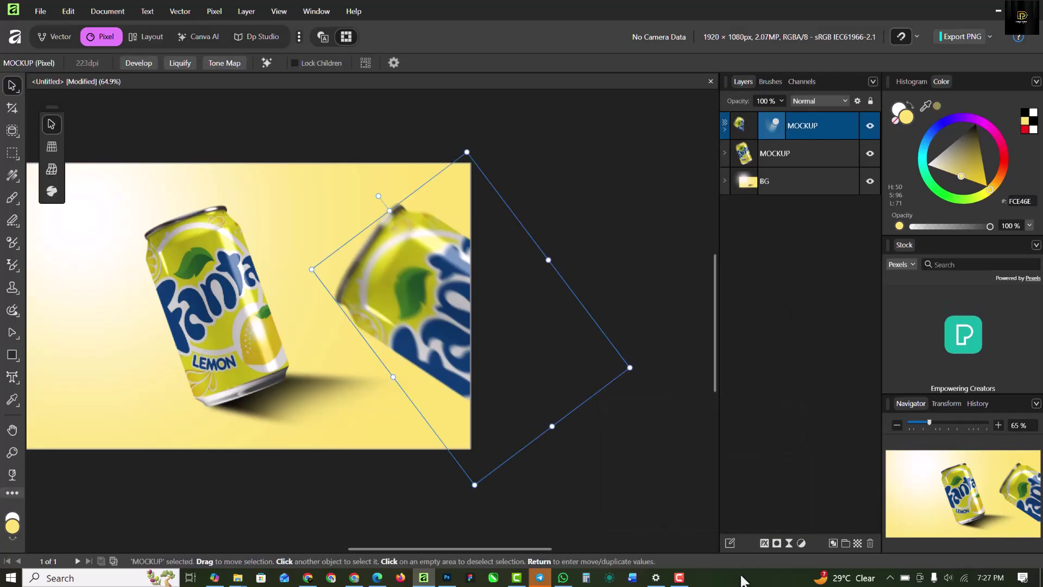
Add a live Gaussian Blur with a larger radius to the same can copy.
{"action": "left_click", "coordinate": [788, 543]}
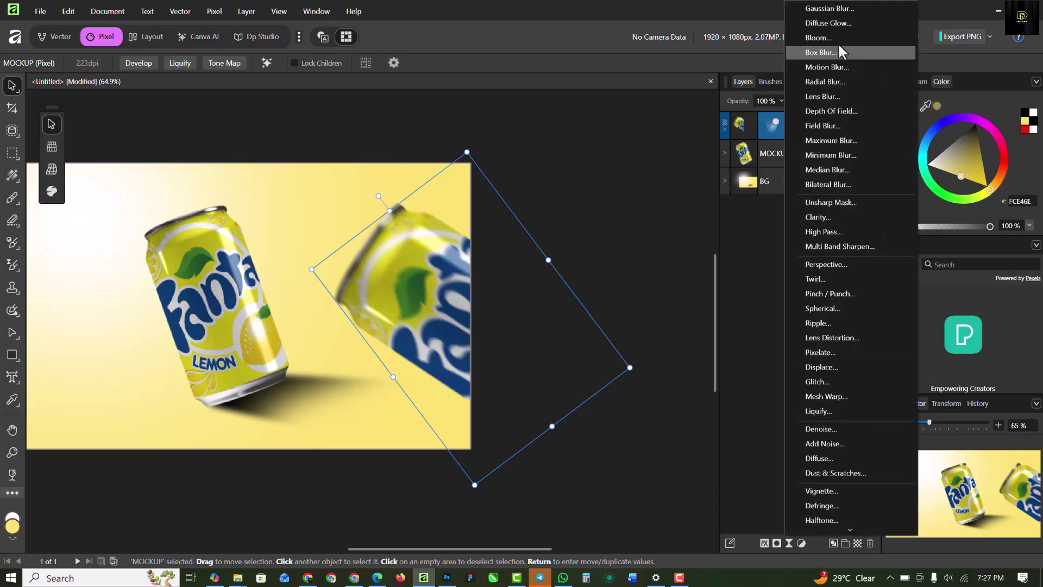
{"action": "left_click", "coordinate": [831, 8]}
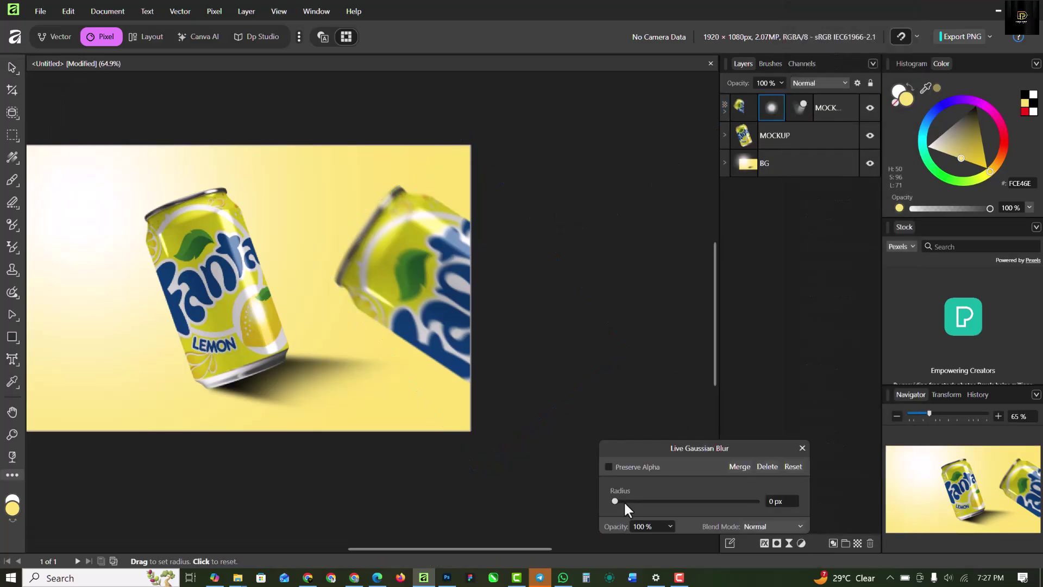
{"action": "left_click_drag", "start_coordinate": [623, 500], "coordinate": [671, 506]}
{"action": "left_click", "coordinate": [802, 448]}
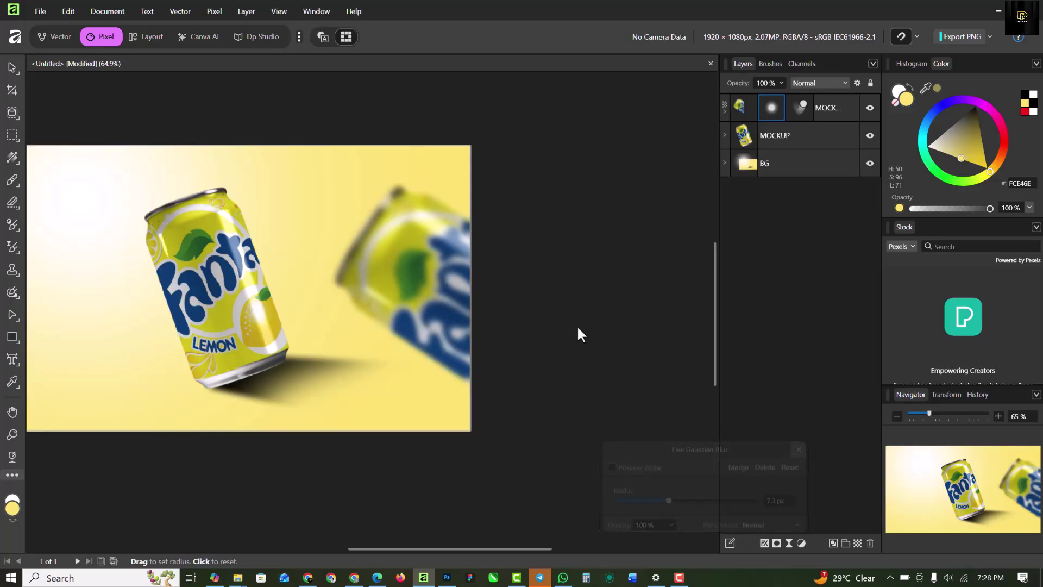
{"action": "key", "text": "v"}
{"action": "scroll", "coordinate": [577, 325], "scroll_direction": "down", "scroll_amount": 3}
{"action": "left_click", "coordinate": [530, 305]}
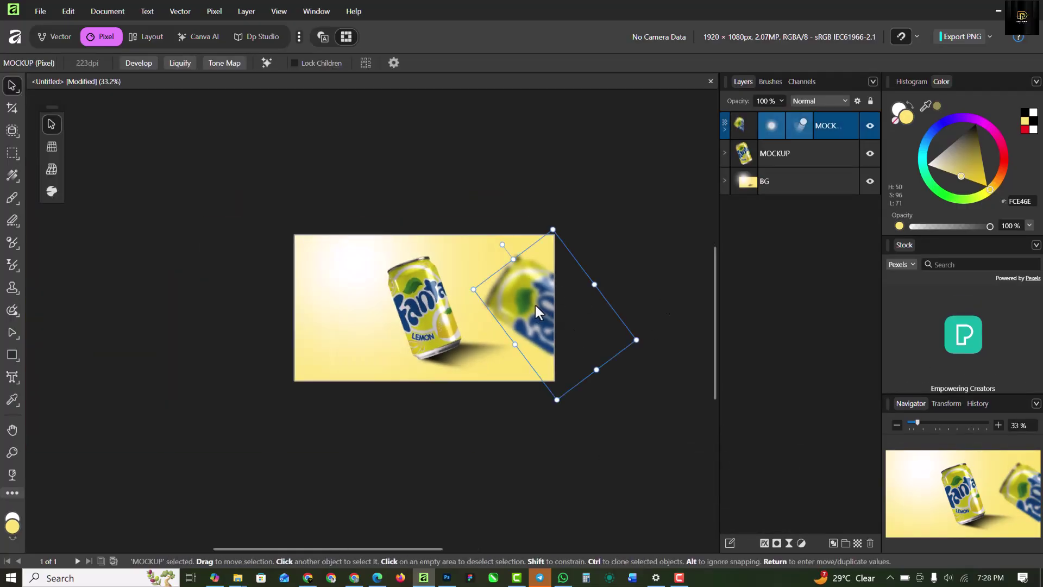
Clone the blurred can to the lower-left and top-left corners, rotating the copies.
{"action": "left_click_drag", "start_coordinate": [535, 303], "coordinate": [275, 358]}
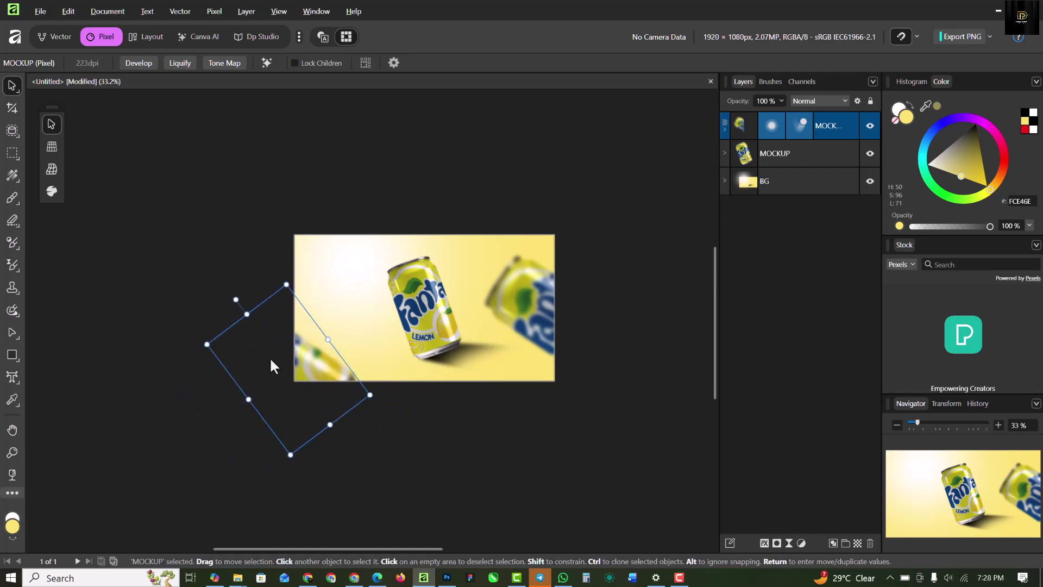
{"action": "key", "text": "ctrl+j"}
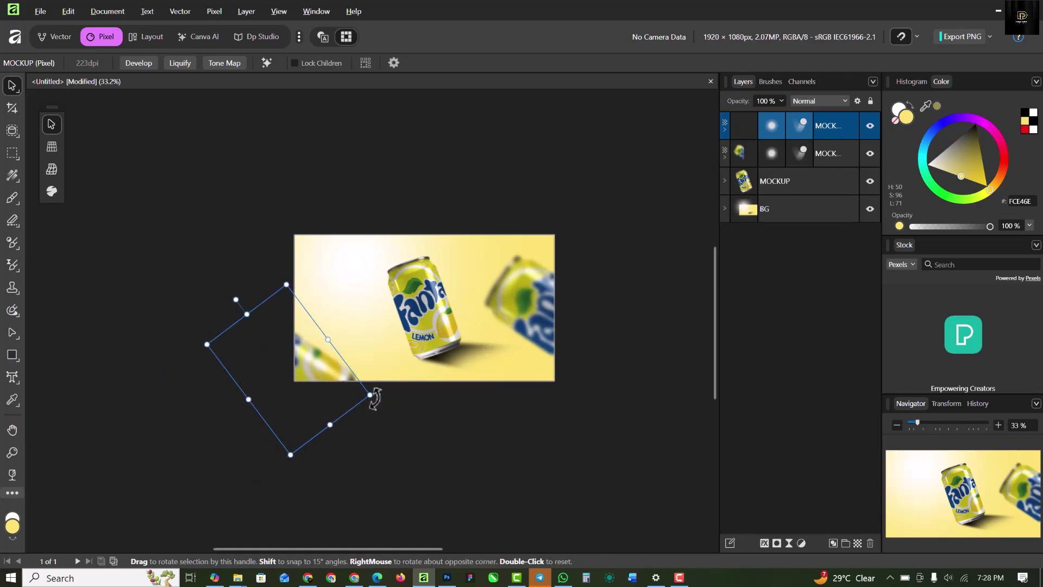
{"action": "left_click_drag", "start_coordinate": [377, 401], "coordinate": [211, 407]}
{"action": "scroll", "coordinate": [284, 334], "scroll_direction": "up", "scroll_amount": 3}
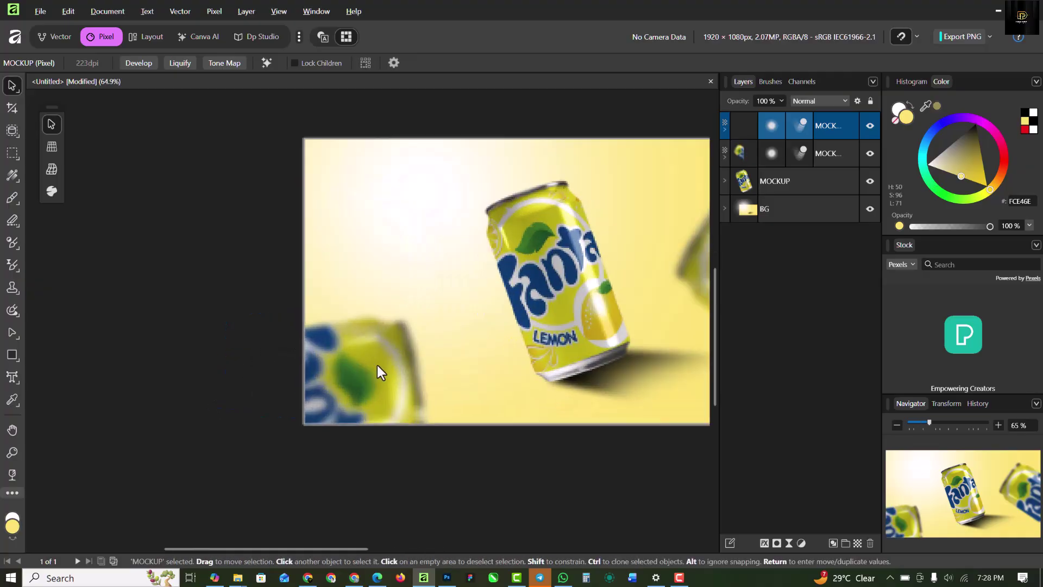
{"action": "left_click_drag", "start_coordinate": [444, 327], "coordinate": [490, 466]}
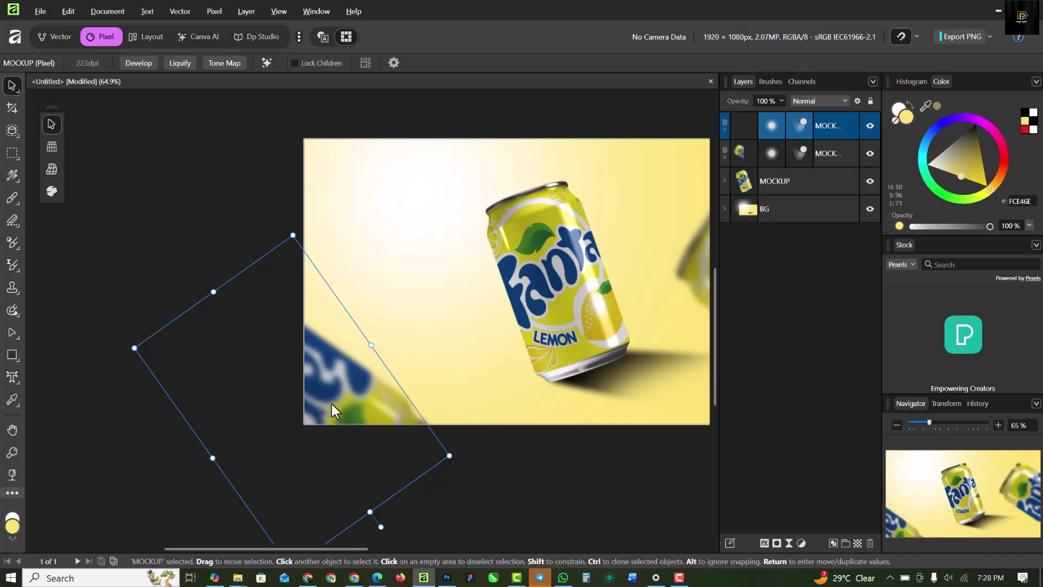
{"action": "left_click_drag", "start_coordinate": [332, 403], "coordinate": [396, 132]}
{"action": "mouse_move", "coordinate": [406, 202]}
{"action": "left_mouse_down"}
{"action": "mouse_move", "coordinate": [533, 151]}
{"action": "mouse_move", "coordinate": [524, 139]}
{"action": "mouse_move", "coordinate": [614, 148]}
{"action": "mouse_move", "coordinate": [387, 173]}
{"action": "mouse_move", "coordinate": [412, 158]}
{"action": "mouse_move", "coordinate": [409, 184]}
{"action": "left_mouse_up"}
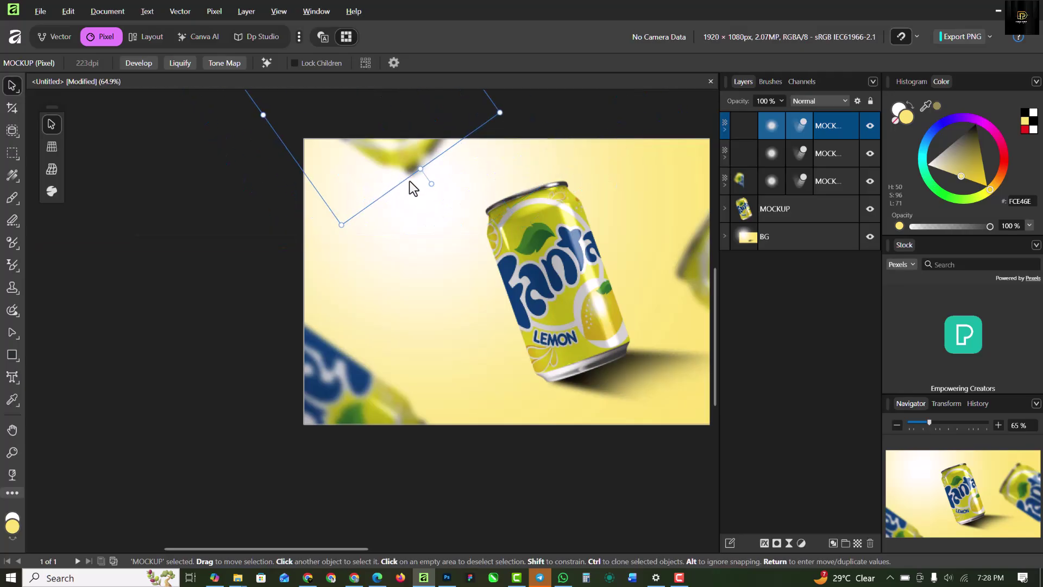
Raise the lower-left can's Gaussian Blur radius to 24 px.
{"action": "left_click", "coordinate": [209, 317]}
{"action": "scroll", "coordinate": [211, 317], "scroll_direction": "up", "scroll_amount": 2, "text": "ctrl"}
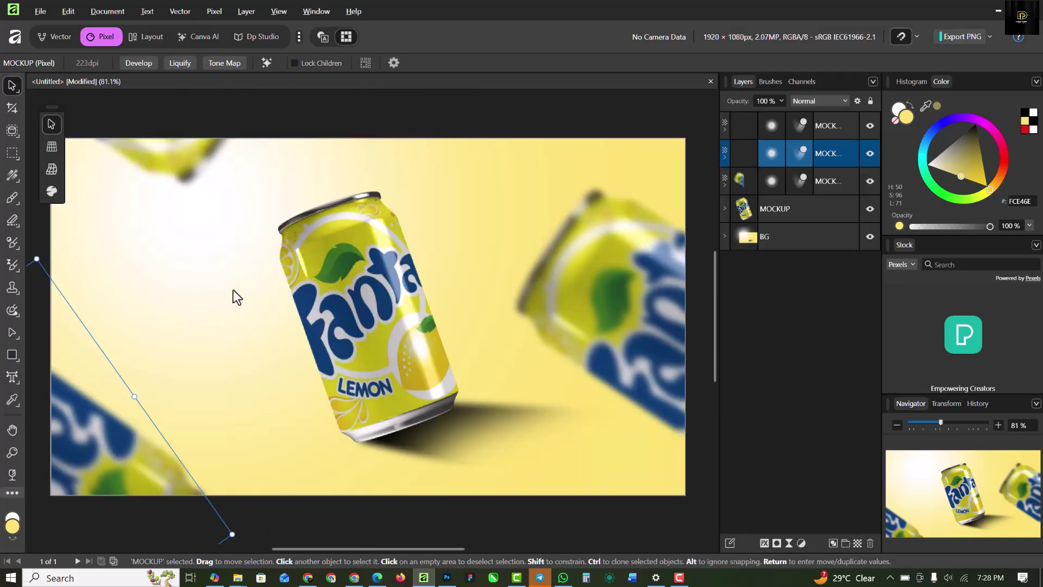
{"action": "left_click", "coordinate": [190, 158]}
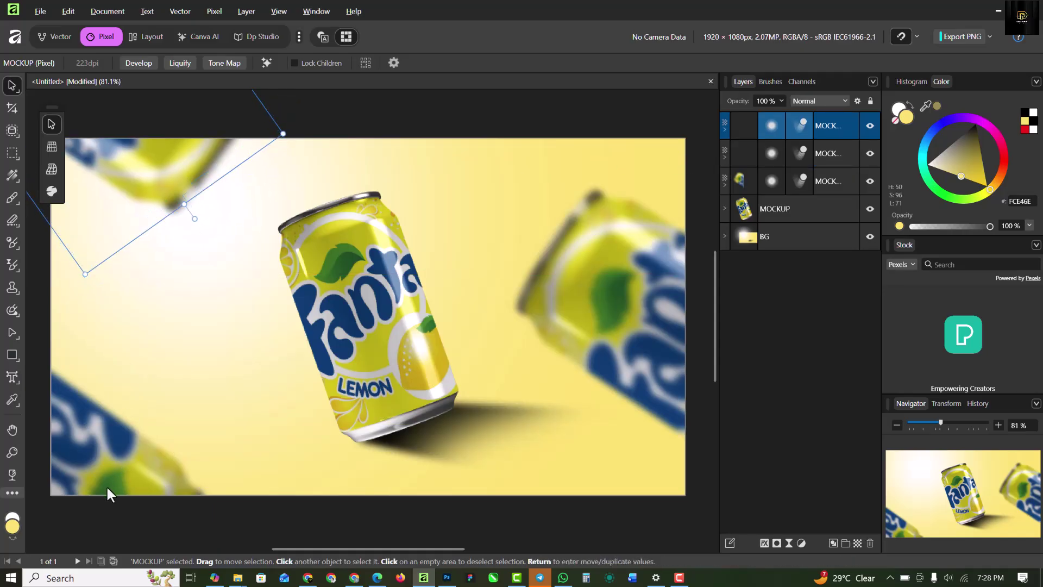
{"action": "left_click", "coordinate": [106, 464]}
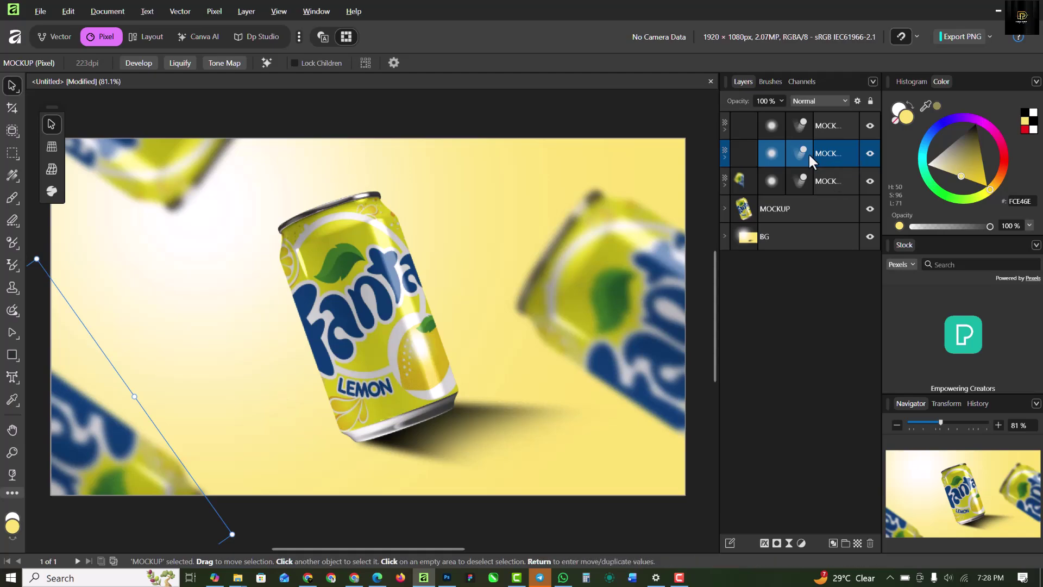
{"action": "double_click", "coordinate": [771, 153]}
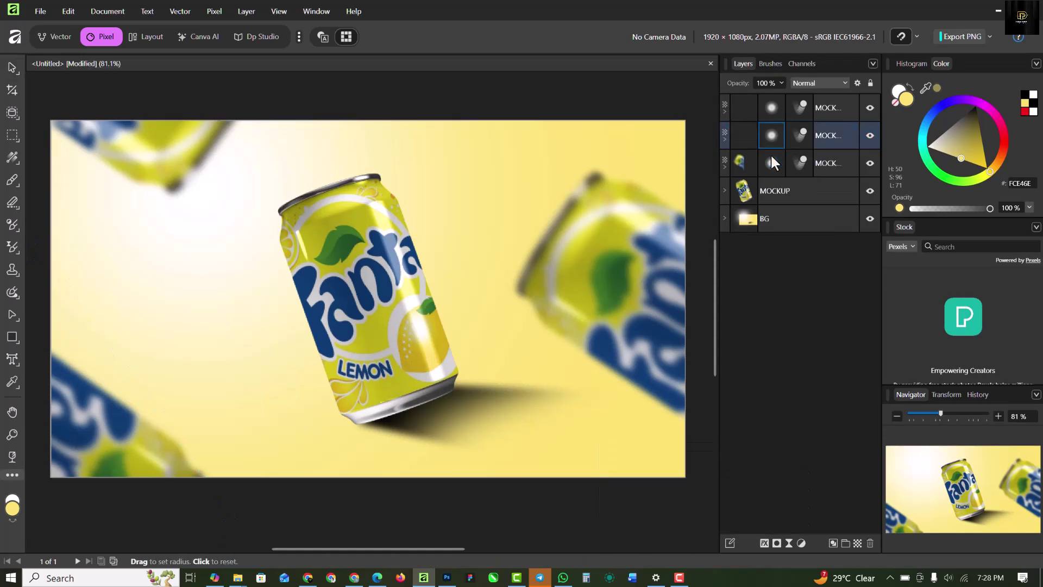
{"action": "mouse_move", "coordinate": [685, 495]}
{"action": "left_mouse_down"}
{"action": "mouse_move", "coordinate": [706, 498]}
{"action": "mouse_move", "coordinate": [694, 498]}
{"action": "left_mouse_up"}
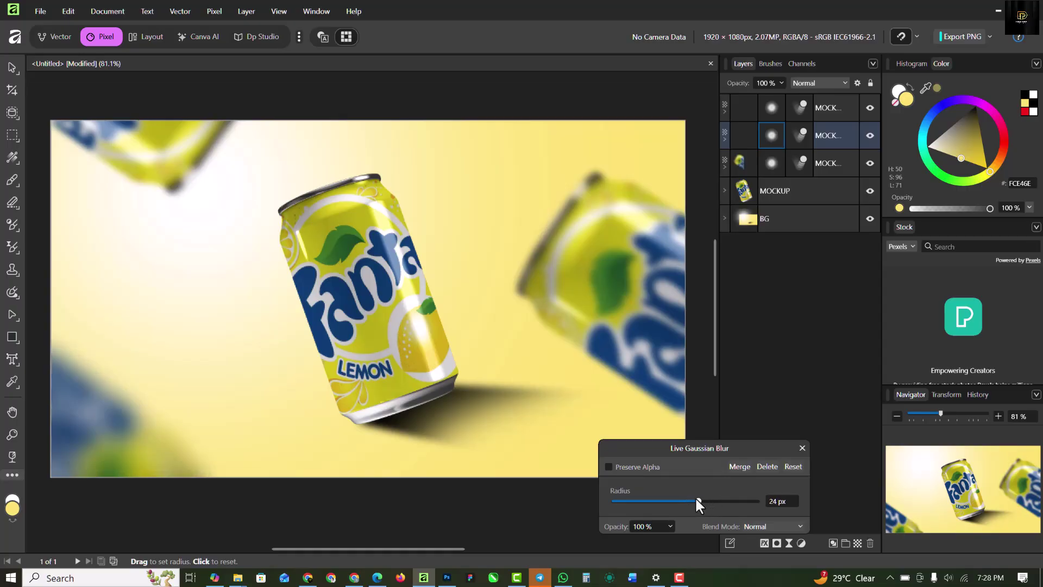
{"action": "left_click", "coordinate": [802, 447]}
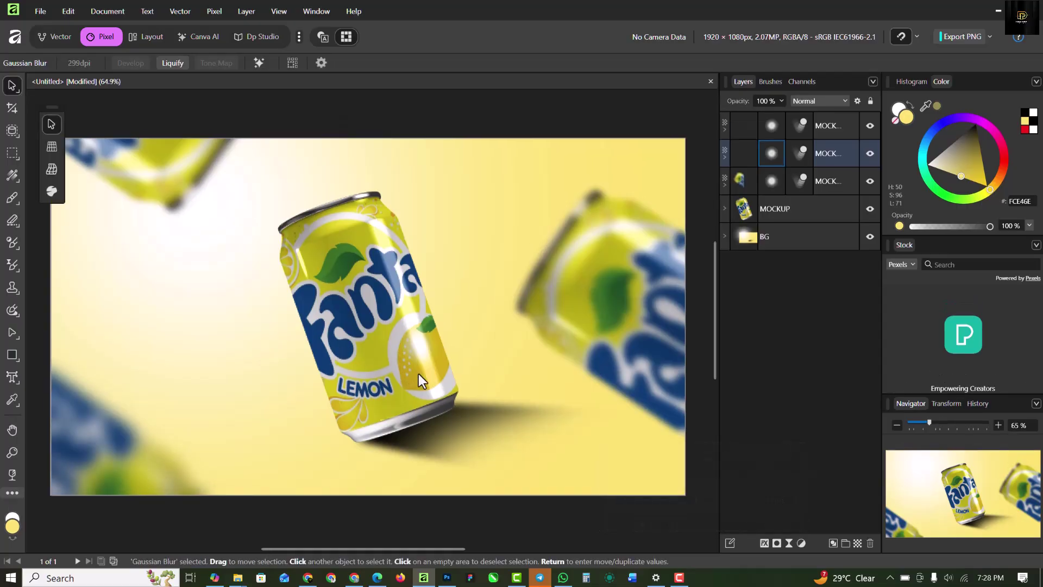